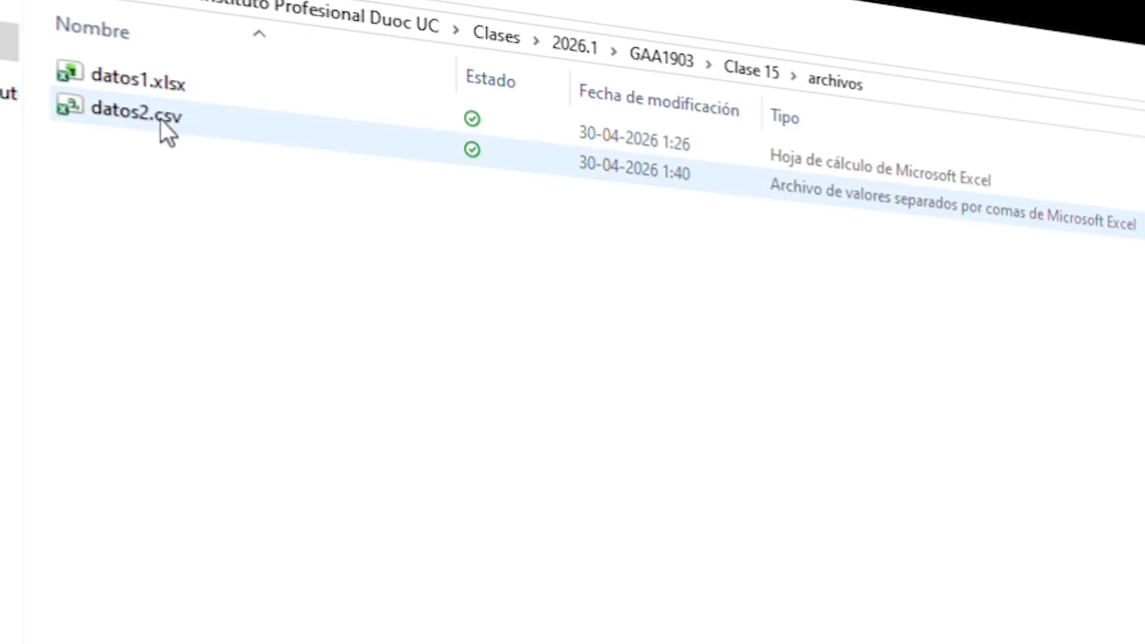
Step: Preview the contents of datos2.csv in the archivos folder and check how its values are separated
{"action": "mouse_move", "coordinate": [170, 126]}
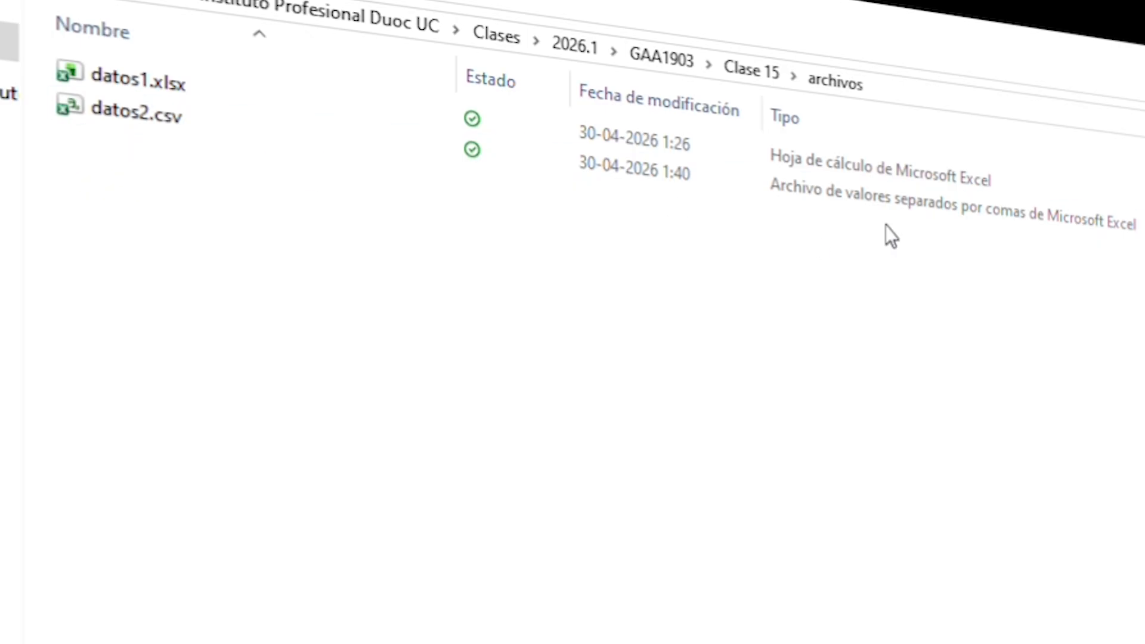
{"action": "left_click", "coordinate": [138, 119]}
{"action": "right_click", "coordinate": [138, 120]}
{"action": "left_click", "coordinate": [961, 327]}
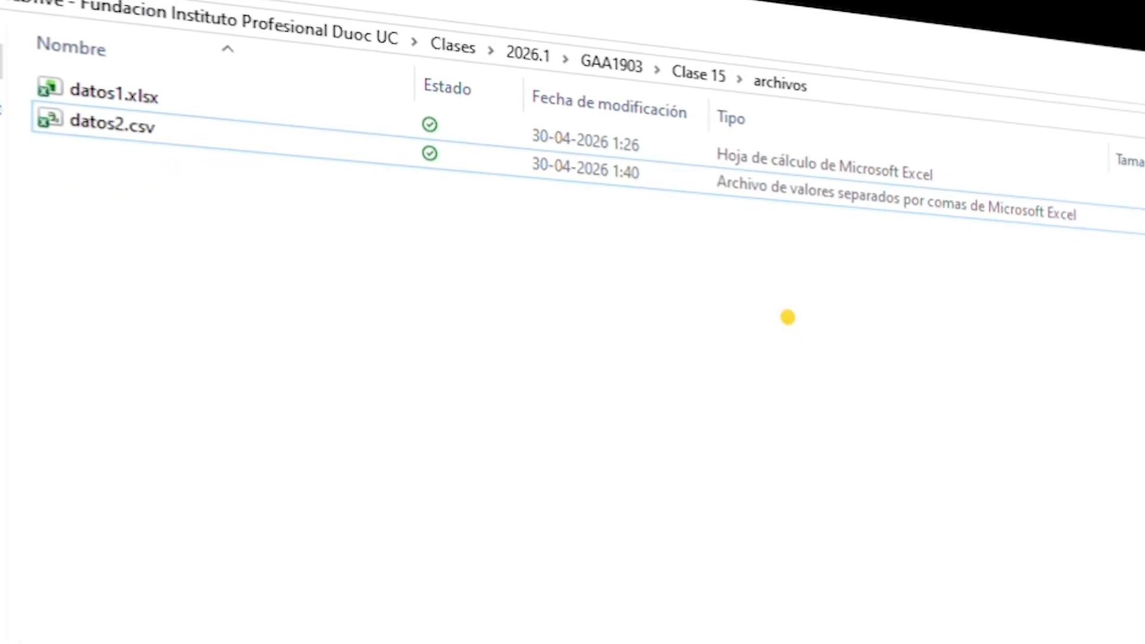
{"action": "left_click", "coordinate": [490, 156]}
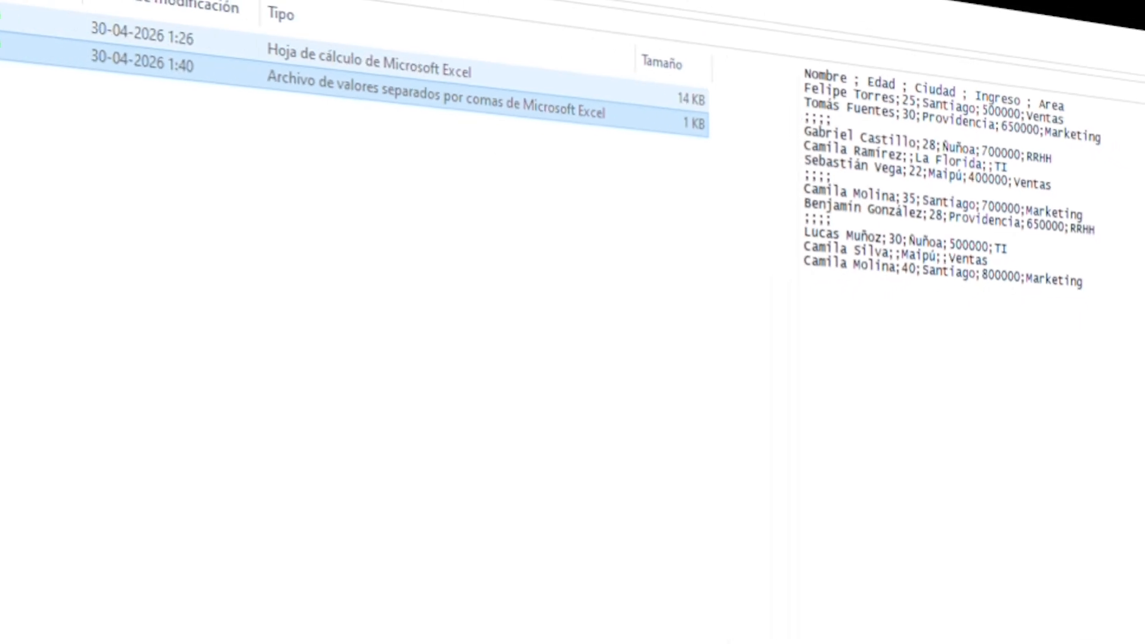
Step: Preview datos1.xlsx with a wider preview area and examine its rows, highlighting the header row 5
{"action": "left_click", "coordinate": [211, 41]}
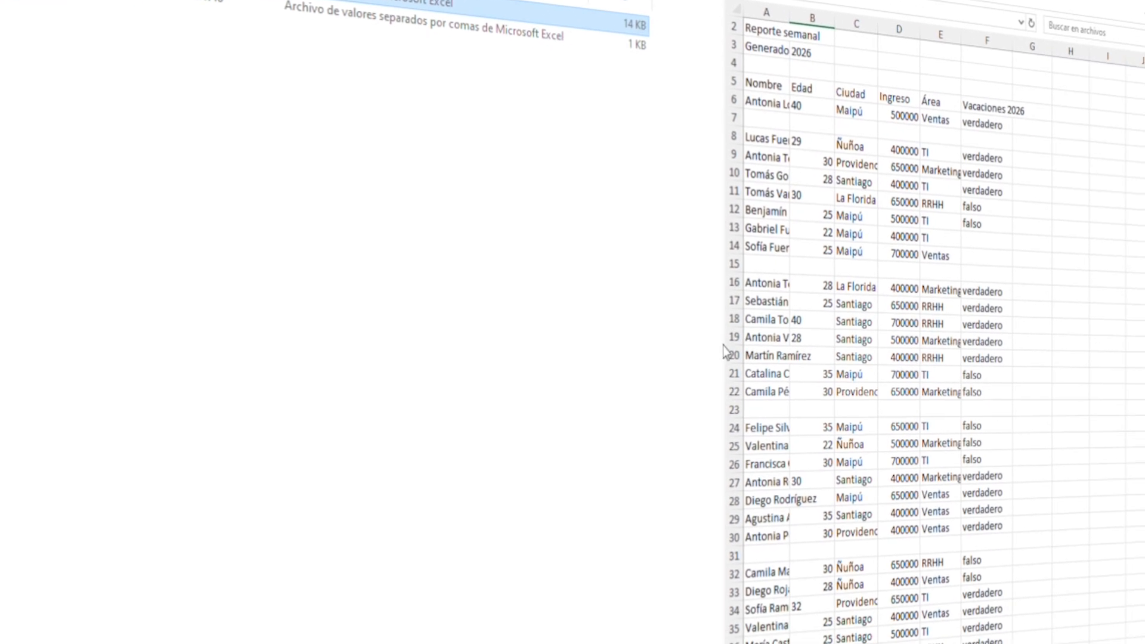
{"action": "left_click_drag", "start_coordinate": [723, 343], "coordinate": [555, 341]}
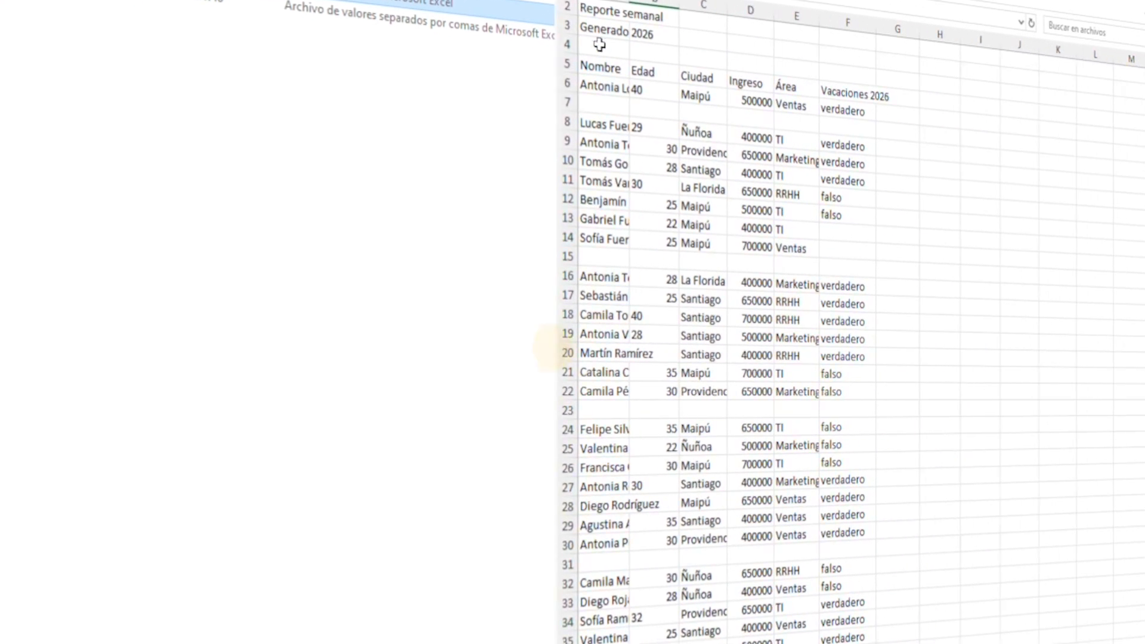
{"action": "scroll", "coordinate": [847, 322], "scroll_direction": "down", "scroll_amount": 3}
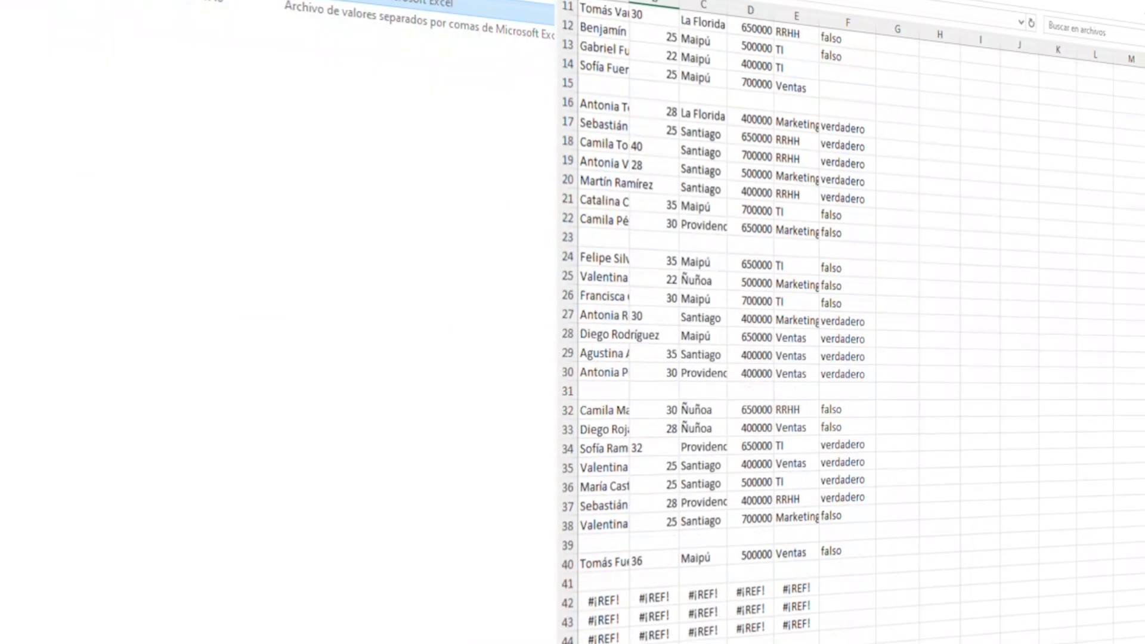
{"action": "scroll", "coordinate": [705, 609], "scroll_direction": "up", "scroll_amount": 3}
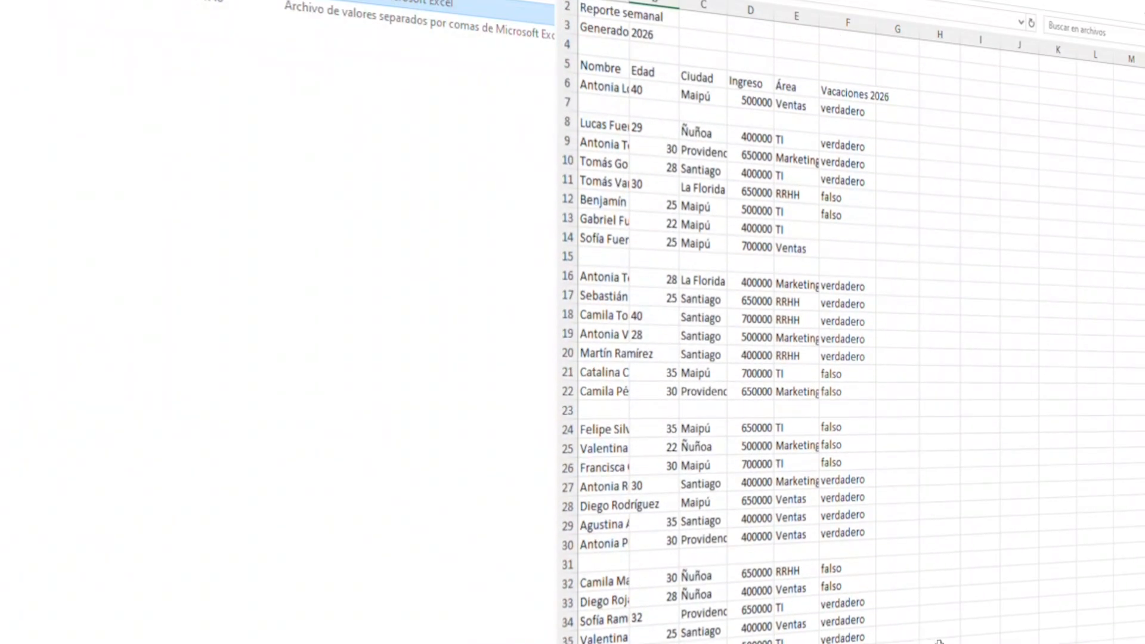
{"action": "scroll", "coordinate": [767, 477], "scroll_direction": "up", "scroll_amount": 1}
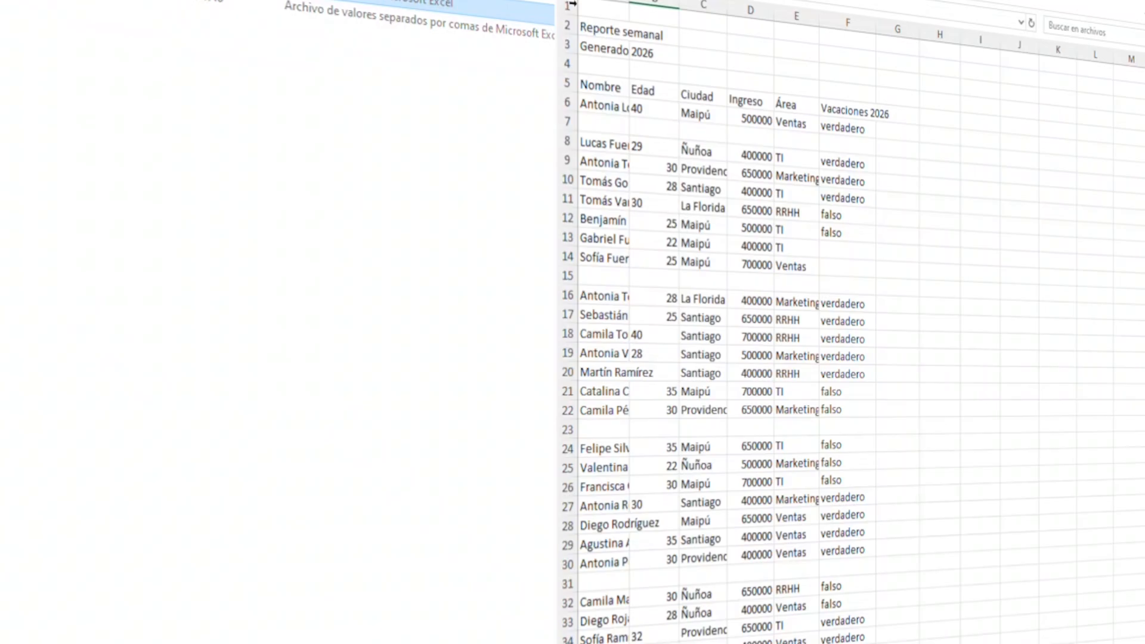
{"action": "left_click", "coordinate": [567, 83]}
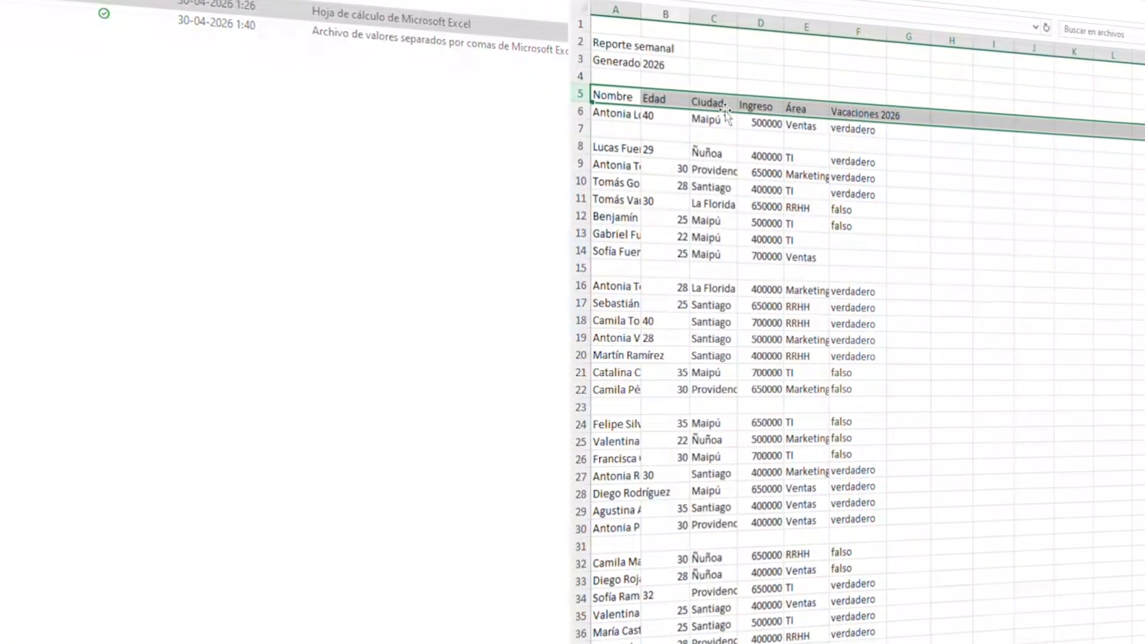
{"action": "left_click", "coordinate": [437, 235]}
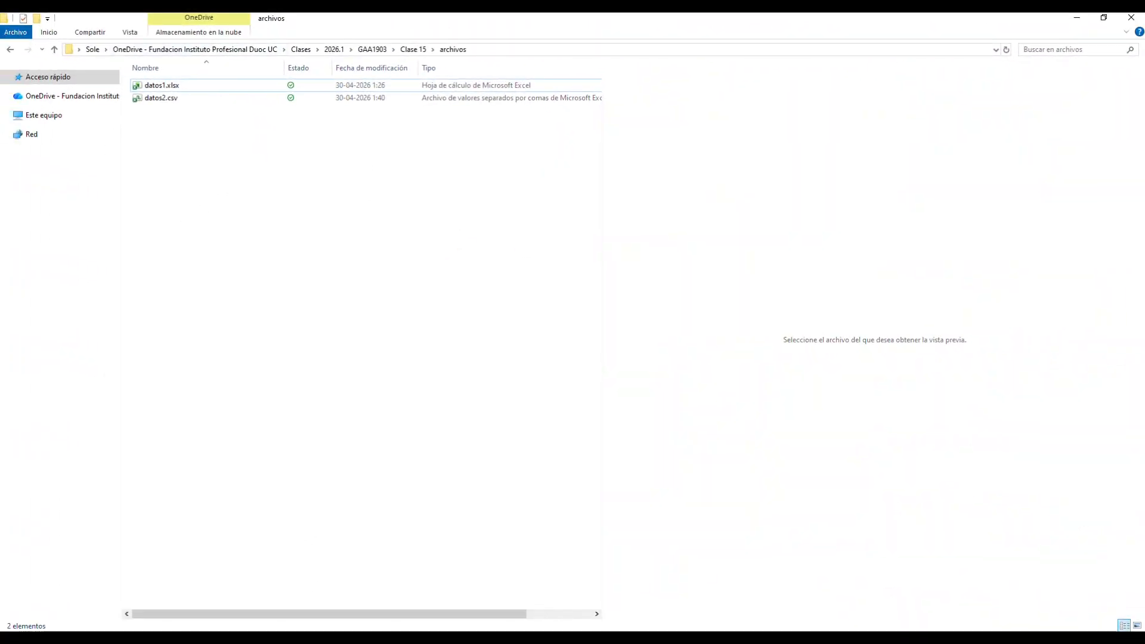
Step: Switch to Excel, create a blank workbook and launch the Power Query Editor
{"action": "left_click", "coordinate": [358, 638]}
{"action": "left_click", "coordinate": [126, 139]}
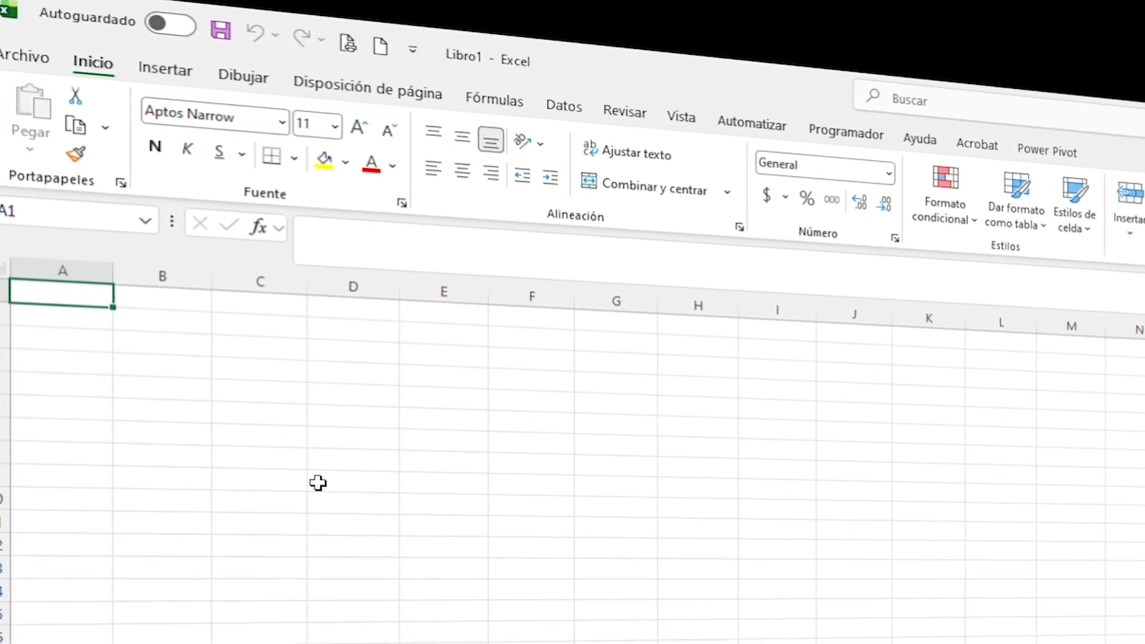
{"action": "left_click", "coordinate": [703, 122]}
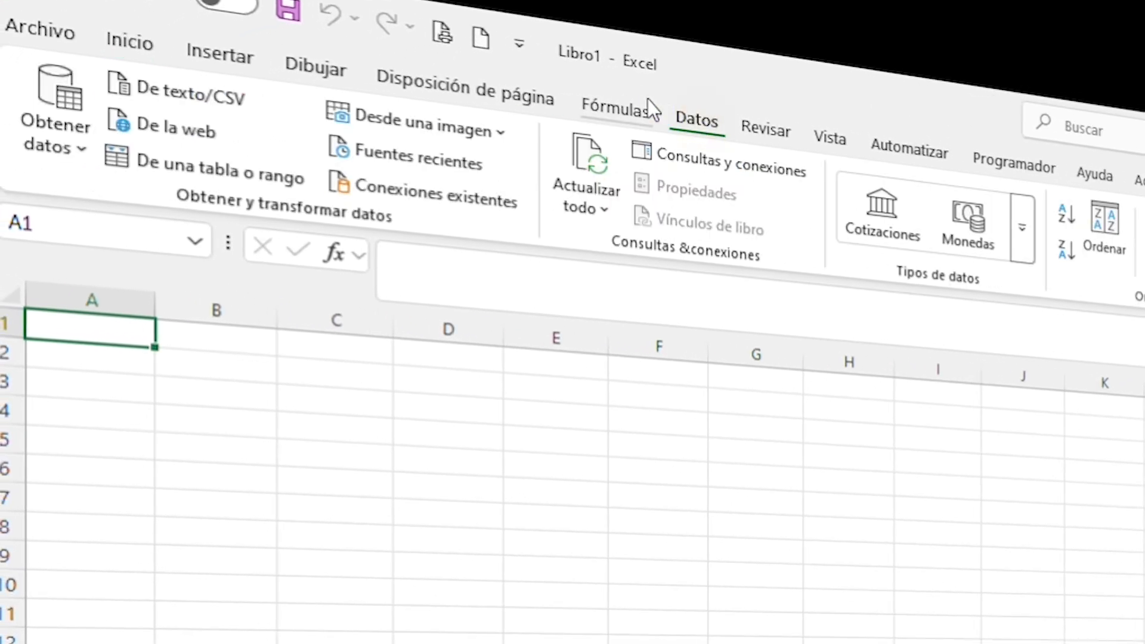
{"action": "left_click", "coordinate": [52, 139]}
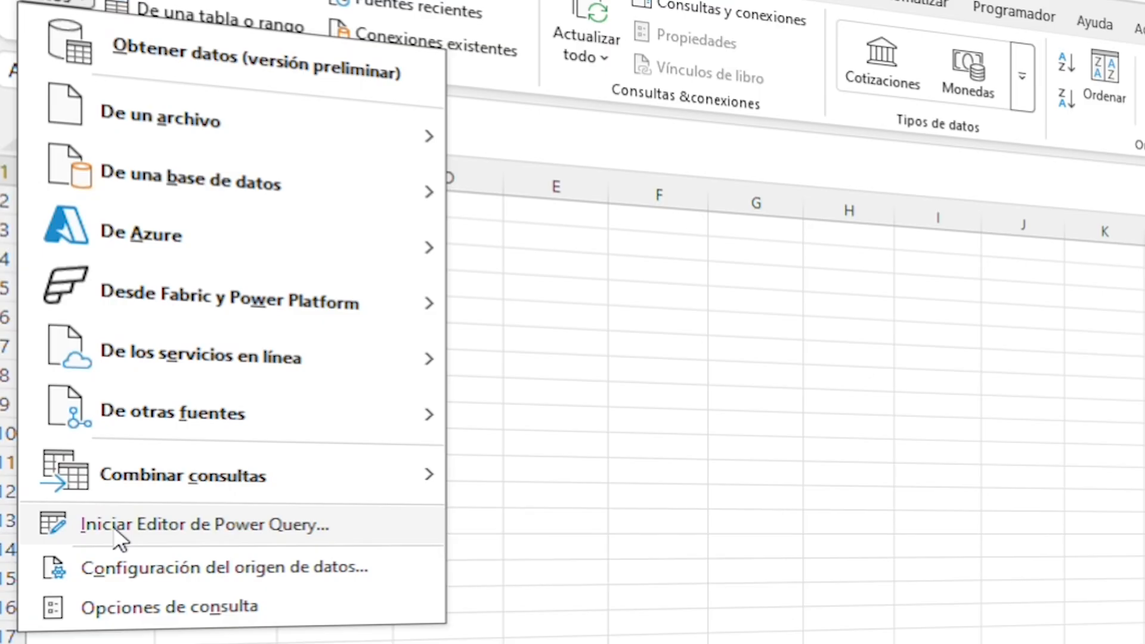
{"action": "left_click", "coordinate": [117, 526]}
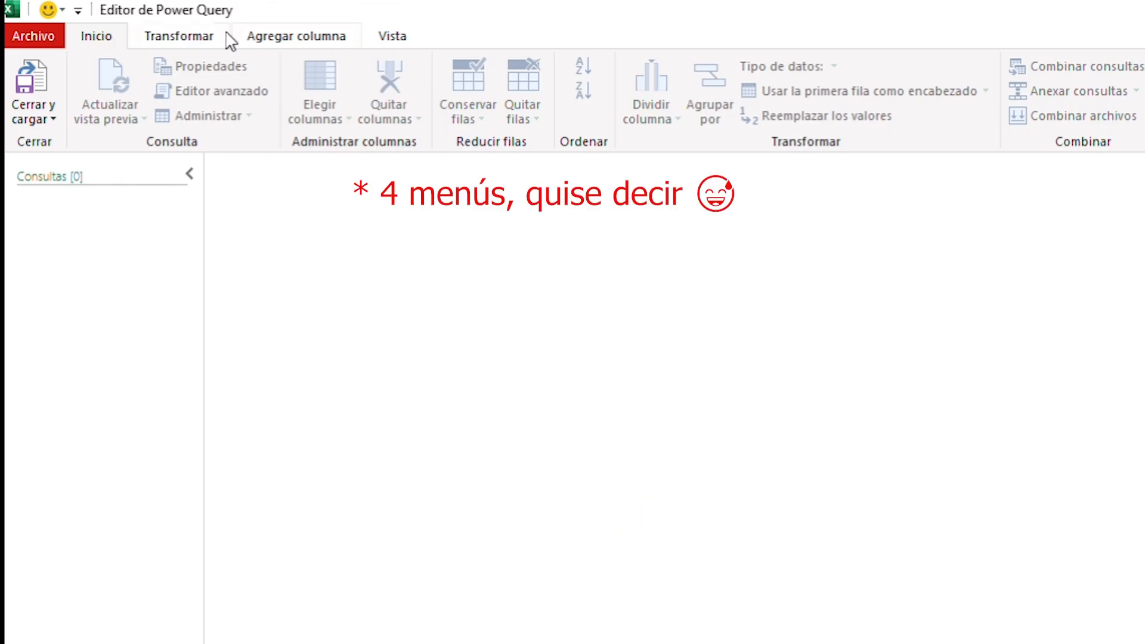
Step: Review the Power Query Editor's transform, add-column, view and file commands, and return to the home commands
{"action": "left_click", "coordinate": [180, 36]}
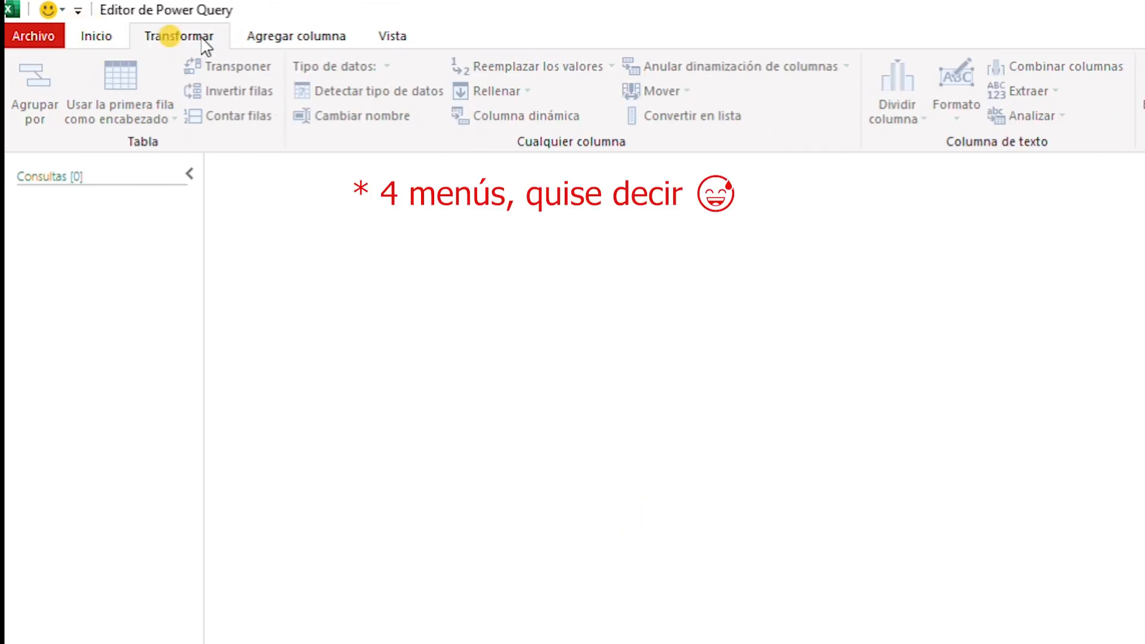
{"action": "left_click", "coordinate": [321, 43]}
{"action": "left_click", "coordinate": [407, 39]}
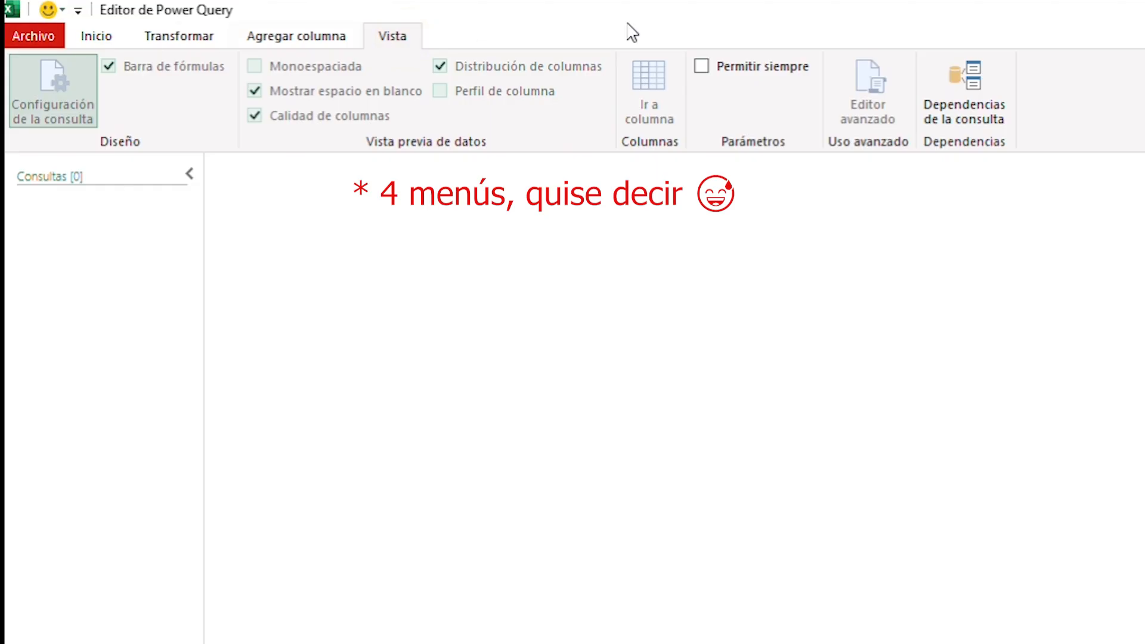
{"action": "left_click", "coordinate": [30, 37]}
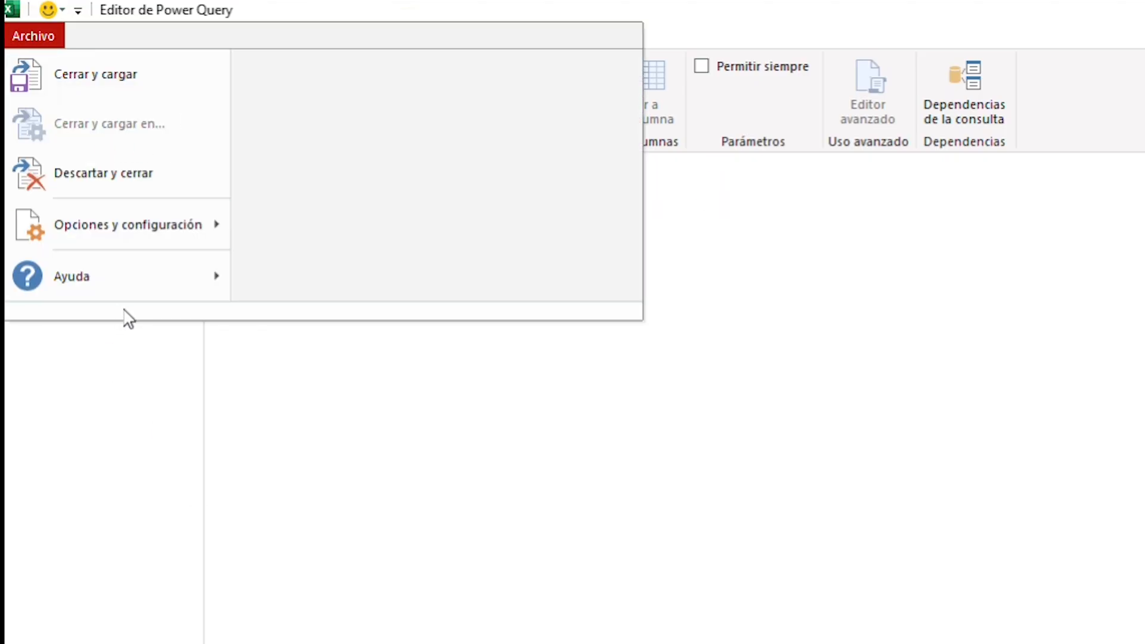
{"action": "left_click", "coordinate": [452, 452]}
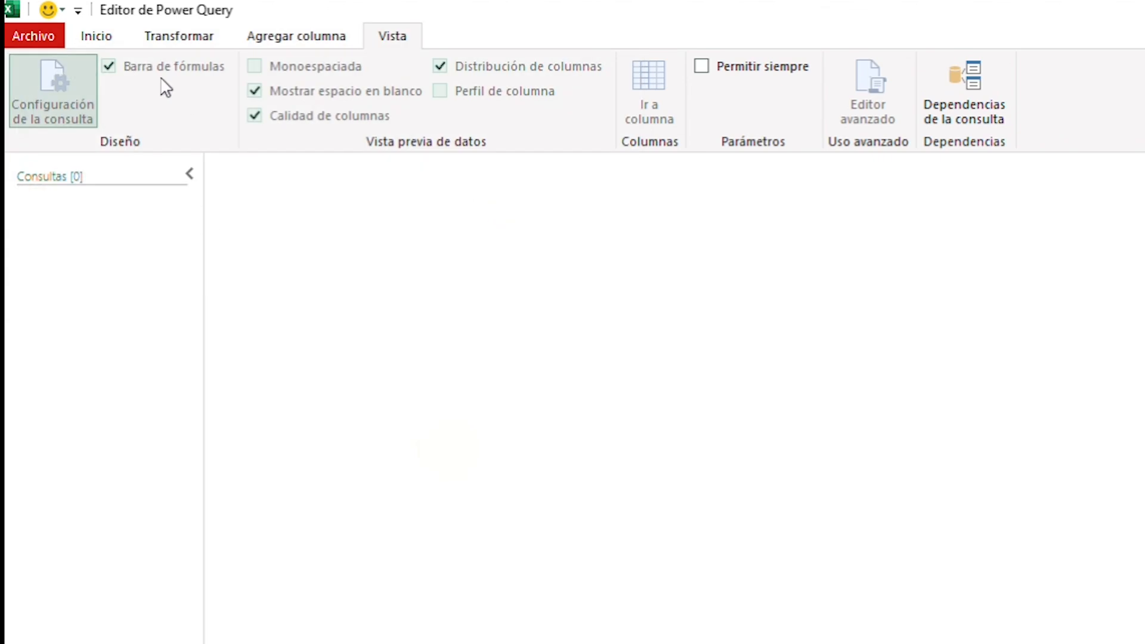
{"action": "left_click", "coordinate": [101, 37]}
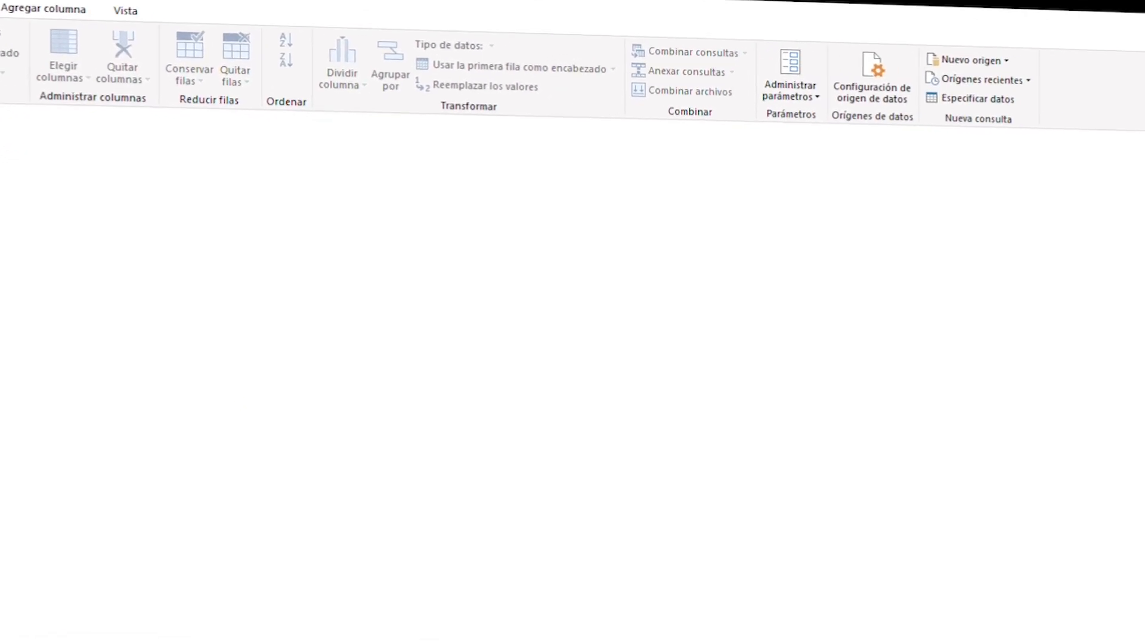
Step: Review the source types available for a new query, including files, online services and other origins
{"action": "left_click", "coordinate": [962, 60]}
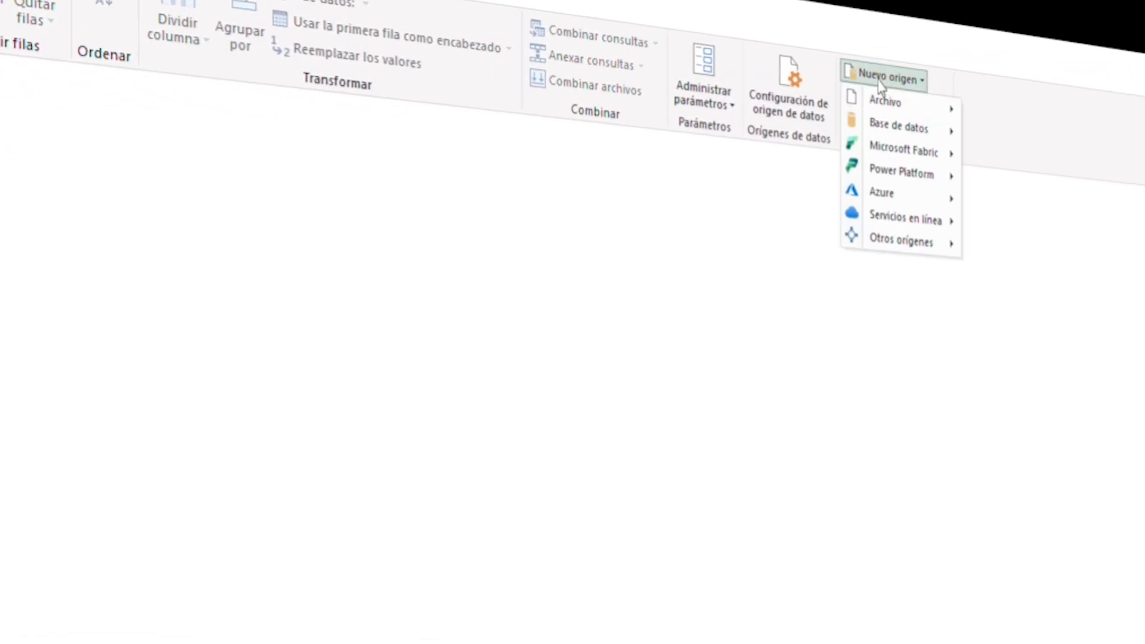
{"action": "mouse_move", "coordinate": [889, 105]}
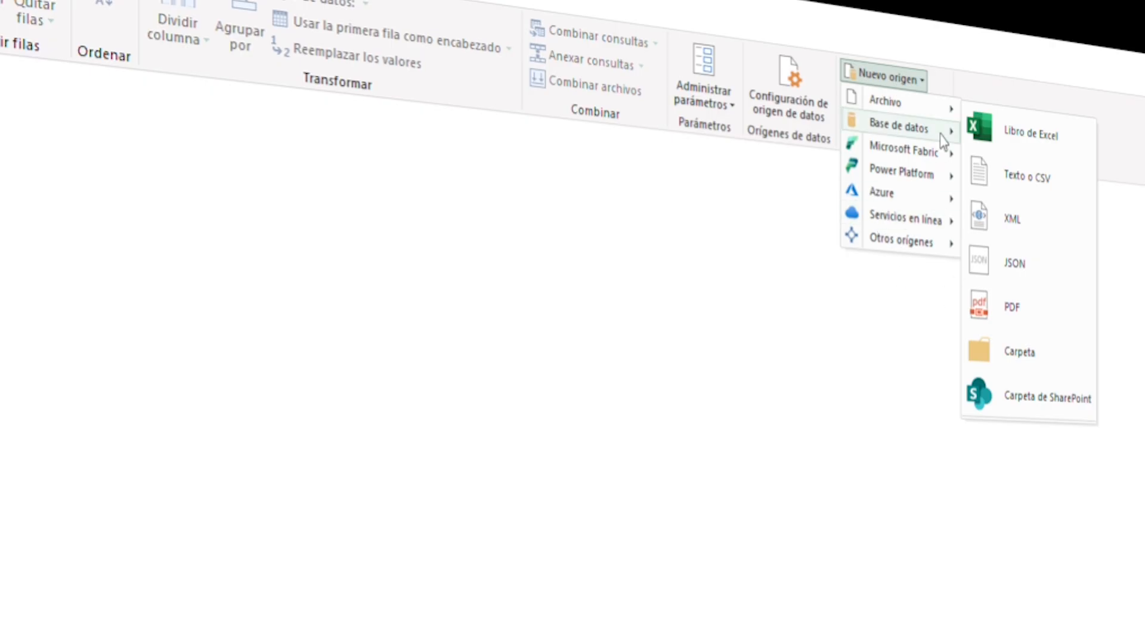
{"action": "left_click", "coordinate": [706, 431]}
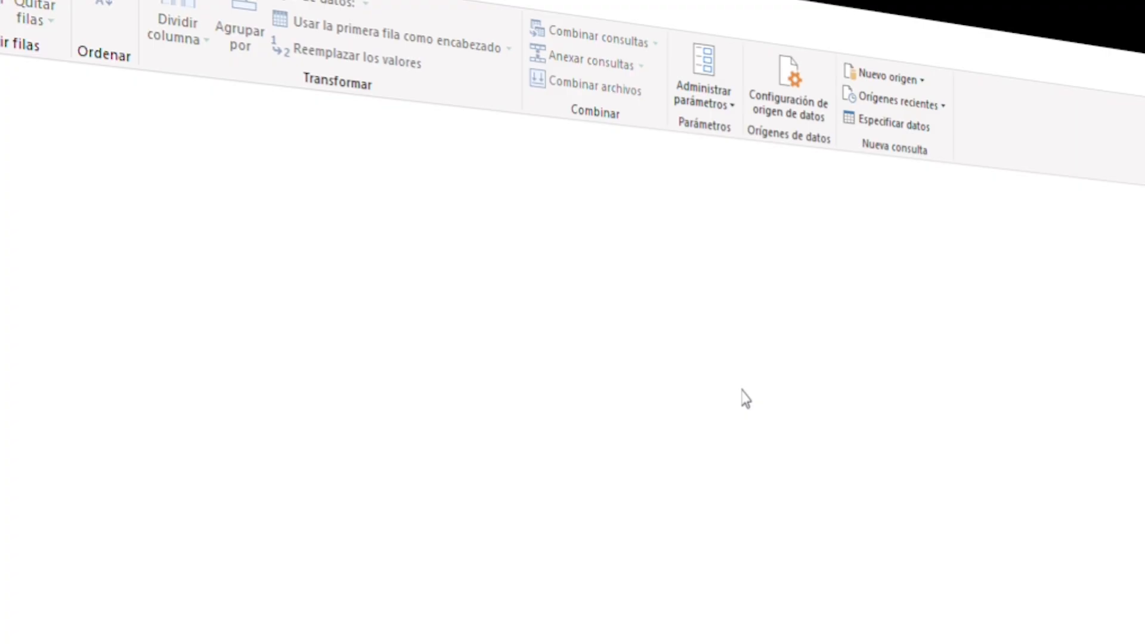
{"action": "left_click", "coordinate": [891, 77]}
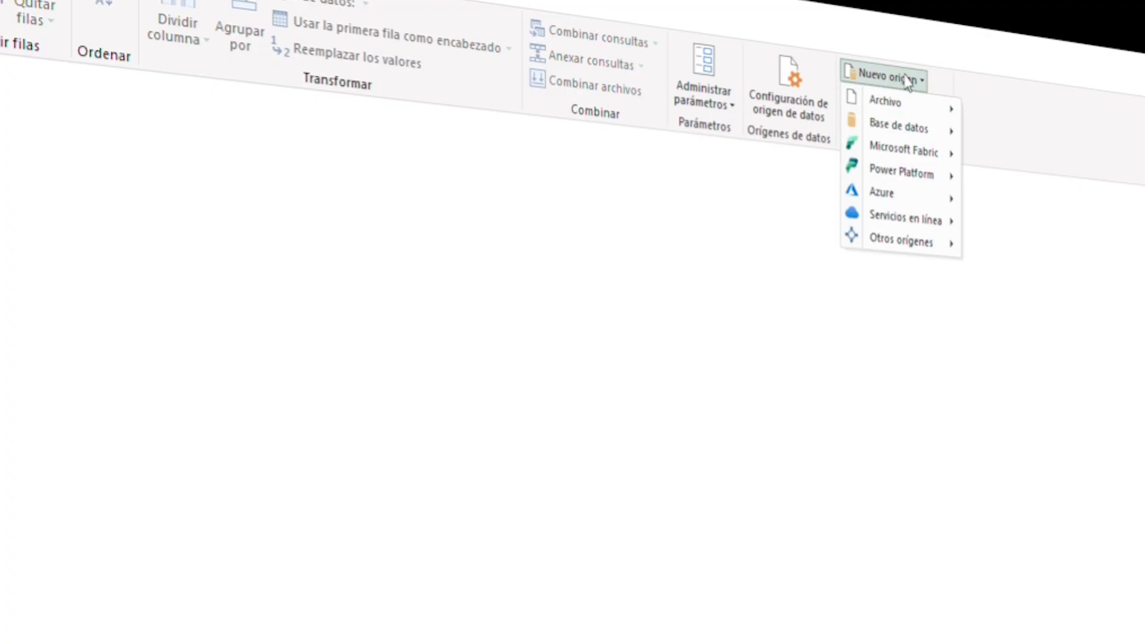
{"action": "mouse_move", "coordinate": [897, 103]}
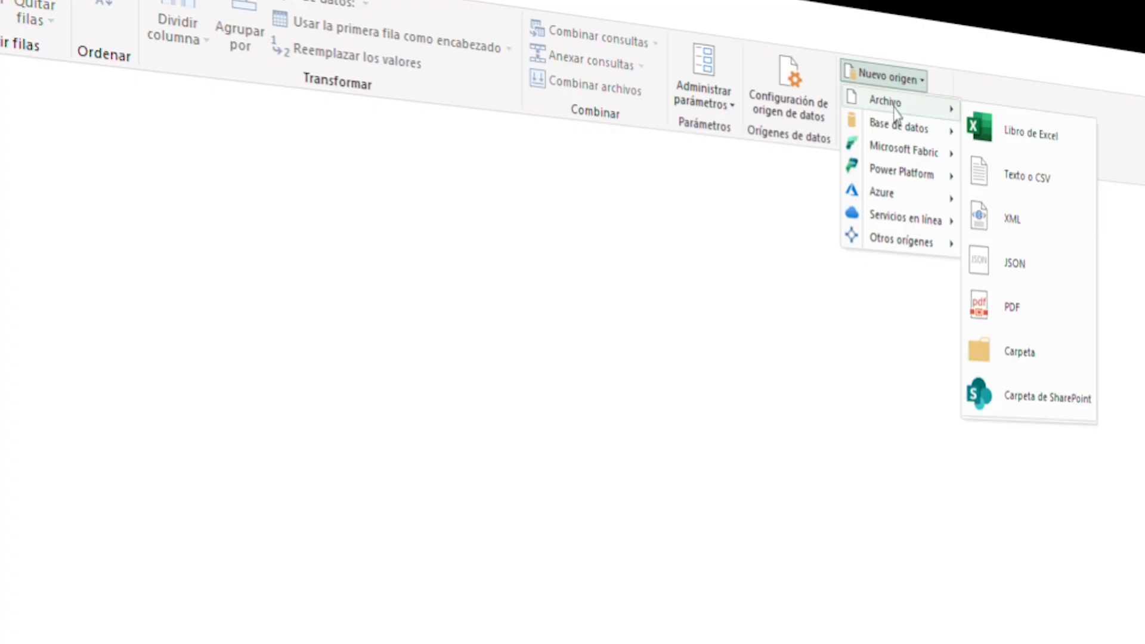
{"action": "mouse_move", "coordinate": [907, 222]}
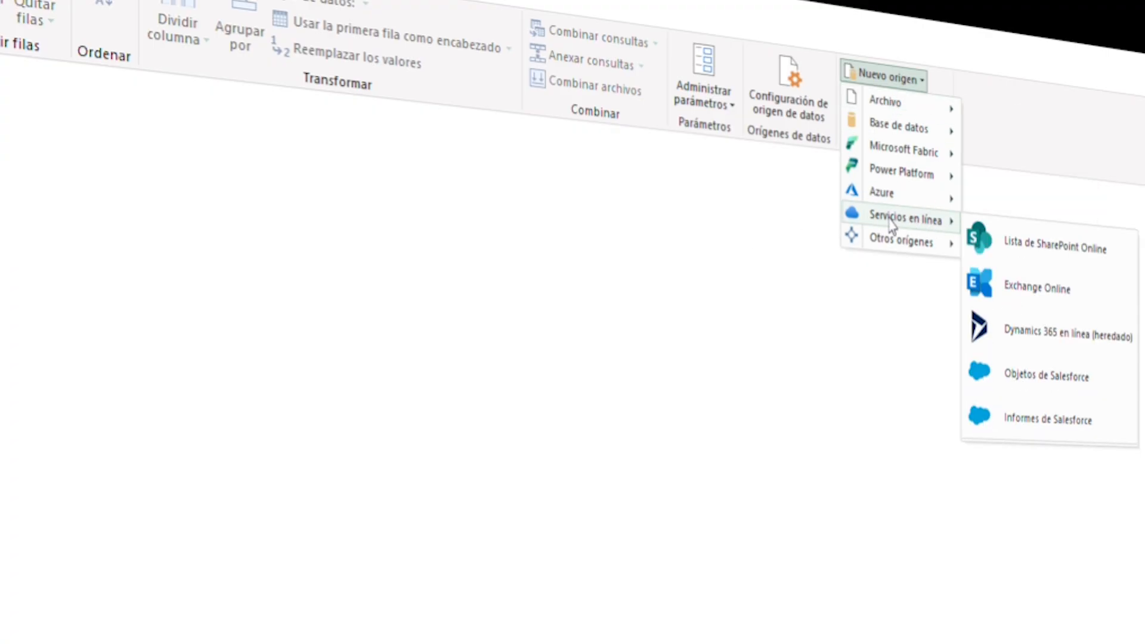
{"action": "mouse_move", "coordinate": [924, 247]}
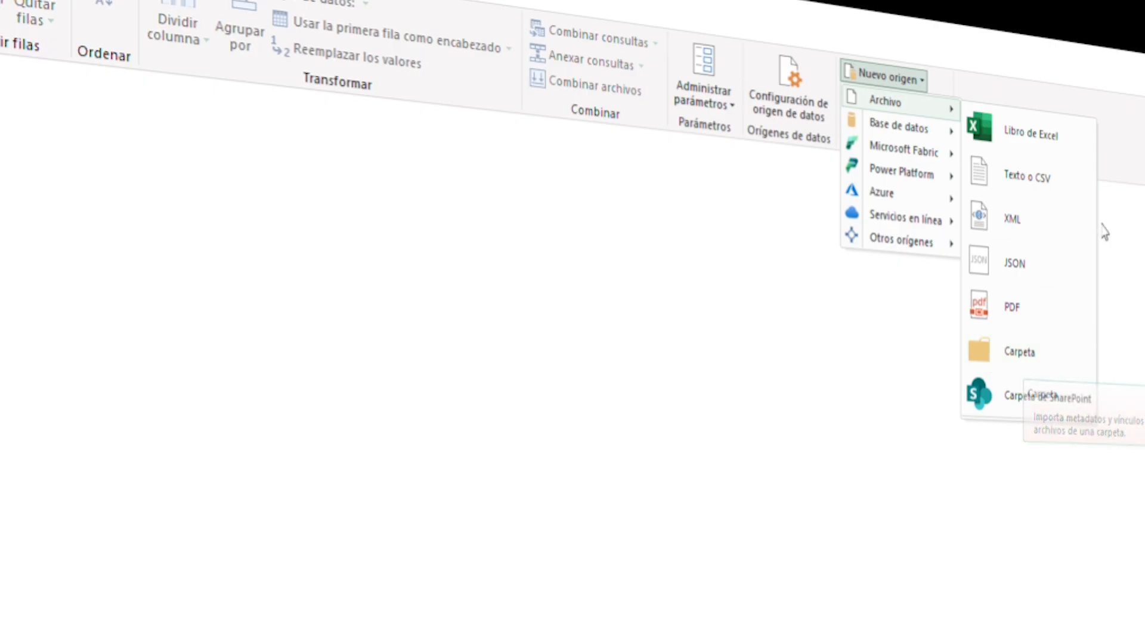
{"action": "left_click", "coordinate": [1028, 138]}
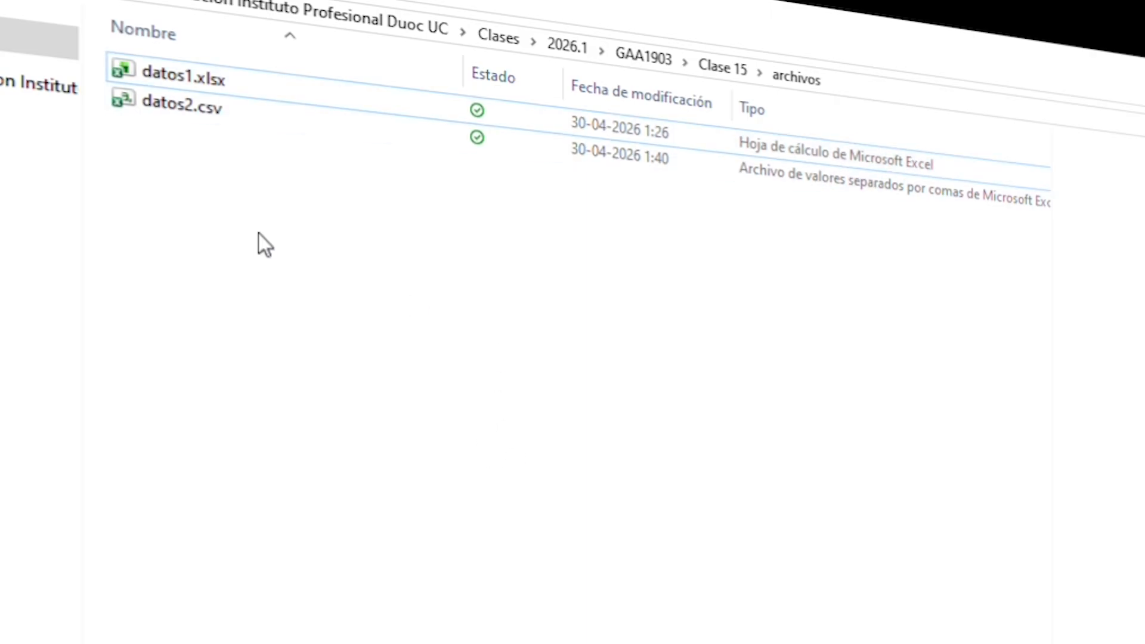
Step: Enlarge the file icons in the archivos folder in File Explorer to compare the types of datos1.xlsx and datos2.csv
{"action": "scroll", "coordinate": [281, 244], "scroll_direction": "up", "scroll_amount": 3, "text": "ctrl"}
{"action": "scroll", "coordinate": [352, 309], "scroll_direction": "up", "scroll_amount": 3, "text": "ctrl"}
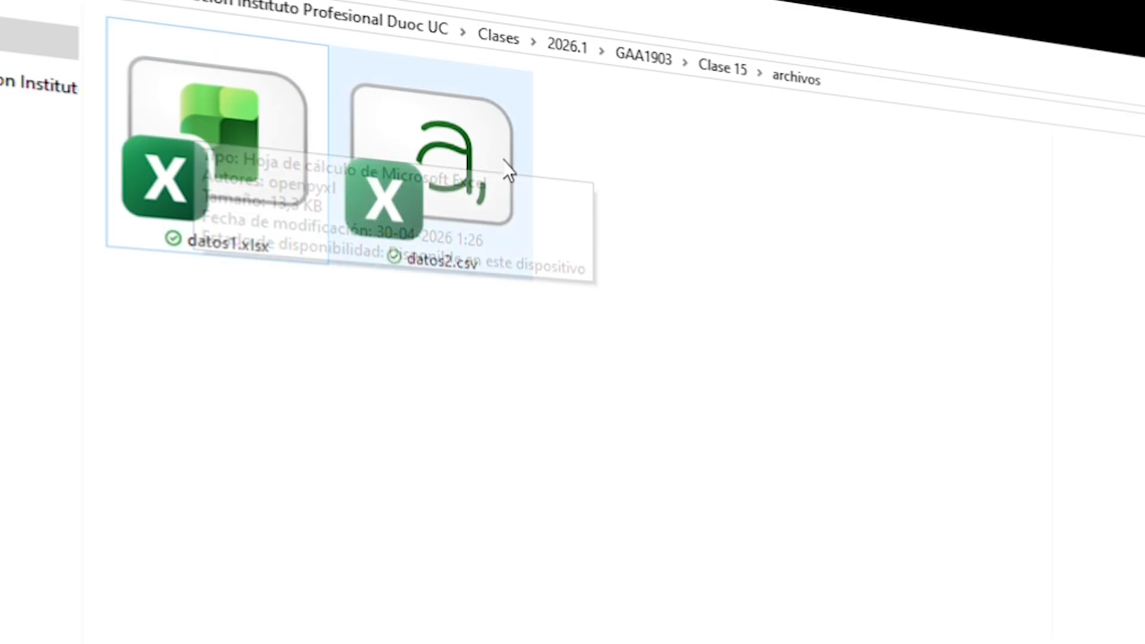
{"action": "mouse_move", "coordinate": [478, 146]}
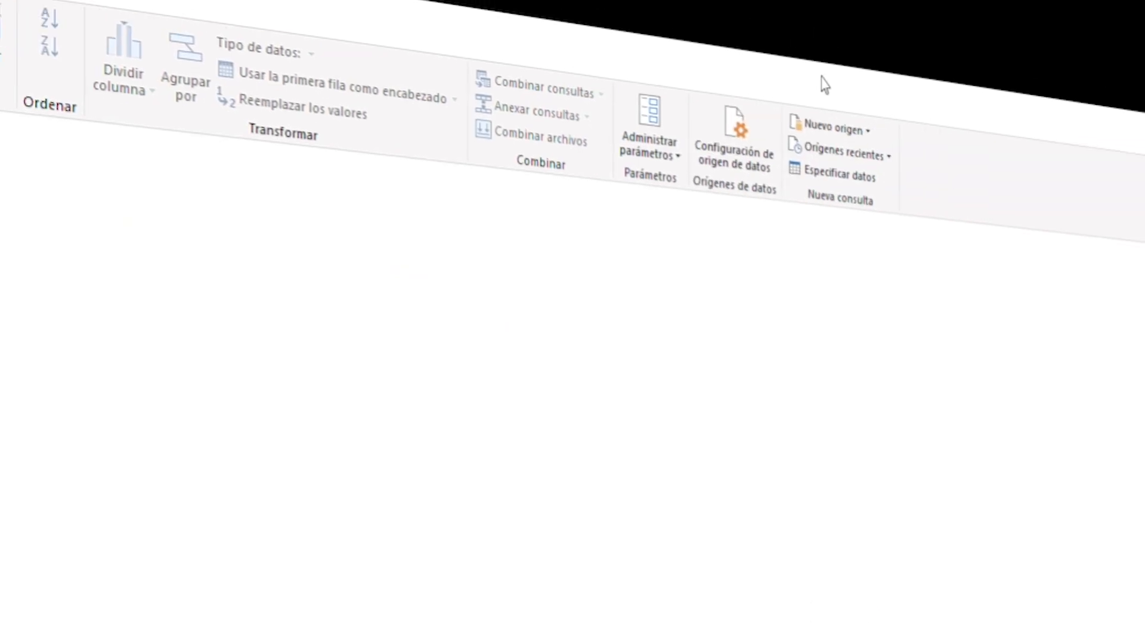
Step: Import the Datos sheet of datos1.xlsx from the archivos folder as a new query from an Excel workbook
{"action": "left_click", "coordinate": [830, 126]}
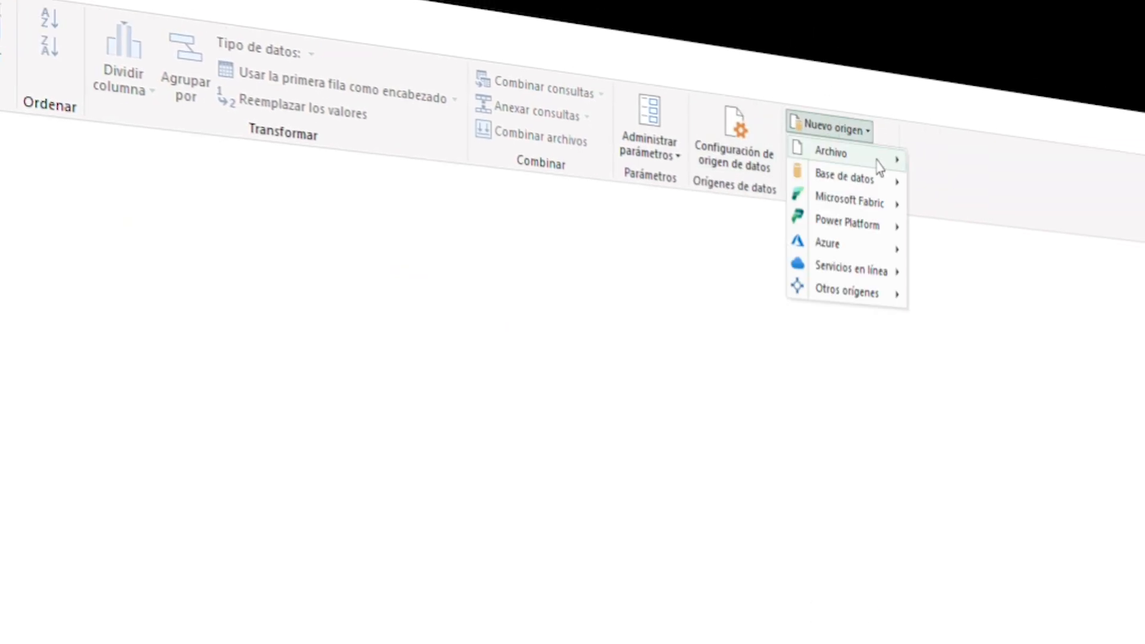
{"action": "mouse_move", "coordinate": [871, 164]}
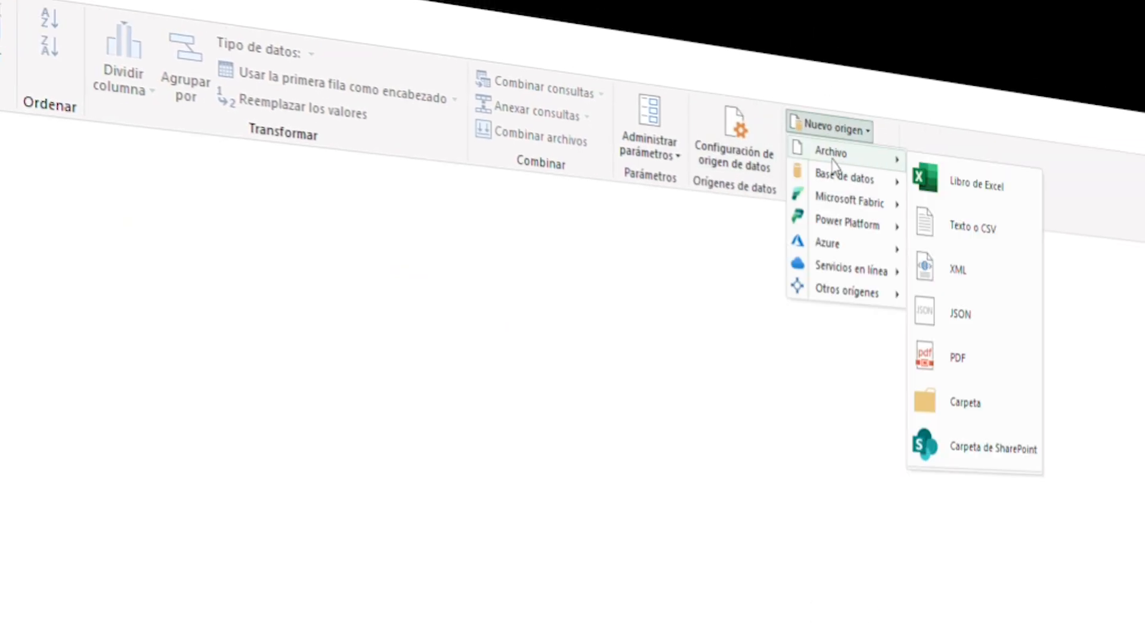
{"action": "left_click", "coordinate": [989, 202]}
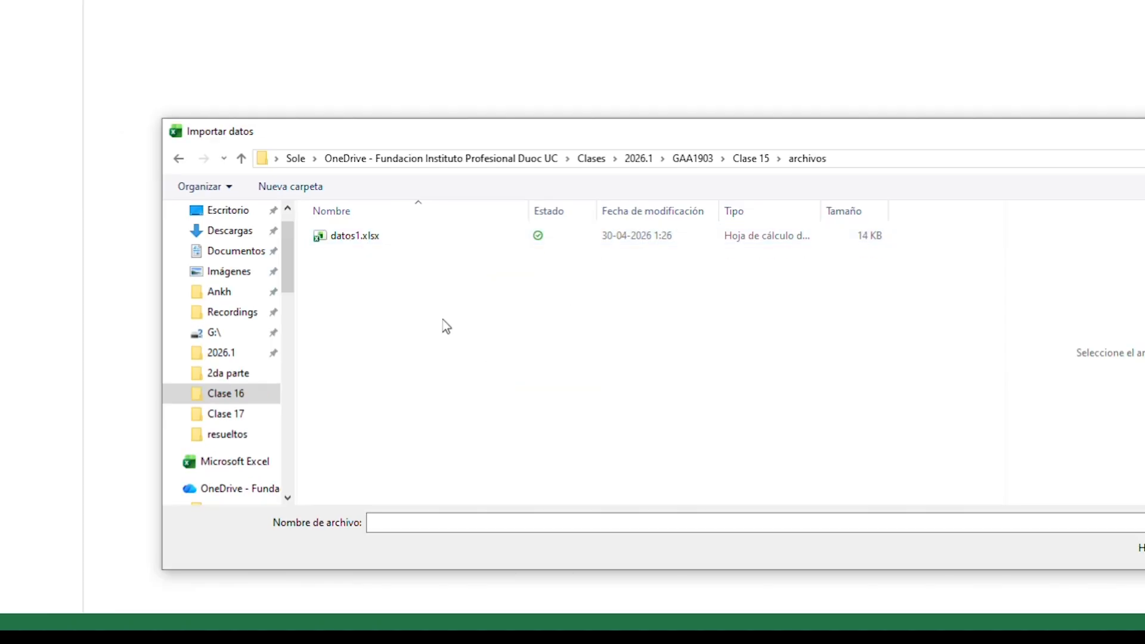
{"action": "left_click", "coordinate": [351, 242]}
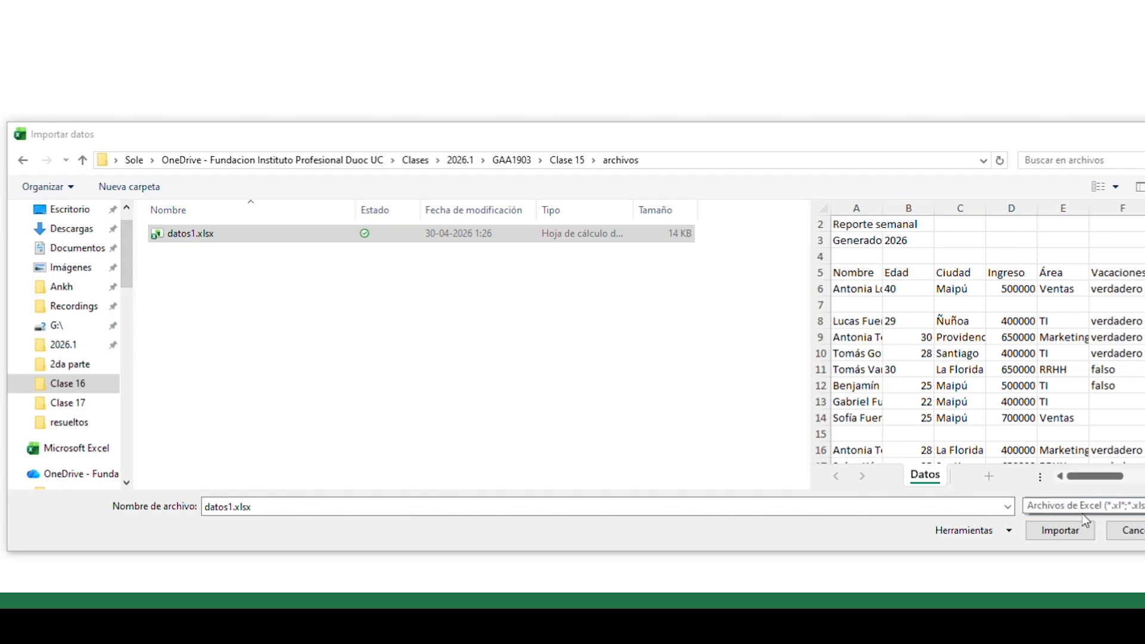
{"action": "left_click", "coordinate": [1070, 533]}
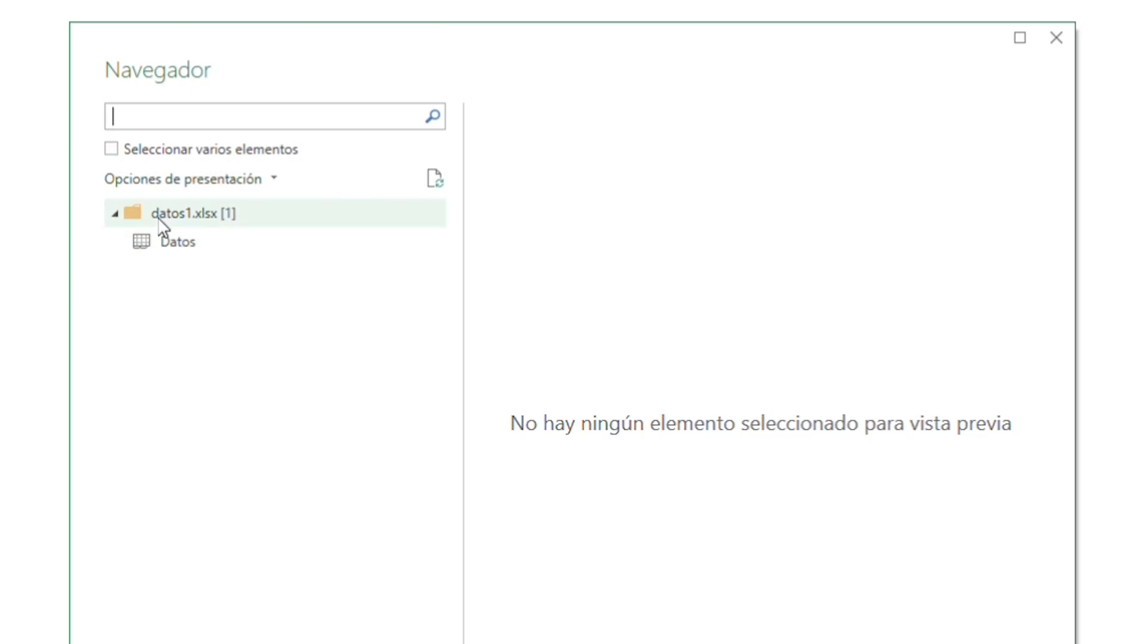
{"action": "left_click", "coordinate": [177, 243]}
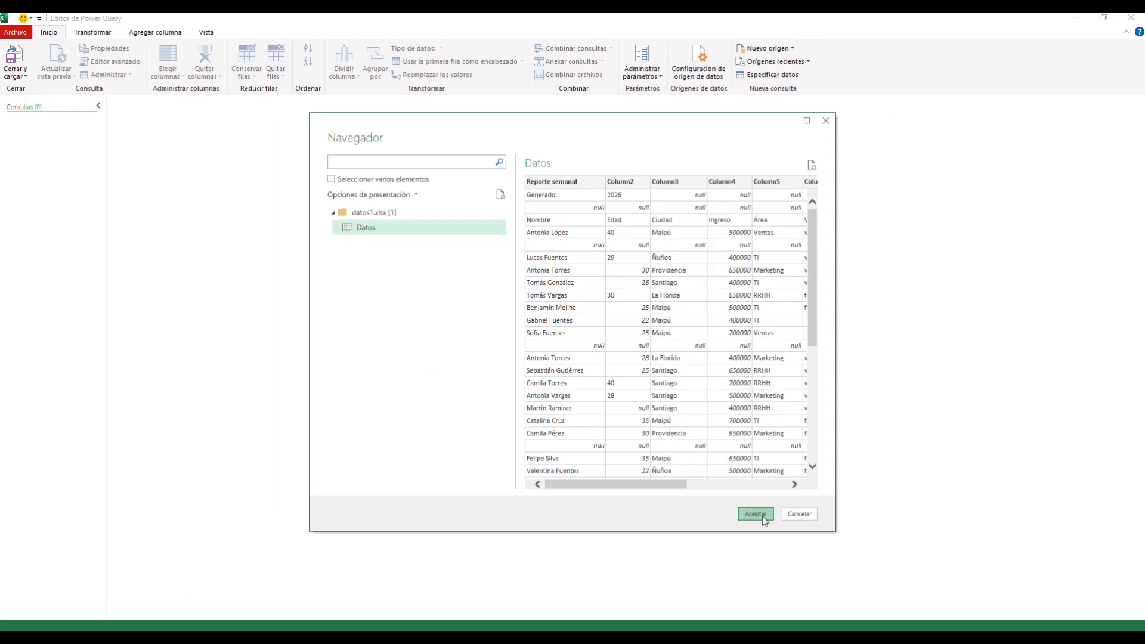
{"action": "left_click", "coordinate": [760, 516]}
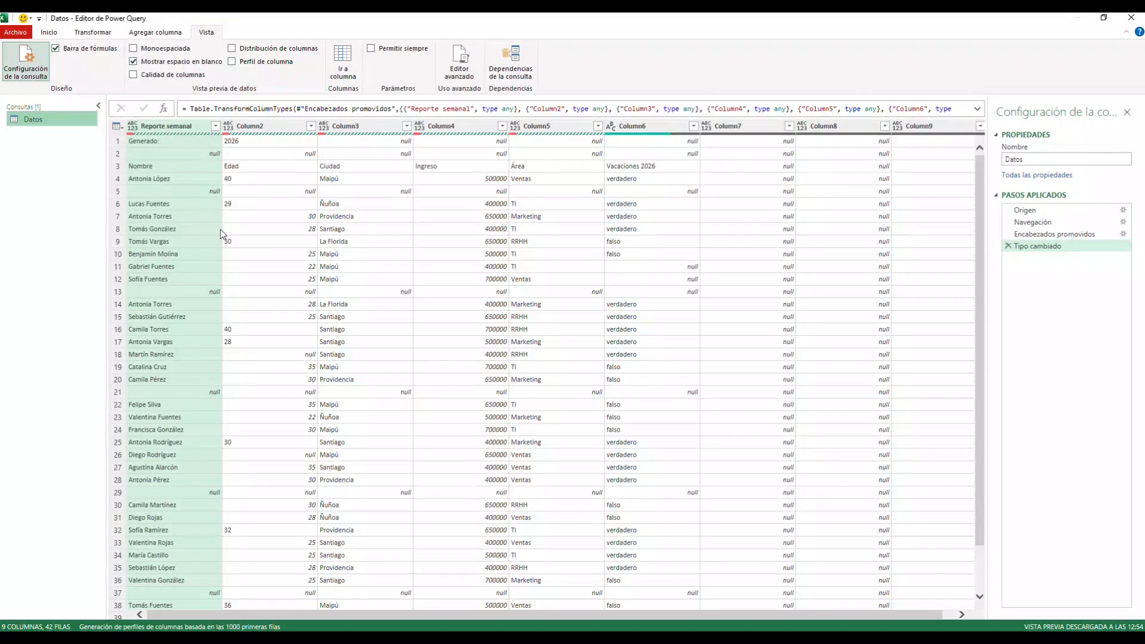
Step: Promote the first row to headers three times so the Nombre, Edad, Ciudad, Ingreso, Área and Vacaciones 2026 row names the columns
{"action": "left_click", "coordinate": [118, 143]}
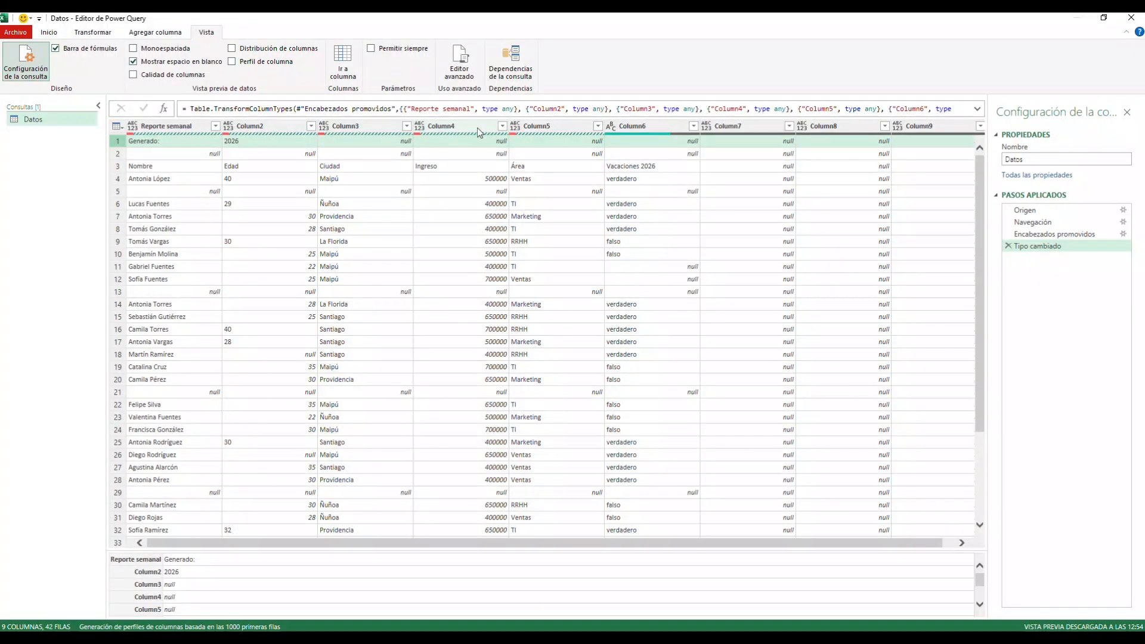
{"action": "left_click", "coordinate": [130, 153]}
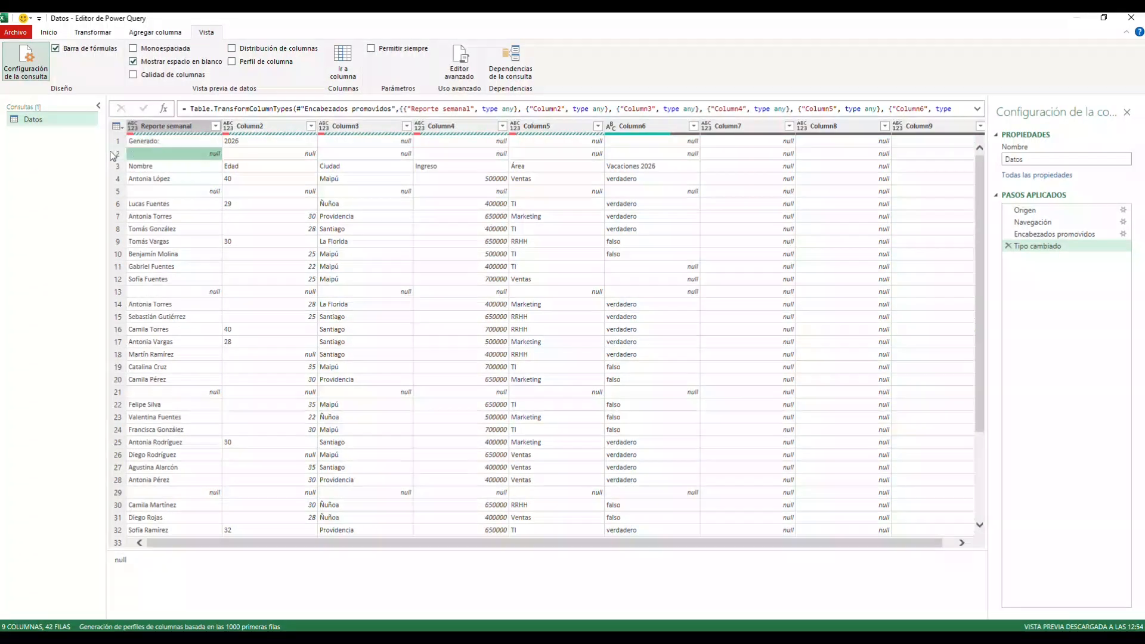
{"action": "left_click", "coordinate": [119, 168]}
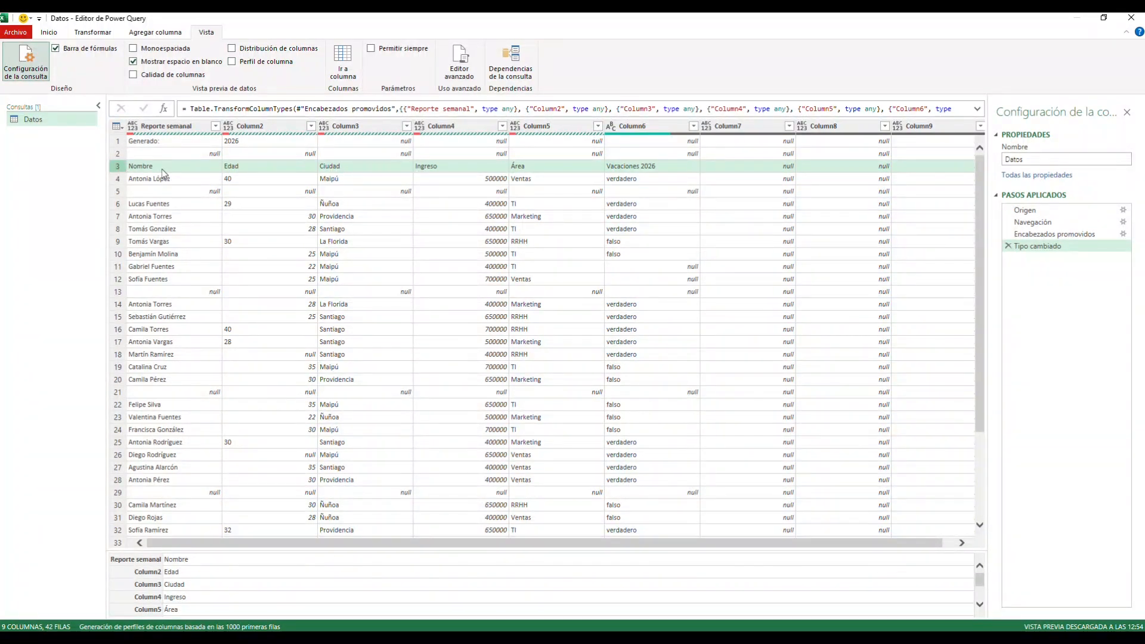
{"action": "left_click", "coordinate": [94, 33]}
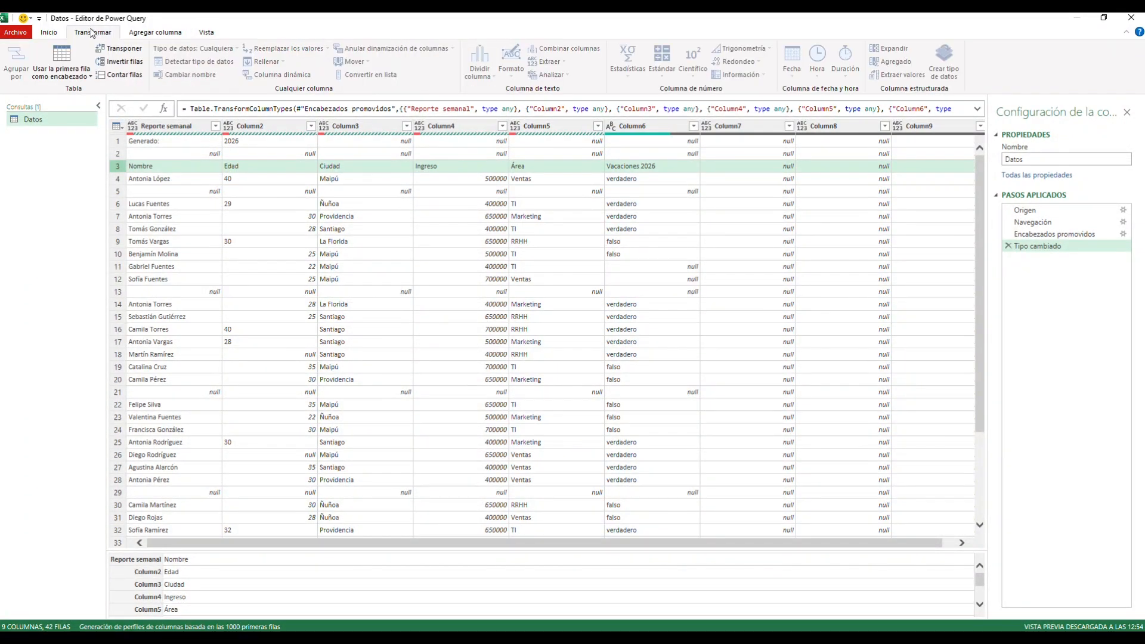
{"action": "left_click", "coordinate": [61, 57]}
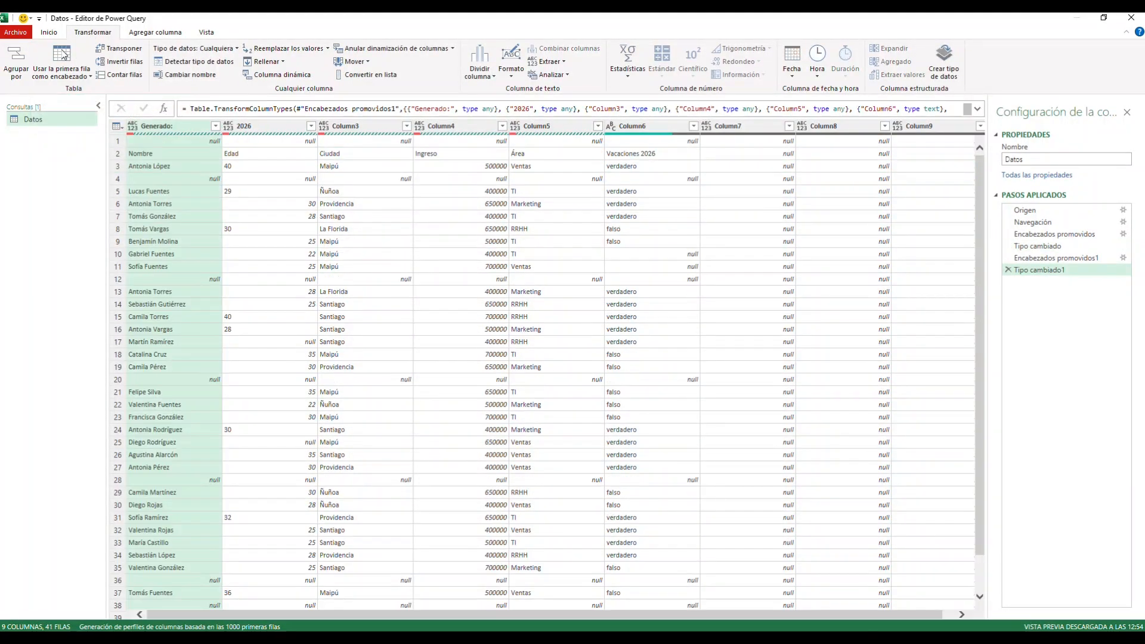
{"action": "left_click", "coordinate": [62, 56]}
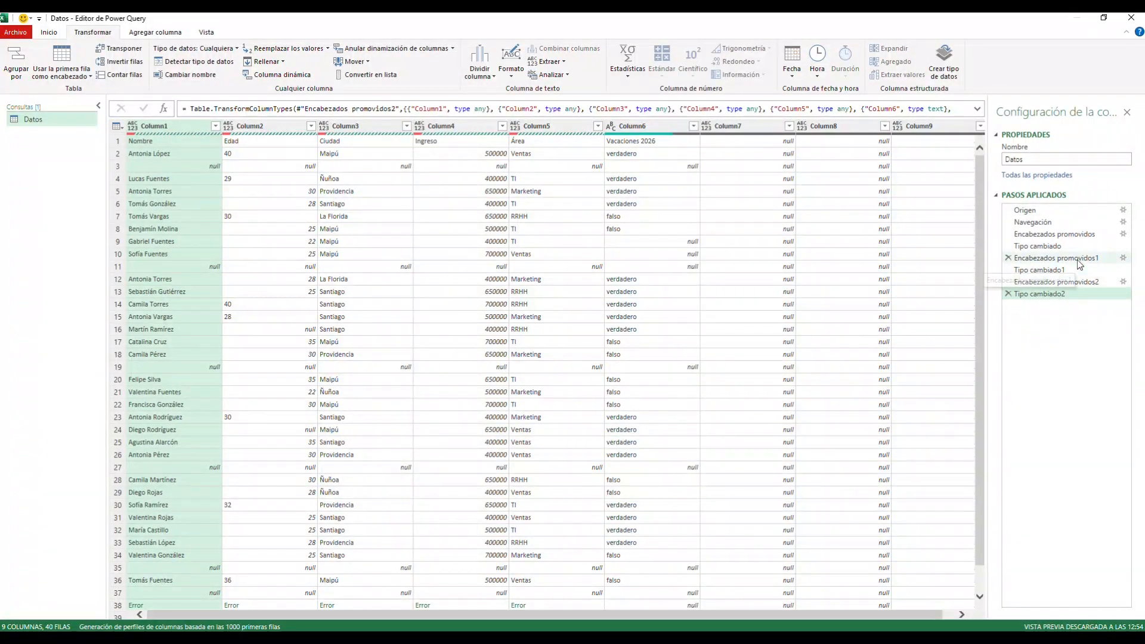
{"action": "left_click", "coordinate": [67, 58]}
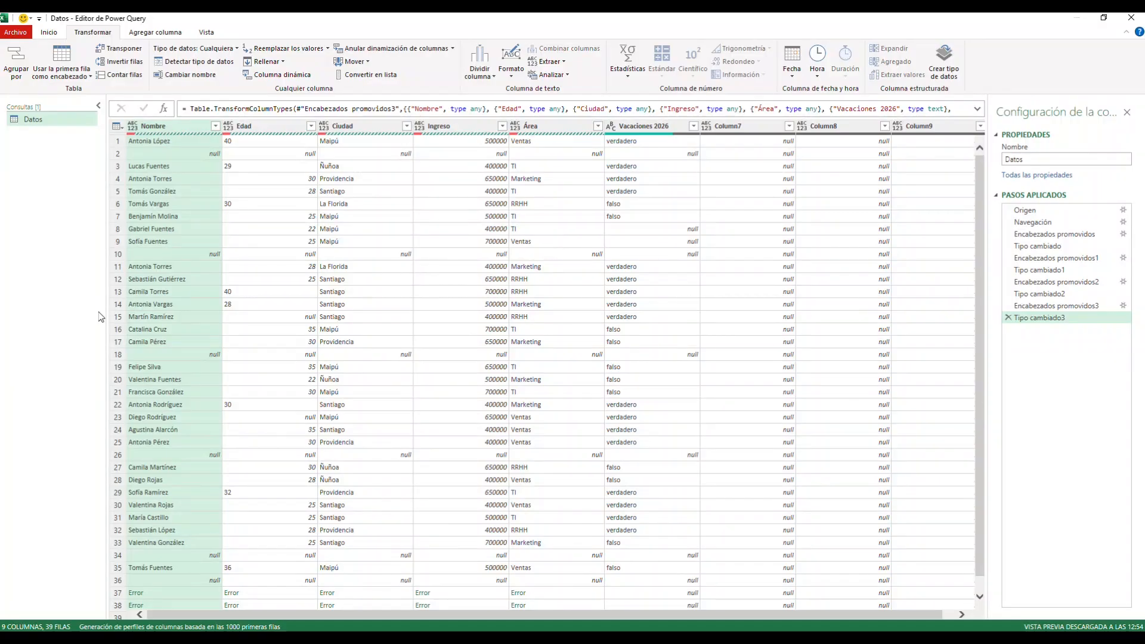
Step: Delete the applied steps Encabezados promovidos3 and Tipo cambiado3, and promote the first row to headers again
{"action": "left_click", "coordinate": [1008, 306]}
{"action": "left_click", "coordinate": [633, 359]}
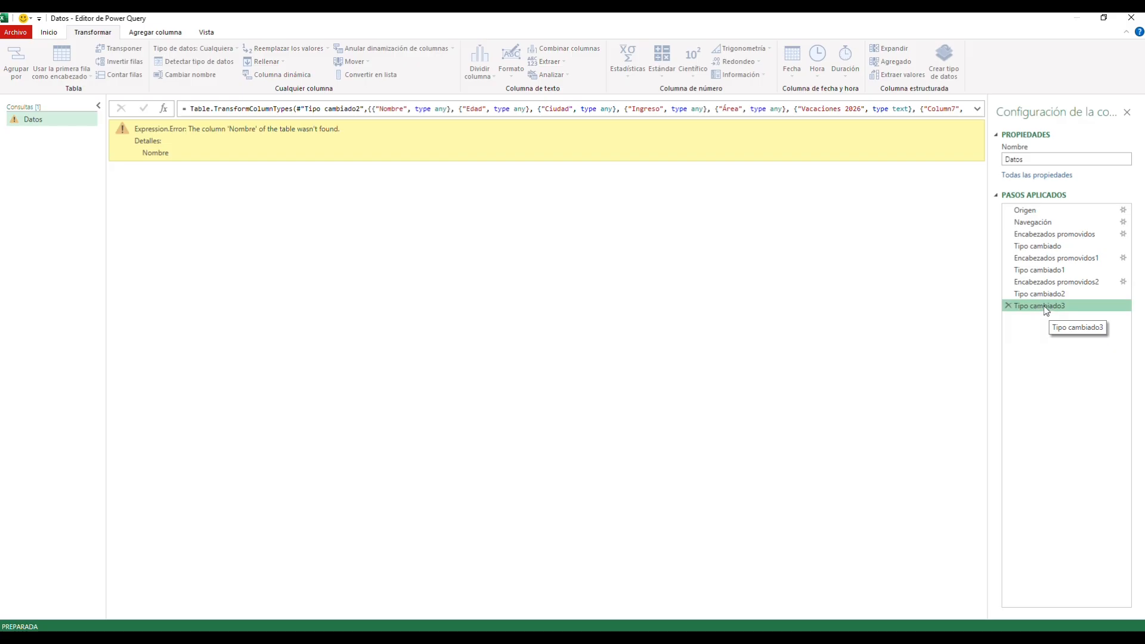
{"action": "left_click", "coordinate": [1009, 306]}
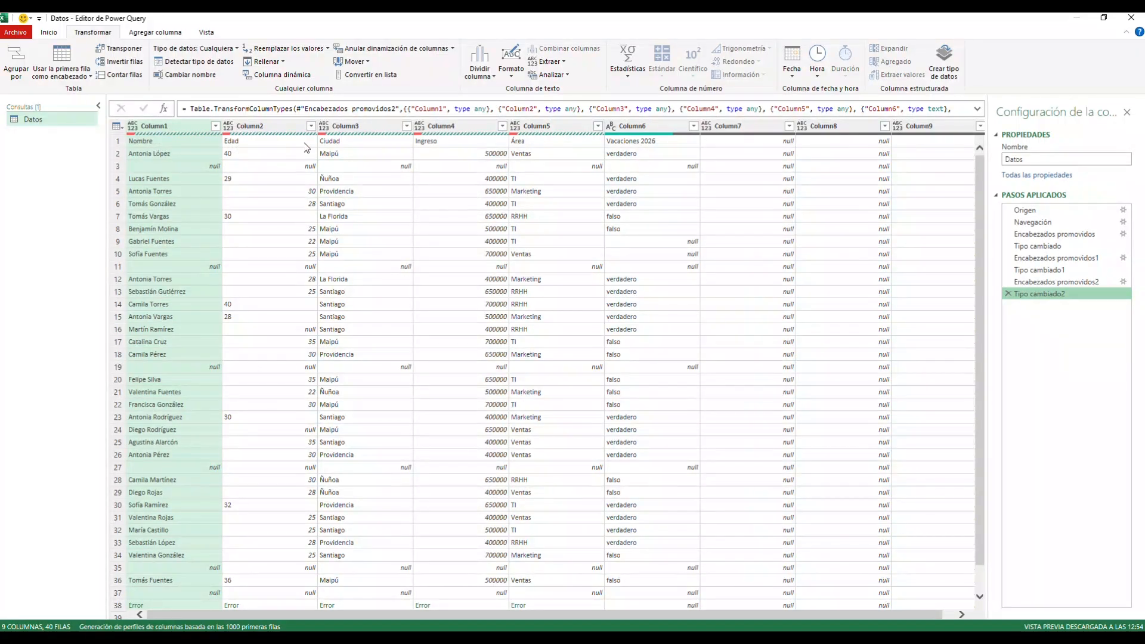
{"action": "left_click", "coordinate": [62, 57]}
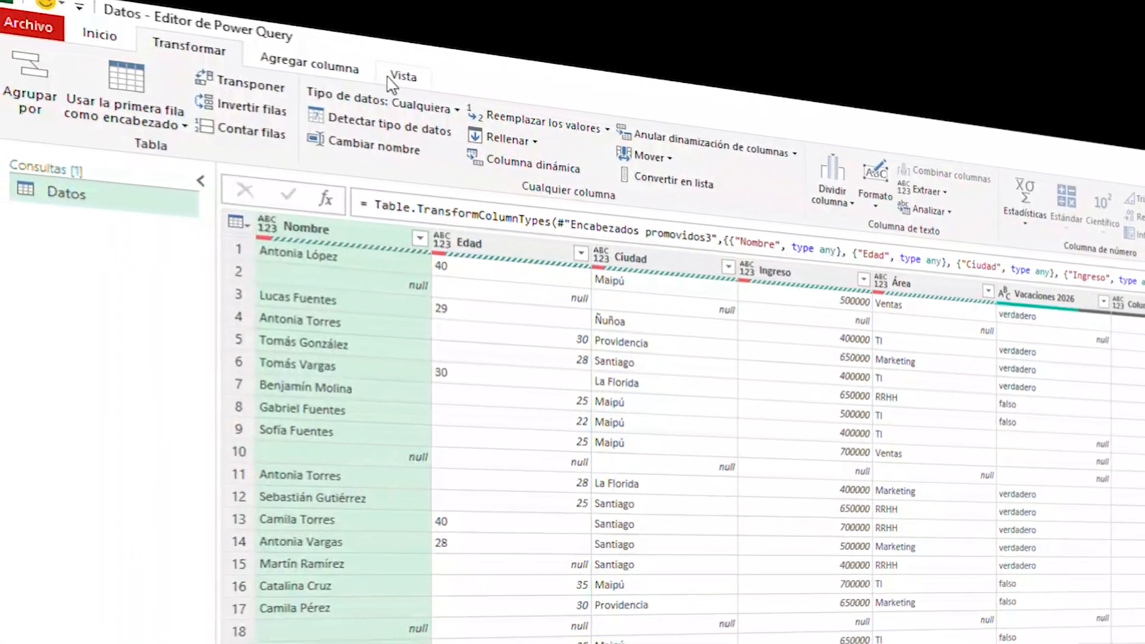
Step: Turn on the column quality display for the Datos query preview and examine the valid, error and empty percentages
{"action": "left_click", "coordinate": [206, 32]}
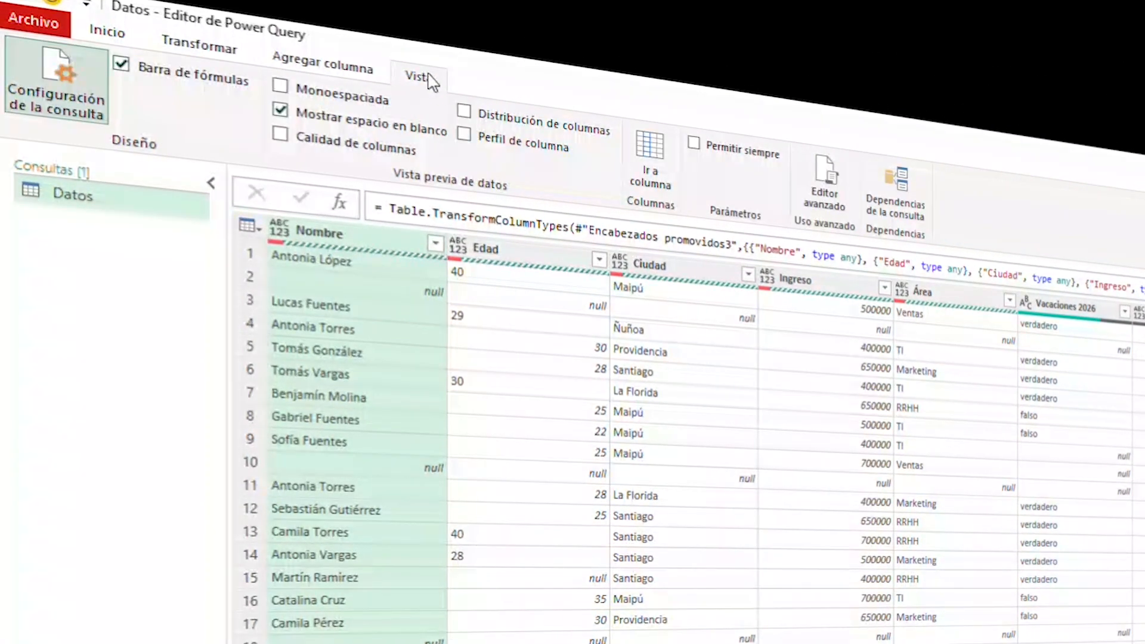
{"action": "left_click", "coordinate": [283, 135]}
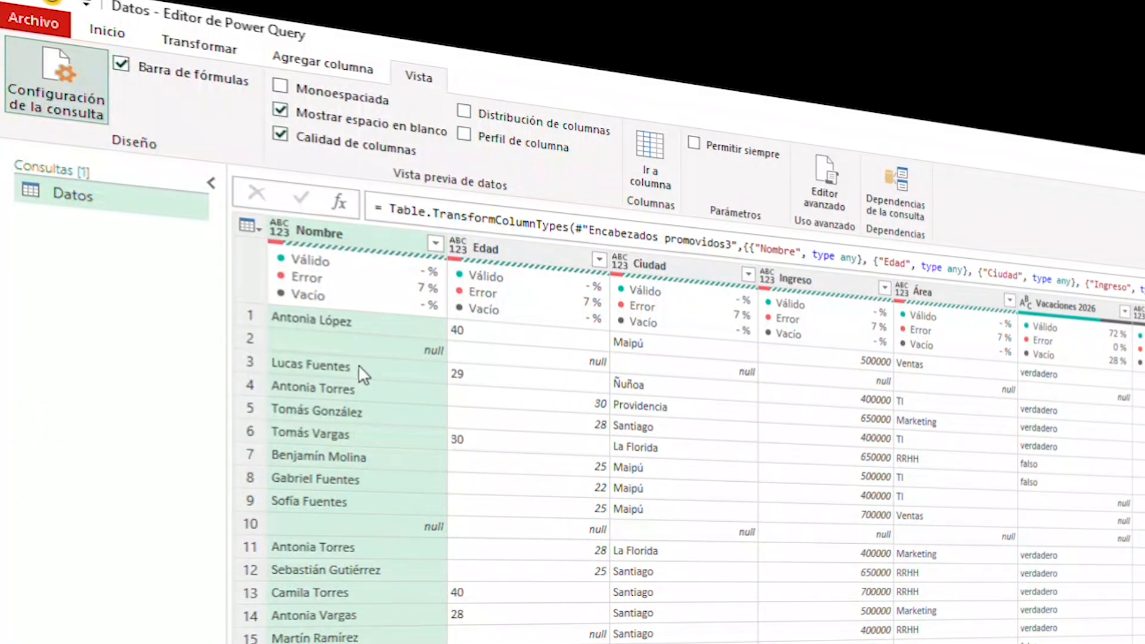
{"action": "mouse_move", "coordinate": [426, 289]}
{"action": "mouse_move", "coordinate": [1126, 349]}
Step: Set the data type of the Nombre column to text and of the Edad column to whole number
{"action": "left_click", "coordinate": [280, 229]}
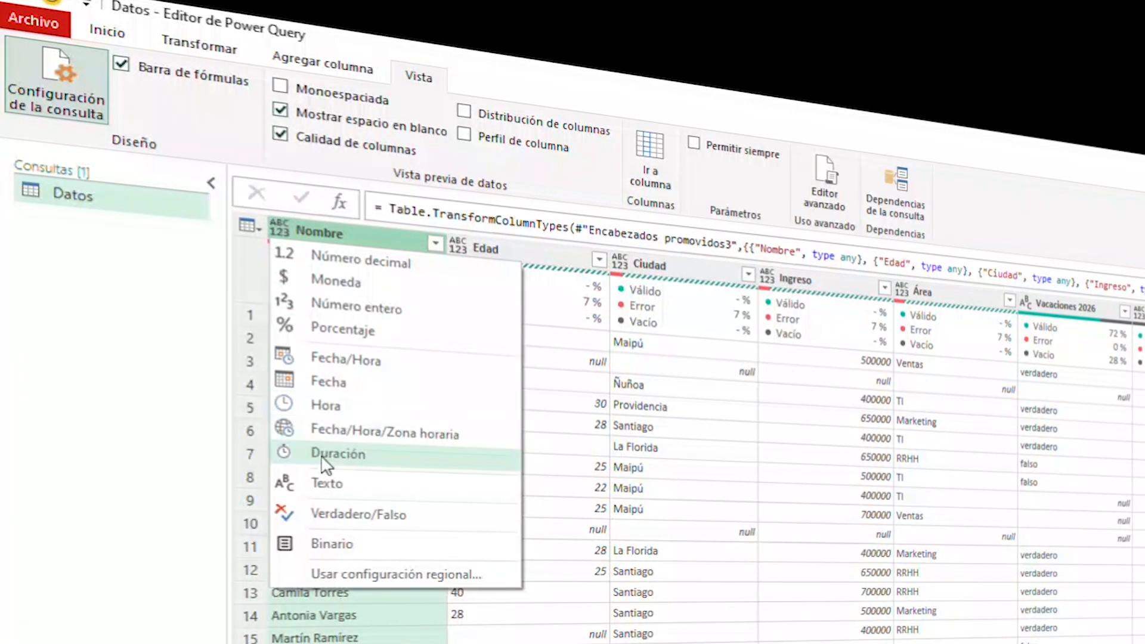
{"action": "left_click", "coordinate": [344, 483]}
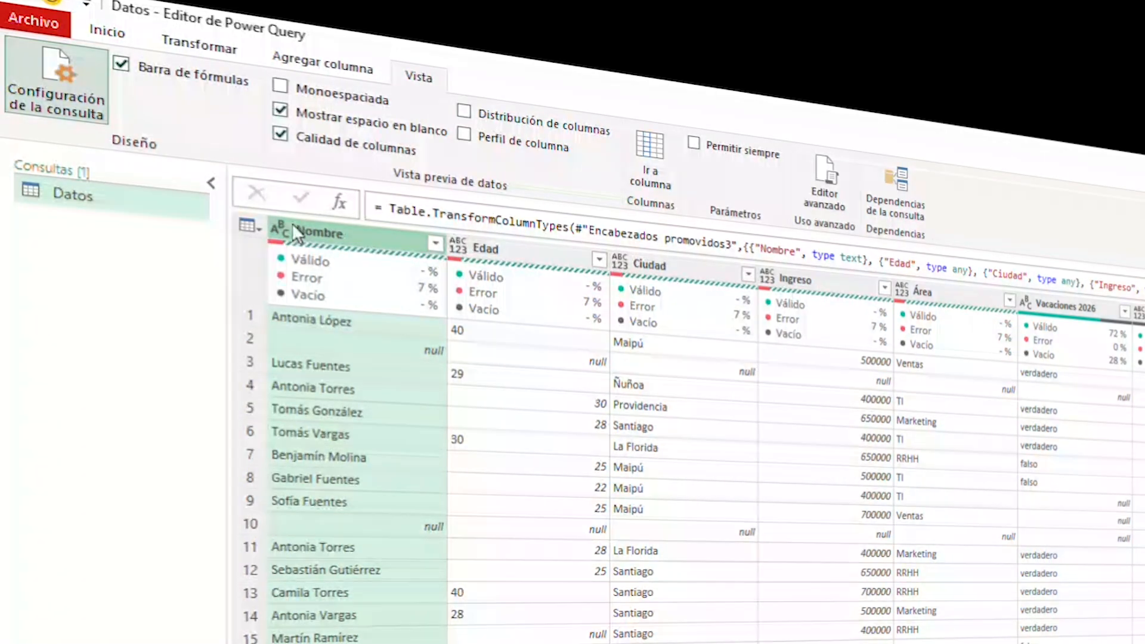
{"action": "left_click", "coordinate": [458, 244]}
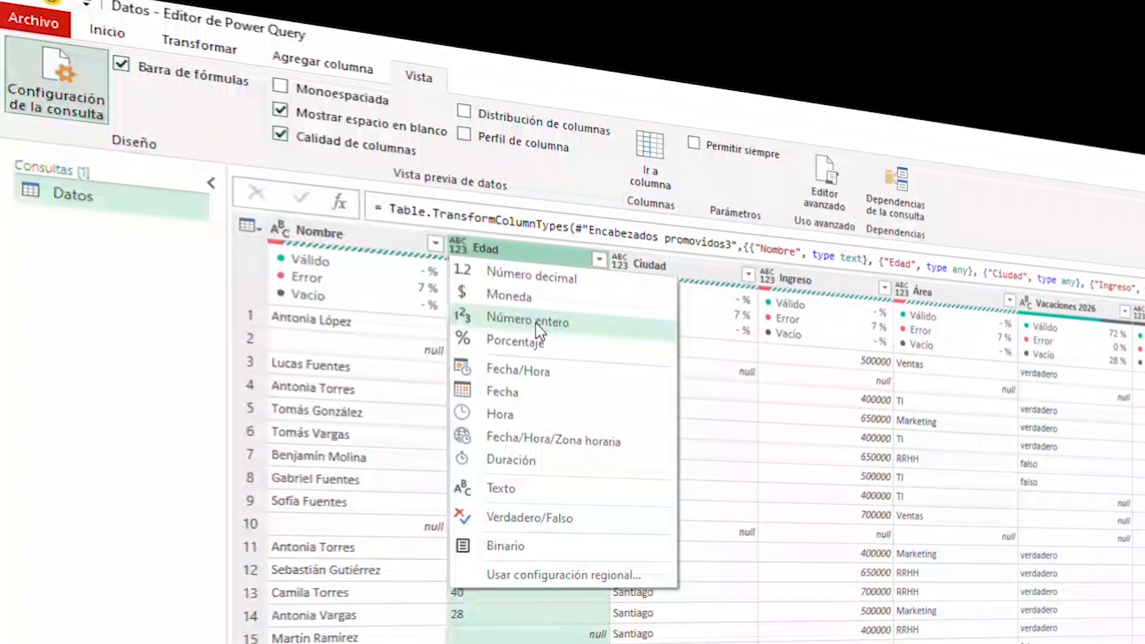
{"action": "left_click", "coordinate": [540, 328]}
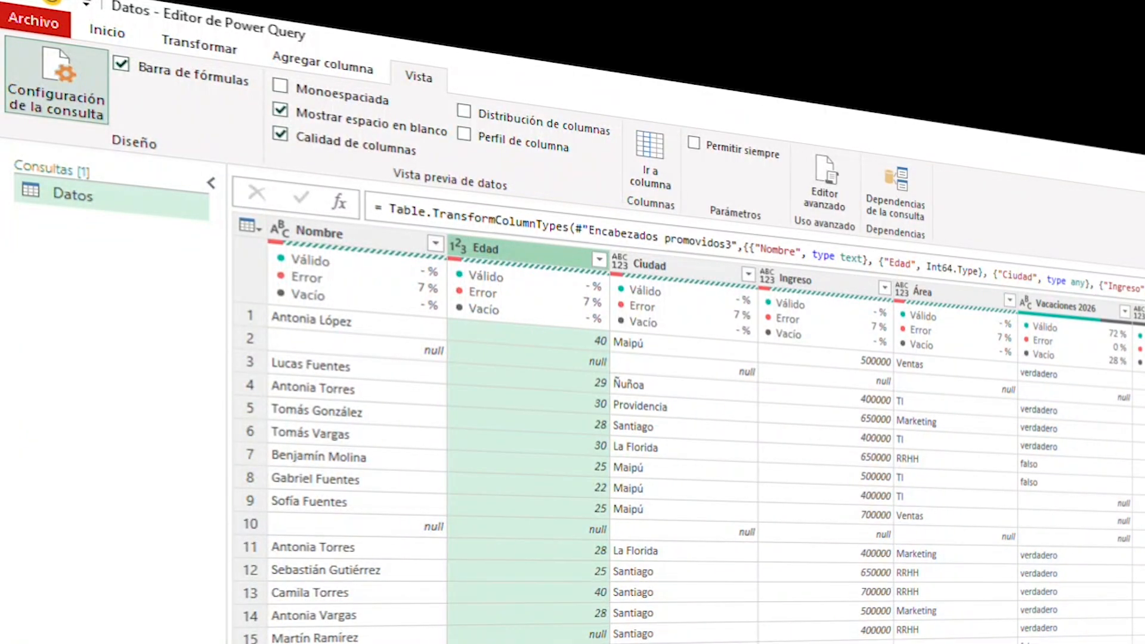
{"action": "left_click", "coordinate": [1140, 453]}
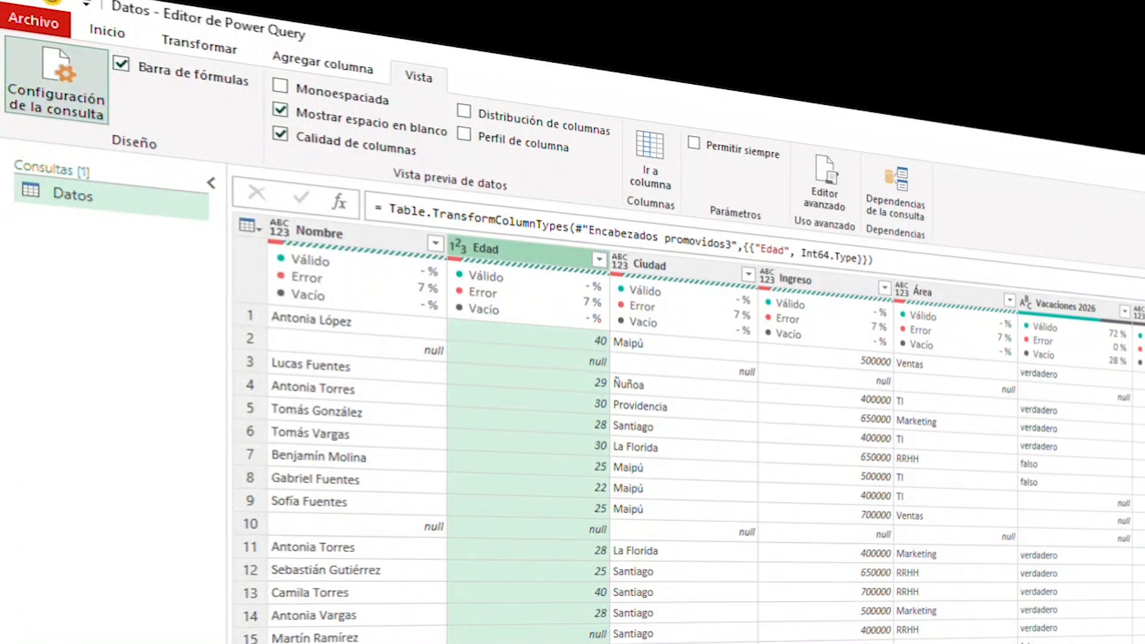
Step: Set the Ciudad and Área columns to the text data type and the Ingreso column to whole number
{"action": "left_click", "coordinate": [619, 260]}
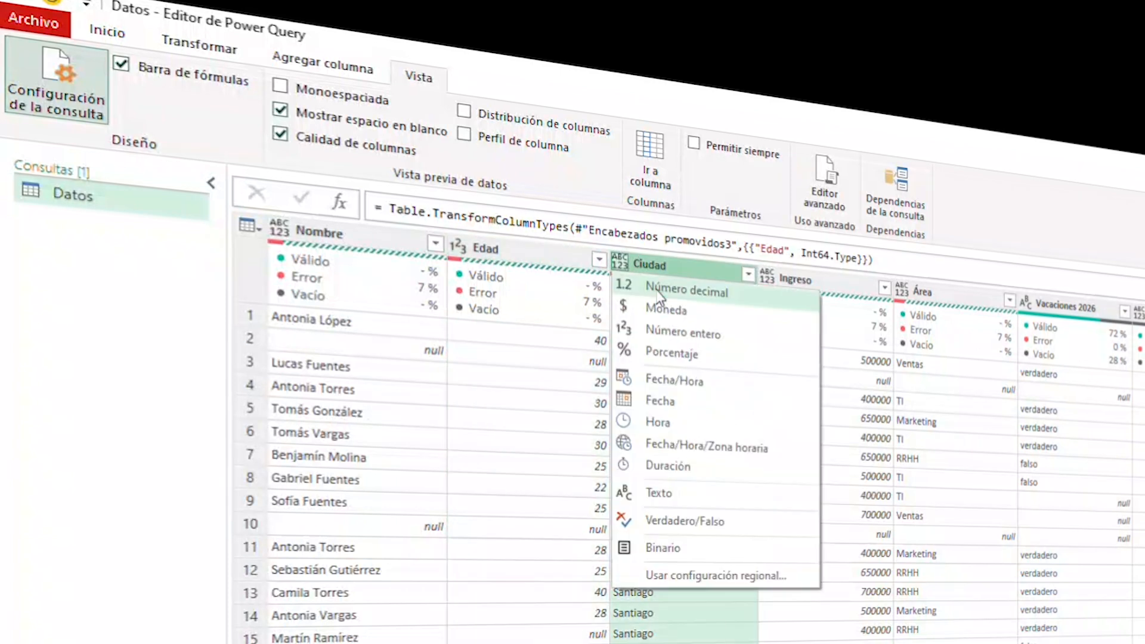
{"action": "left_click", "coordinate": [692, 507]}
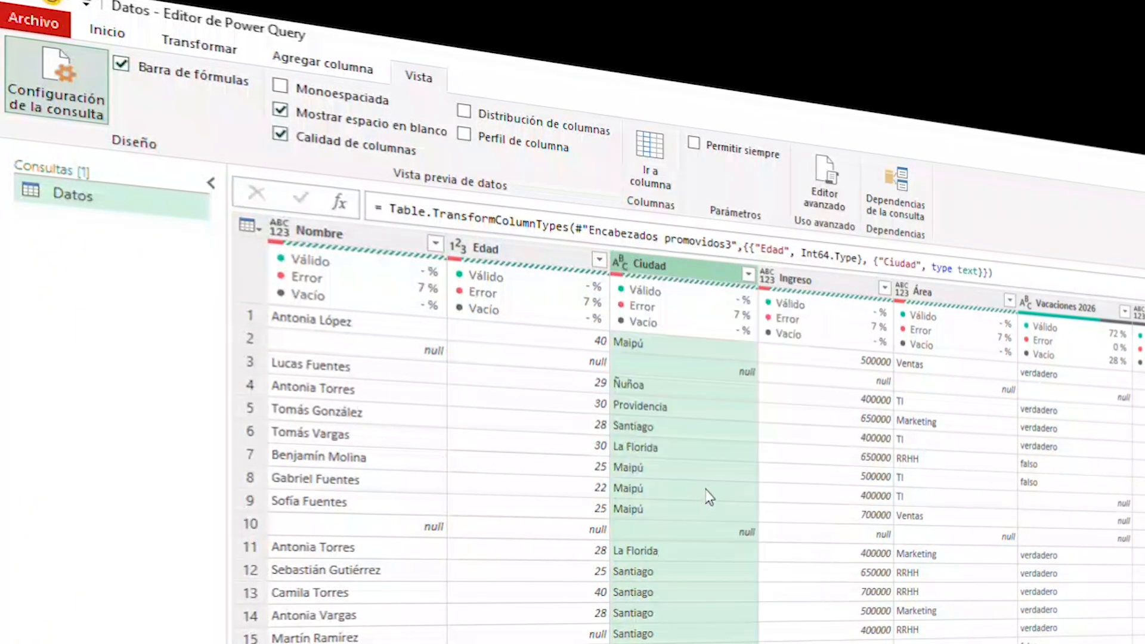
{"action": "left_click", "coordinate": [768, 280]}
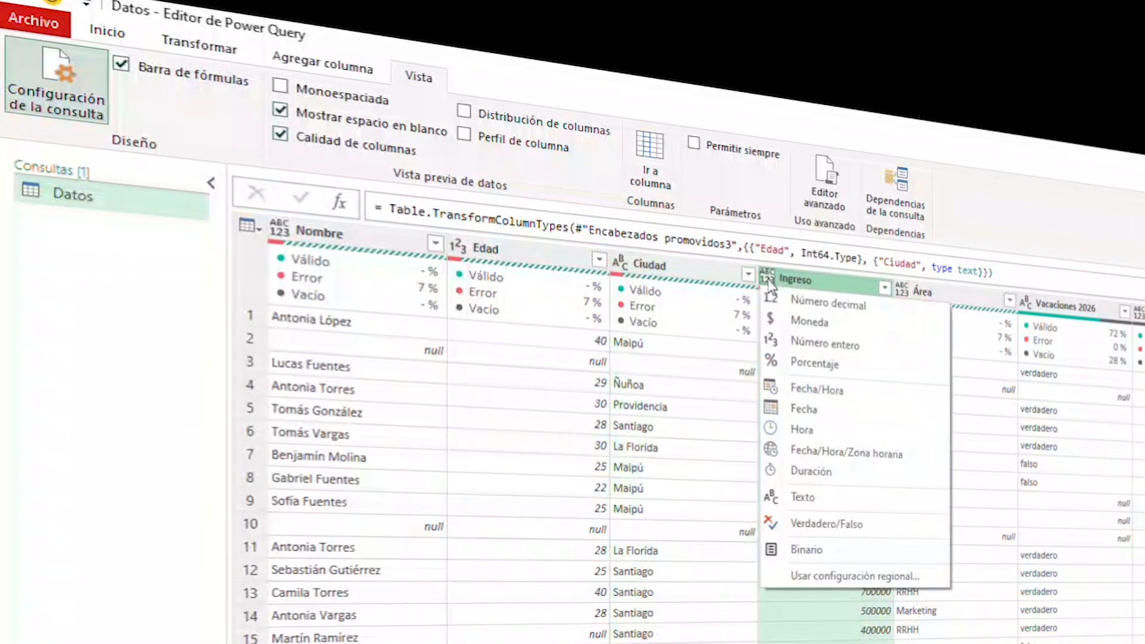
{"action": "left_click", "coordinate": [823, 334]}
{"action": "left_click", "coordinate": [901, 290]}
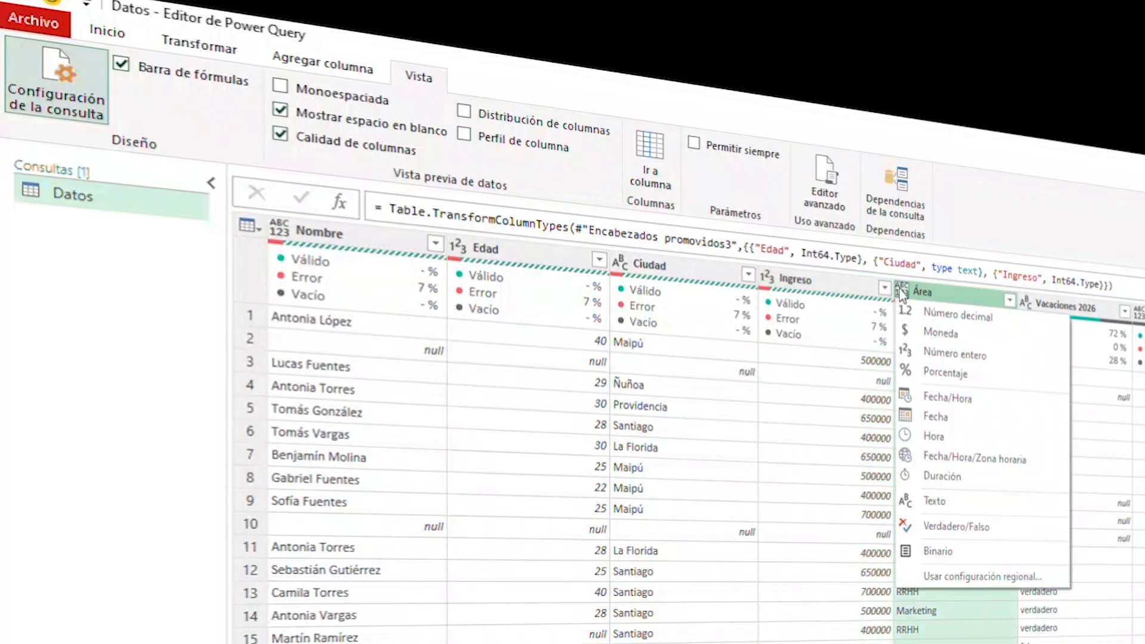
{"action": "left_click", "coordinate": [934, 501]}
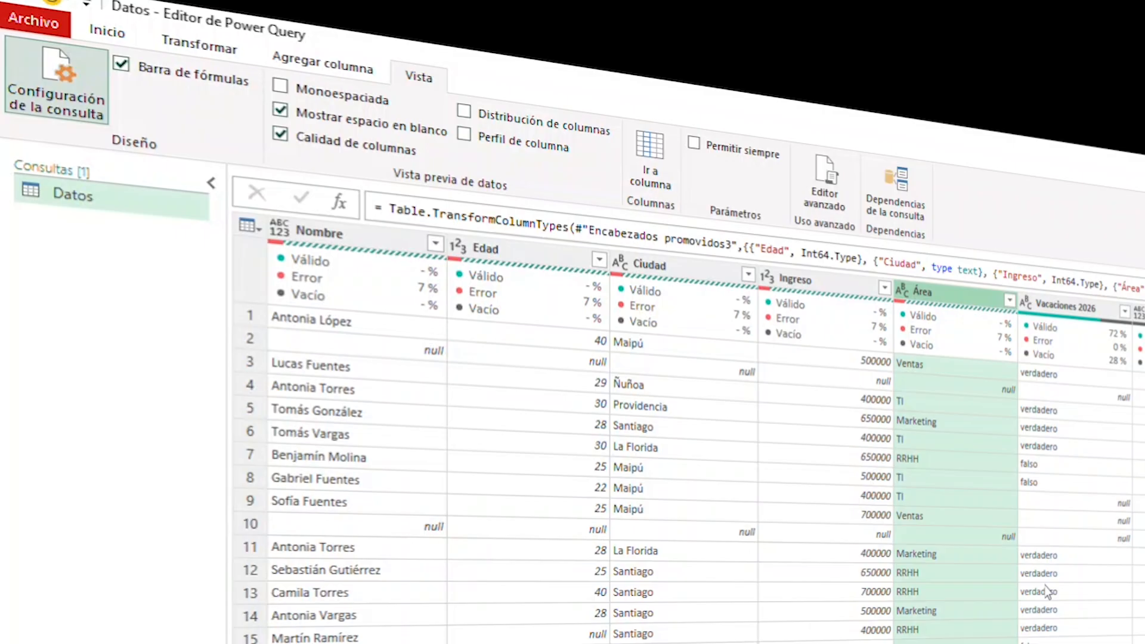
Step: Examine the null values across the Datos table, comparing fully empty rows such as 2 and 10 with single missing cells
{"action": "left_click", "coordinate": [1108, 611]}
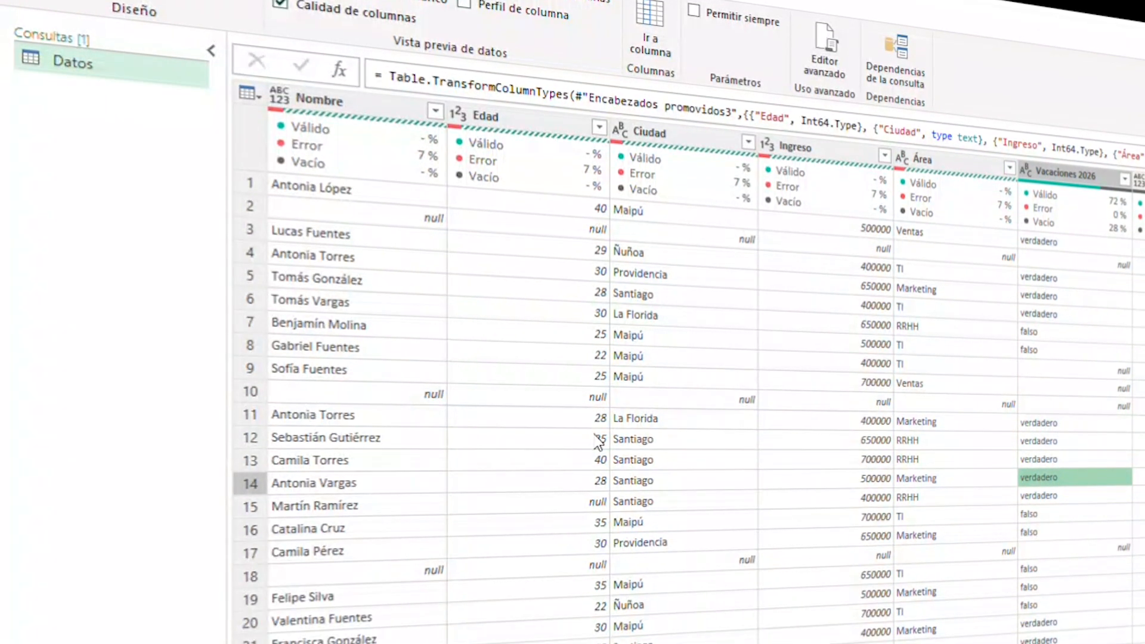
{"action": "left_click", "coordinate": [393, 217]}
{"action": "left_click", "coordinate": [589, 236]}
{"action": "left_click", "coordinate": [748, 245]}
{"action": "left_click", "coordinate": [872, 251]}
{"action": "left_click", "coordinate": [919, 261]}
{"action": "left_click", "coordinate": [1113, 269]}
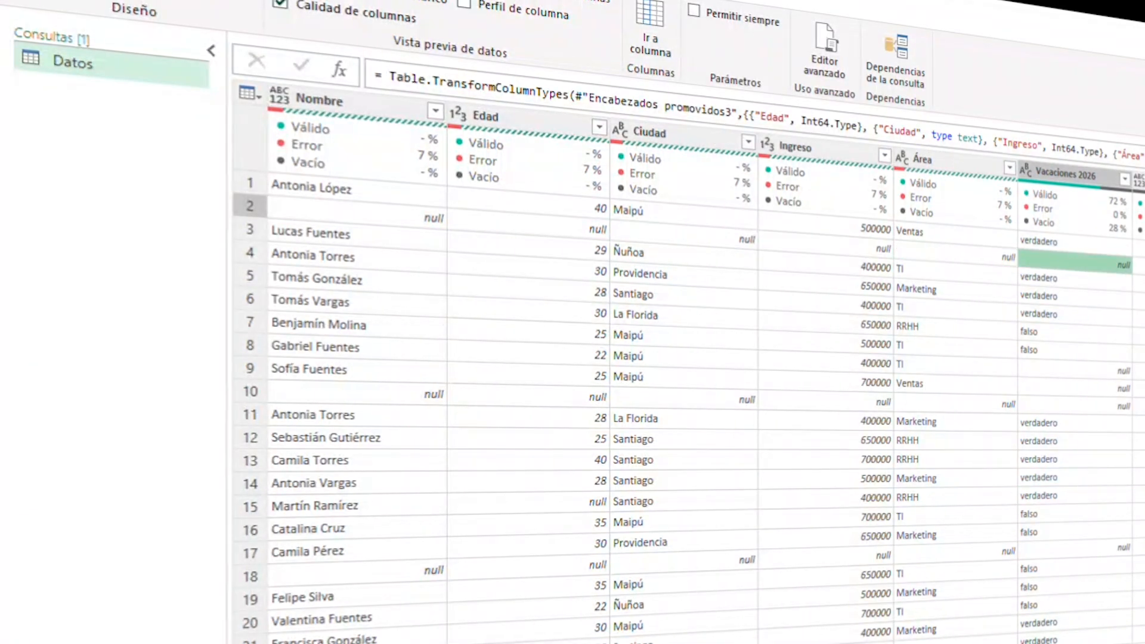
{"action": "left_click", "coordinate": [409, 397]}
{"action": "left_click", "coordinate": [537, 400]}
{"action": "left_click", "coordinate": [743, 406]}
{"action": "left_click", "coordinate": [1121, 371]}
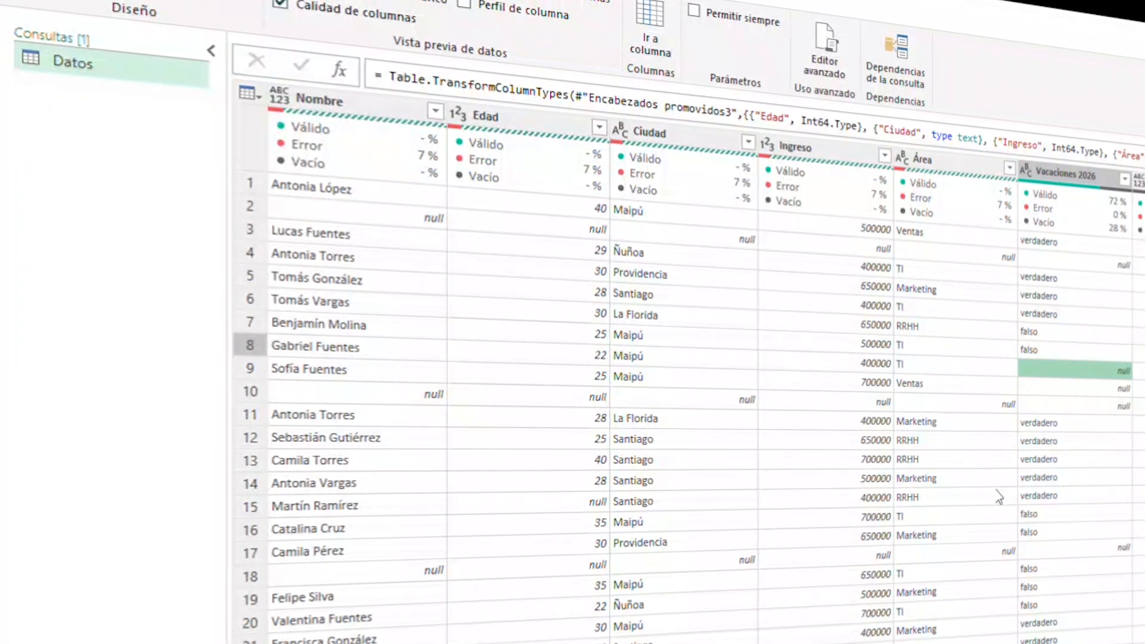
{"action": "left_click", "coordinate": [406, 403]}
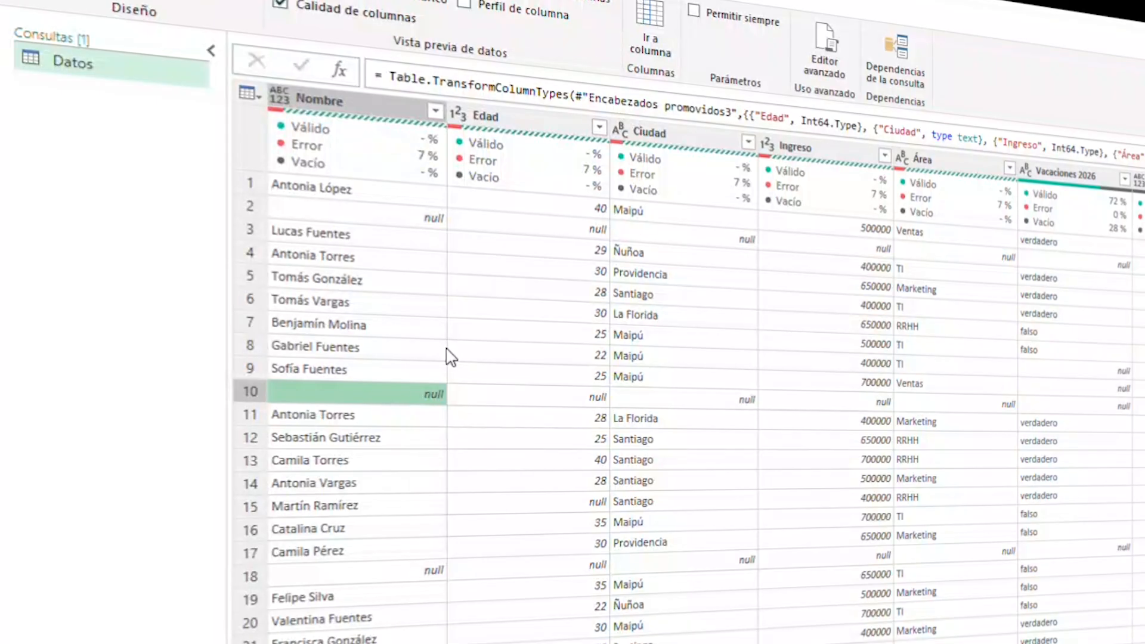
{"action": "scroll", "coordinate": [468, 447], "scroll_direction": "down", "scroll_amount": 3}
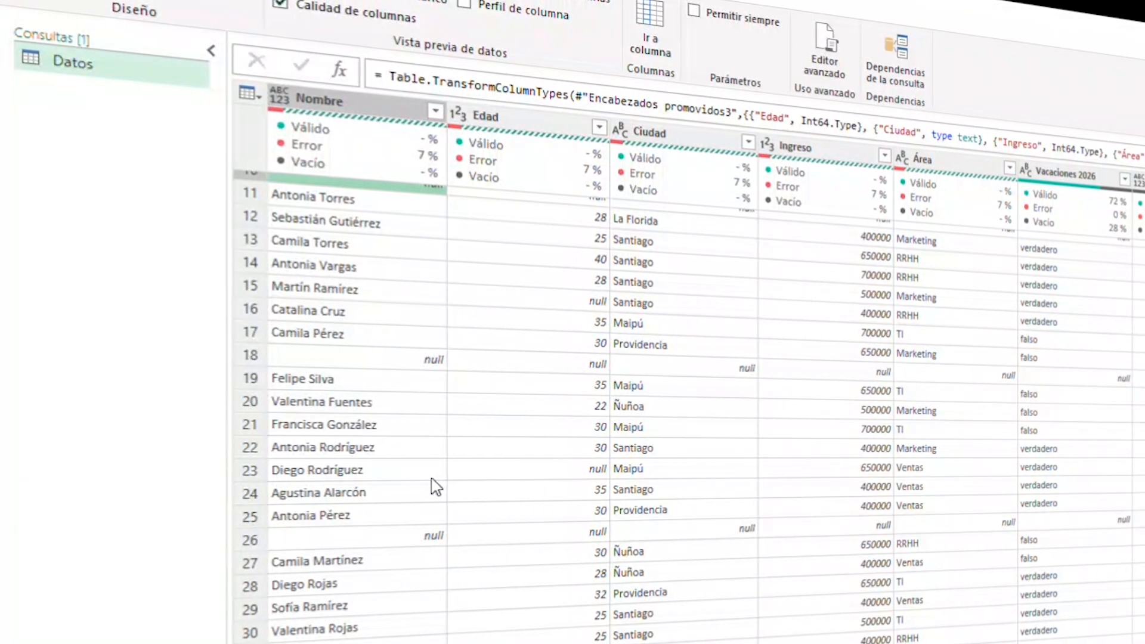
{"action": "scroll", "coordinate": [434, 487], "scroll_direction": "up", "scroll_amount": 3}
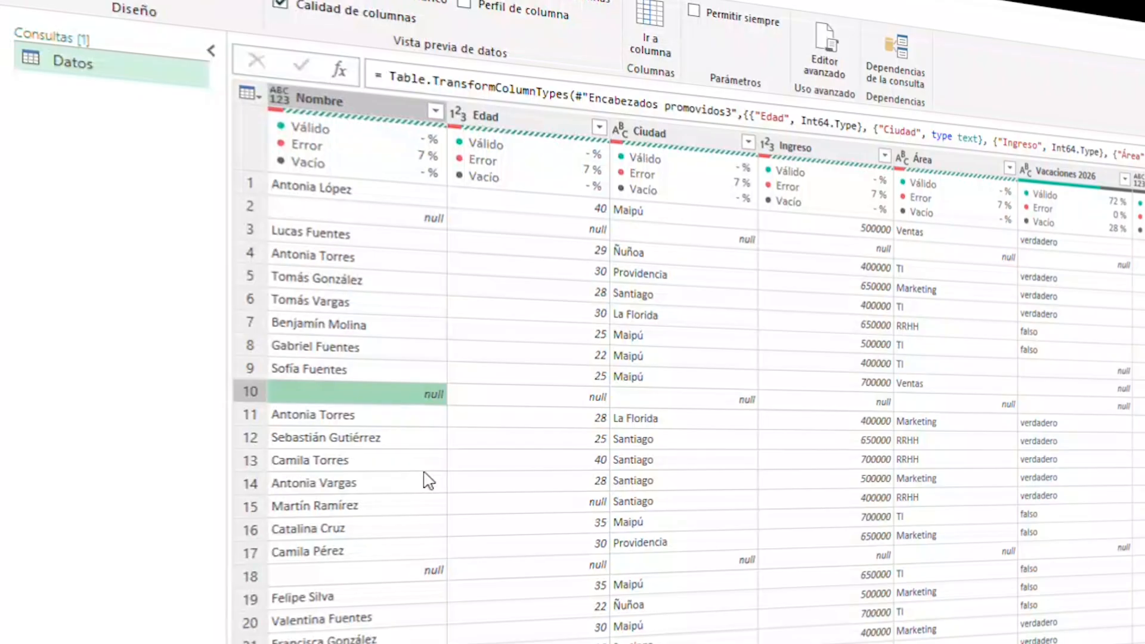
Step: Examine row 23 of the Datos table across its columns, comparing its missing Edad value with the filled cells beside it
{"action": "scroll", "coordinate": [511, 473], "scroll_direction": "down", "scroll_amount": 3}
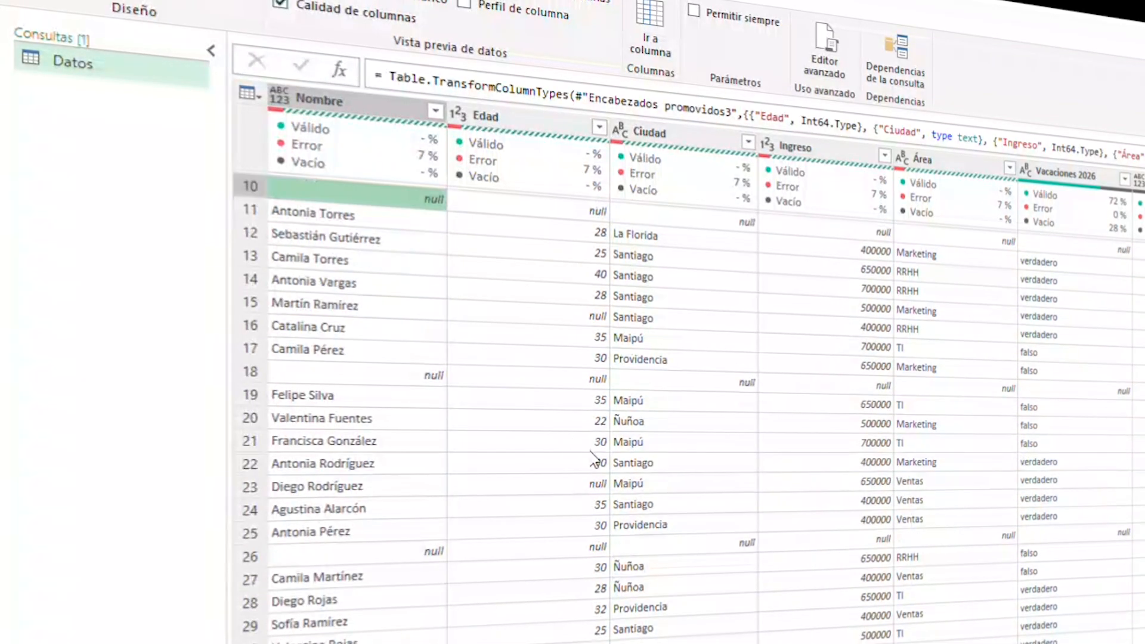
{"action": "left_click", "coordinate": [551, 508]}
{"action": "left_click", "coordinate": [335, 507]}
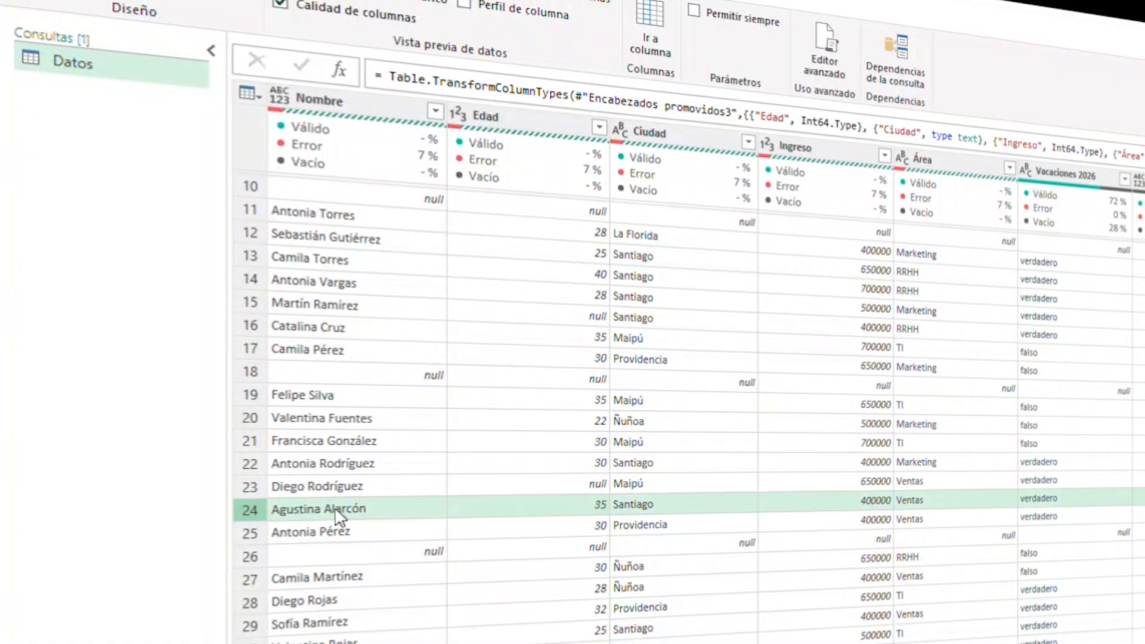
{"action": "left_click", "coordinate": [579, 488]}
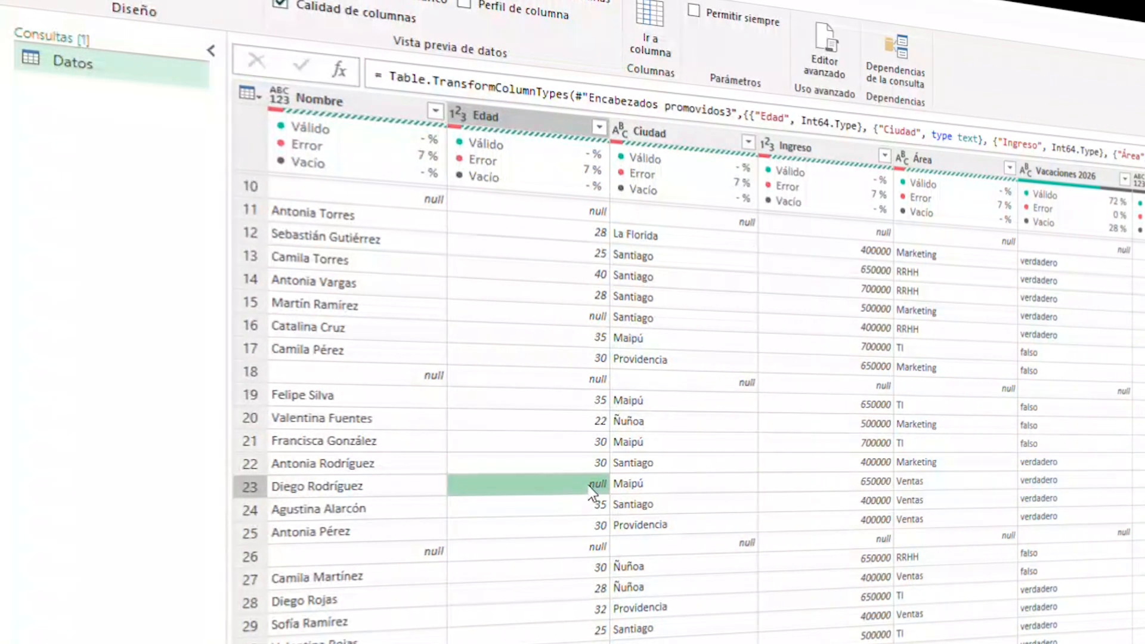
{"action": "left_click", "coordinate": [376, 499]}
{"action": "left_click", "coordinate": [723, 494]}
{"action": "key", "text": "Right"}
{"action": "key", "text": "Right"}
{"action": "key", "text": "Right"}
{"action": "key", "text": "Right"}
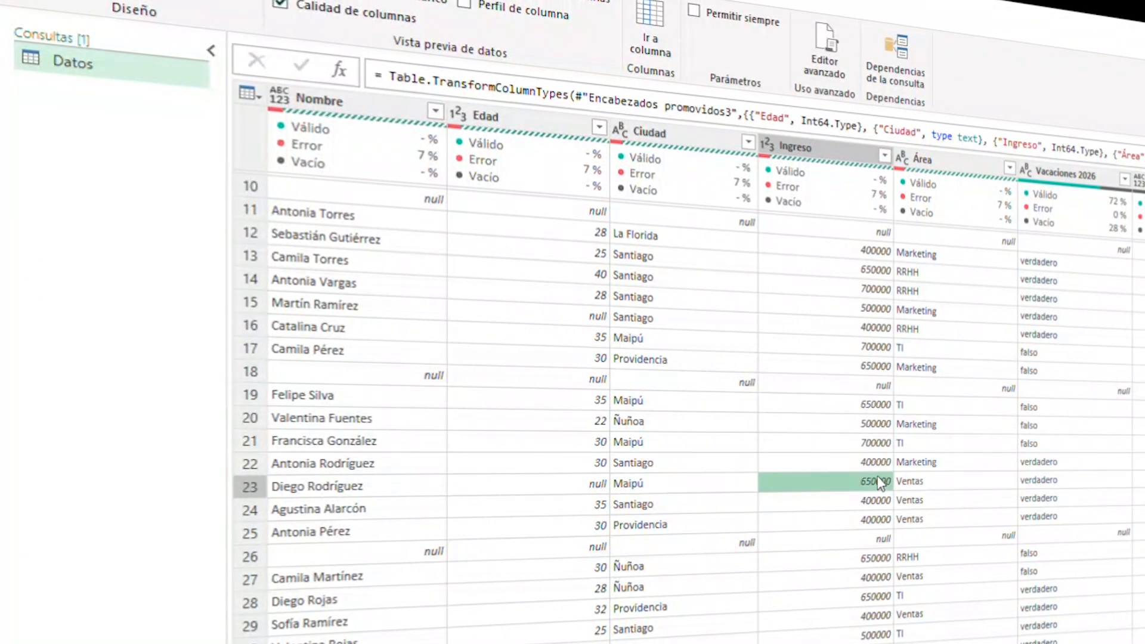
{"action": "key", "text": "Left"}
{"action": "key", "text": "Up"}
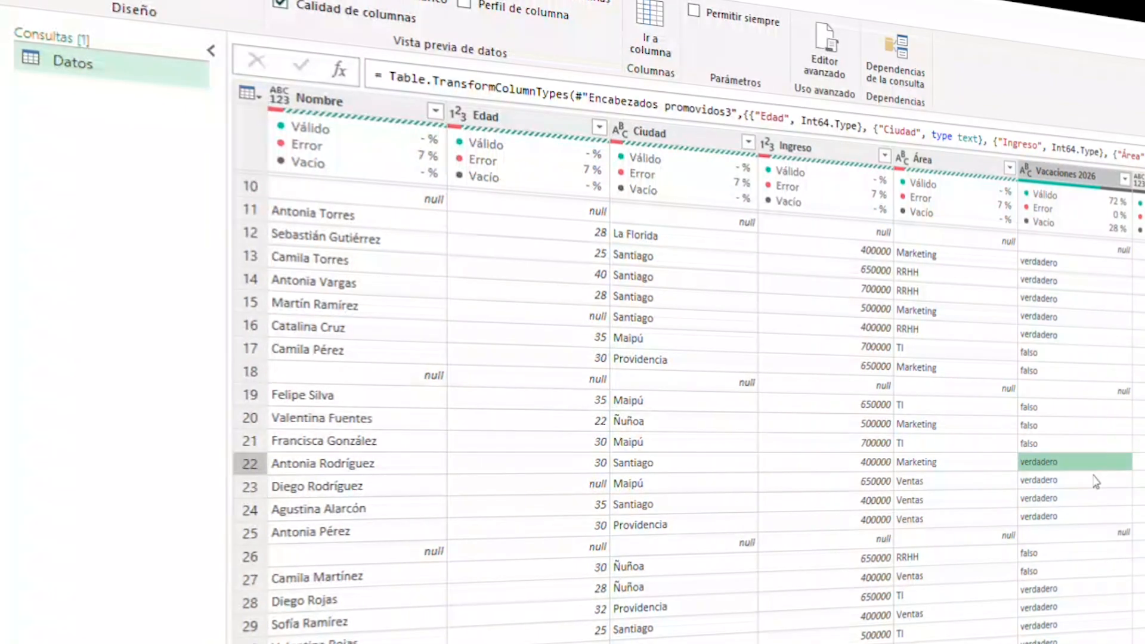
{"action": "key", "text": "Down"}
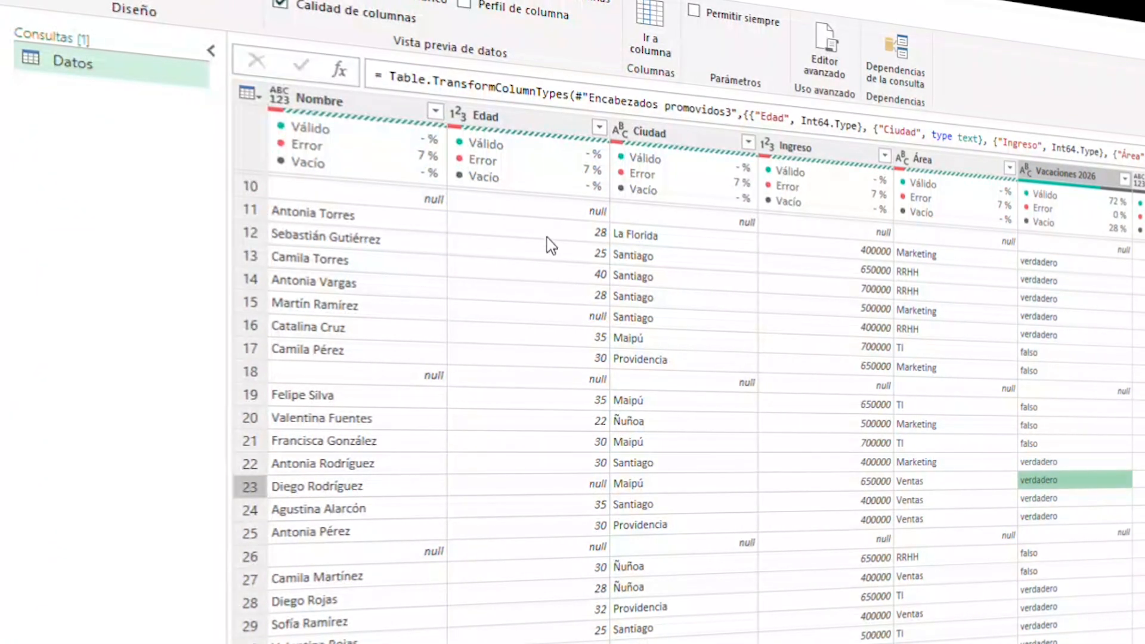
Step: Compare the single null cells of the Edad column in rows 15 and 23 with the names in those rows
{"action": "left_click", "coordinate": [546, 128]}
{"action": "scroll", "coordinate": [547, 127], "scroll_direction": "up", "scroll_amount": 2}
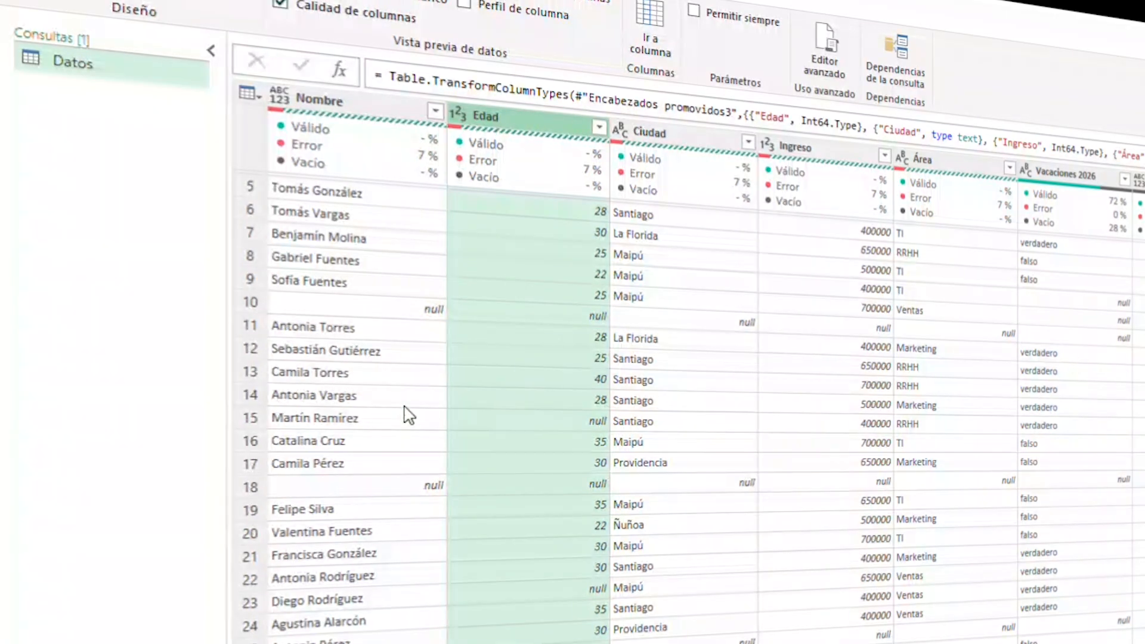
{"action": "left_click", "coordinate": [365, 425]}
{"action": "left_click", "coordinate": [538, 426]}
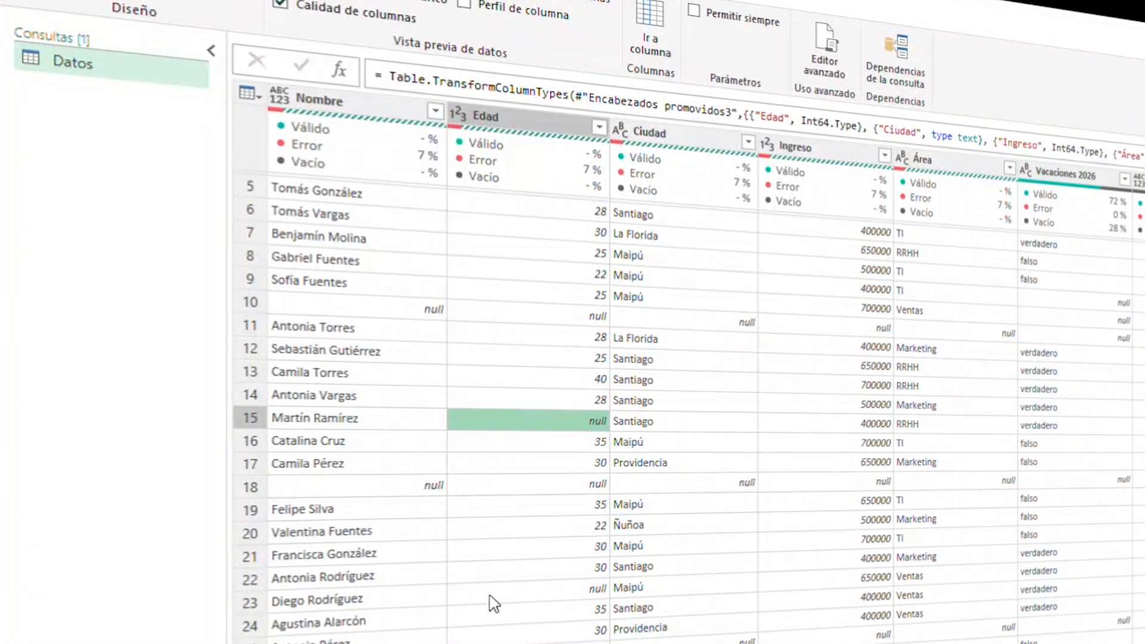
{"action": "left_click", "coordinate": [564, 588]}
{"action": "left_click", "coordinate": [377, 600]}
{"action": "left_click", "coordinate": [550, 596]}
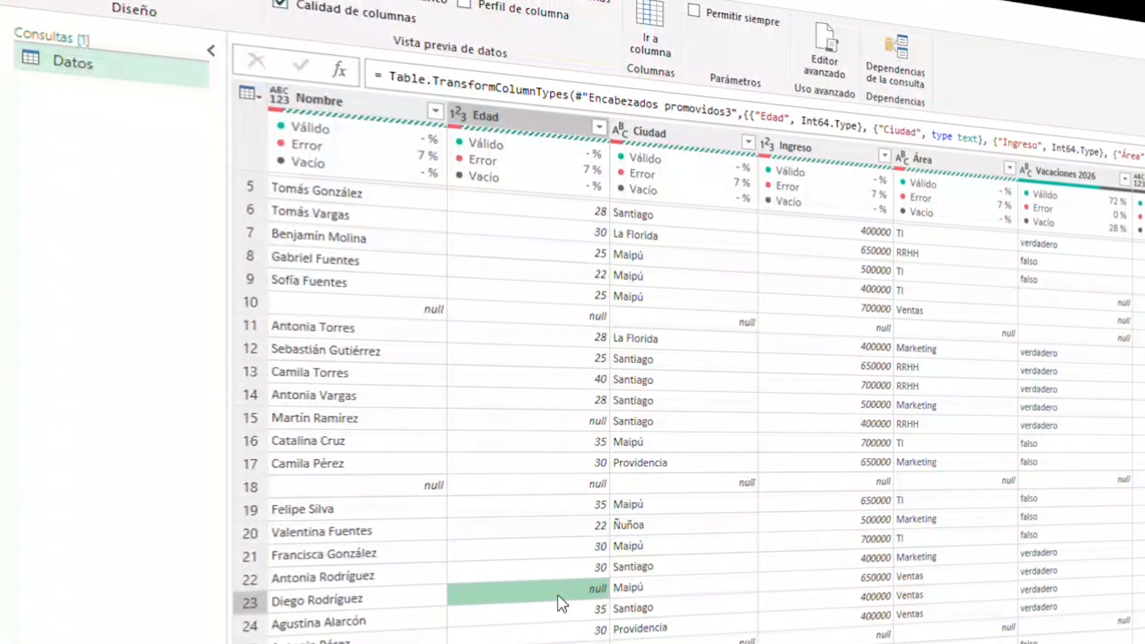
{"action": "left_click", "coordinate": [555, 425]}
{"action": "key", "text": "Left"}
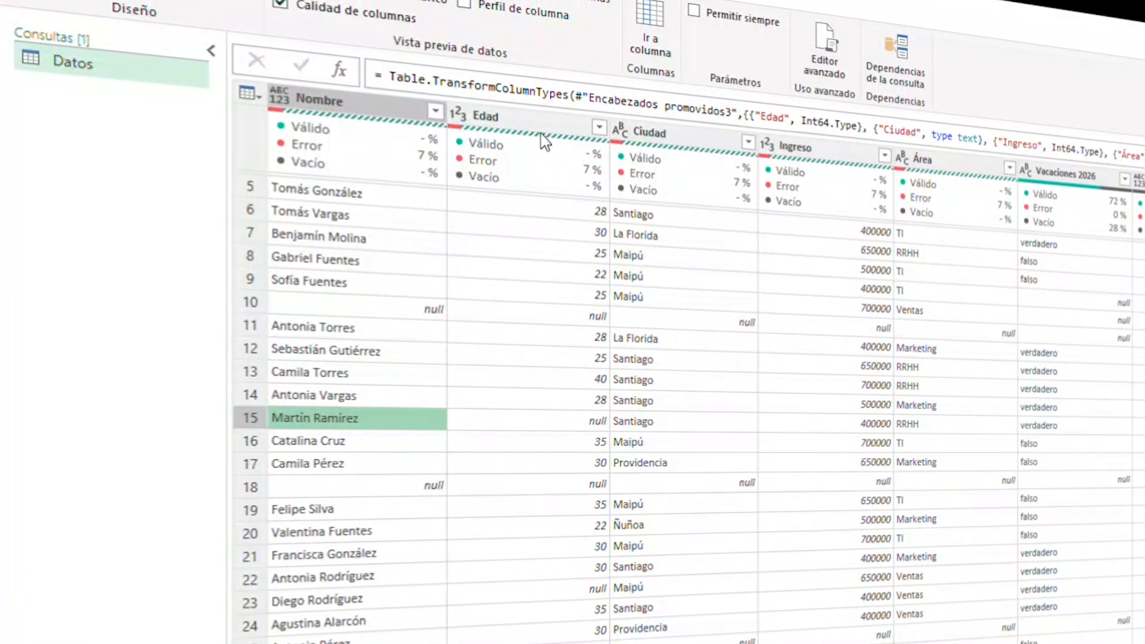
Step: Try removing the rows with empty Edad values, and delete the resulting filter step from the query
{"action": "left_click", "coordinate": [516, 176]}
{"action": "right_click", "coordinate": [519, 164]}
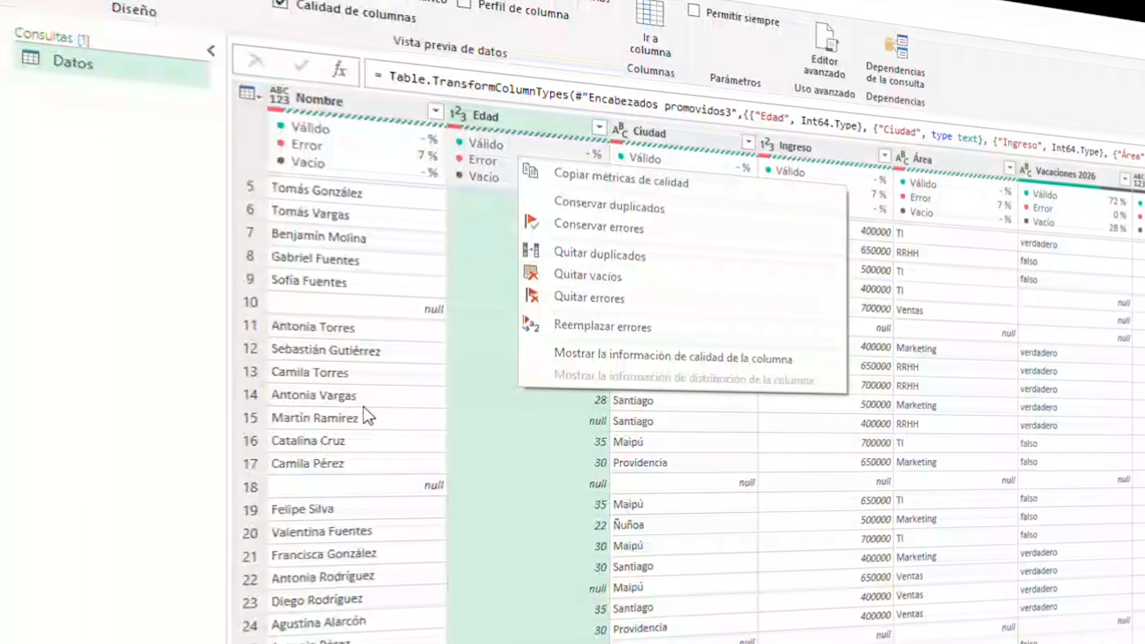
{"action": "left_click", "coordinate": [642, 278]}
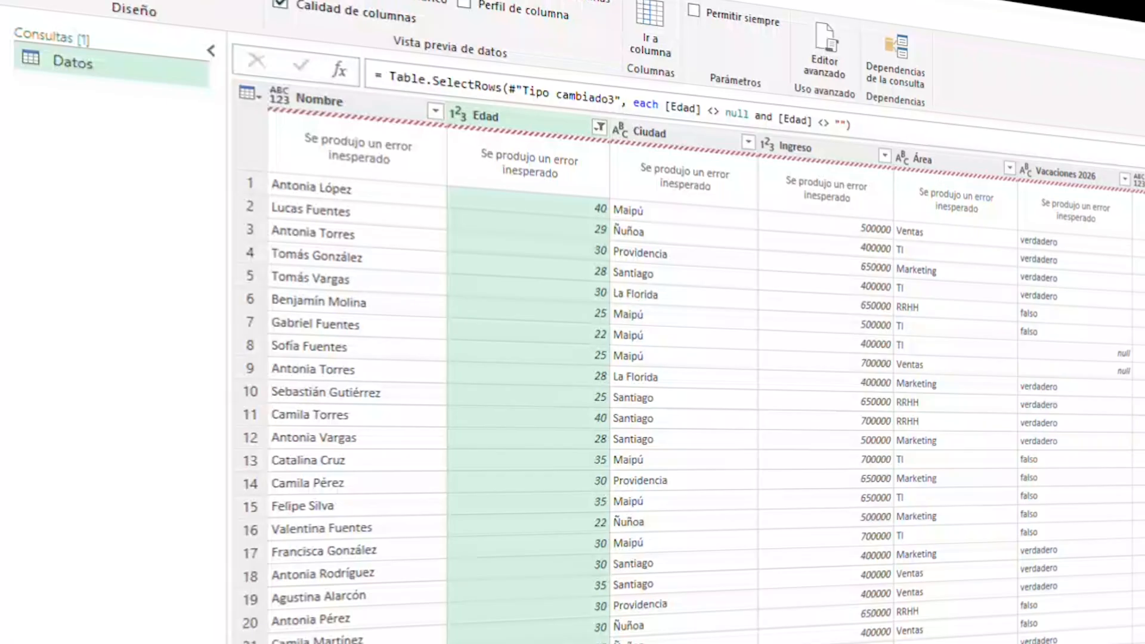
{"action": "key", "text": "Delete"}
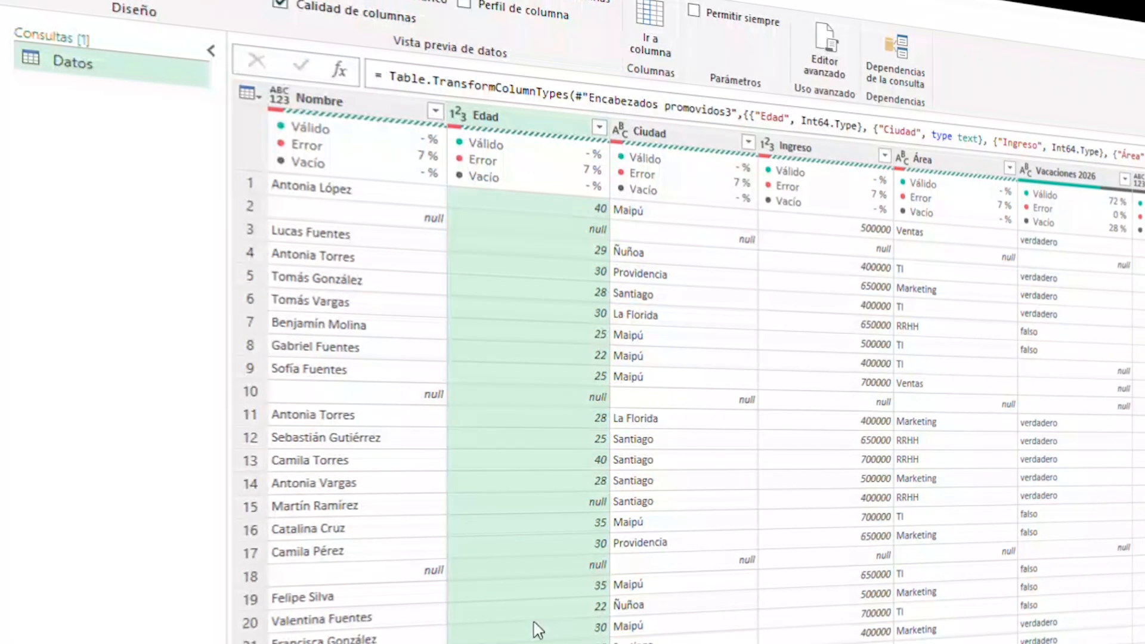
Step: Check the missing Edad value in row 15 and look through the Datos preview to its last rows
{"action": "left_click", "coordinate": [559, 508]}
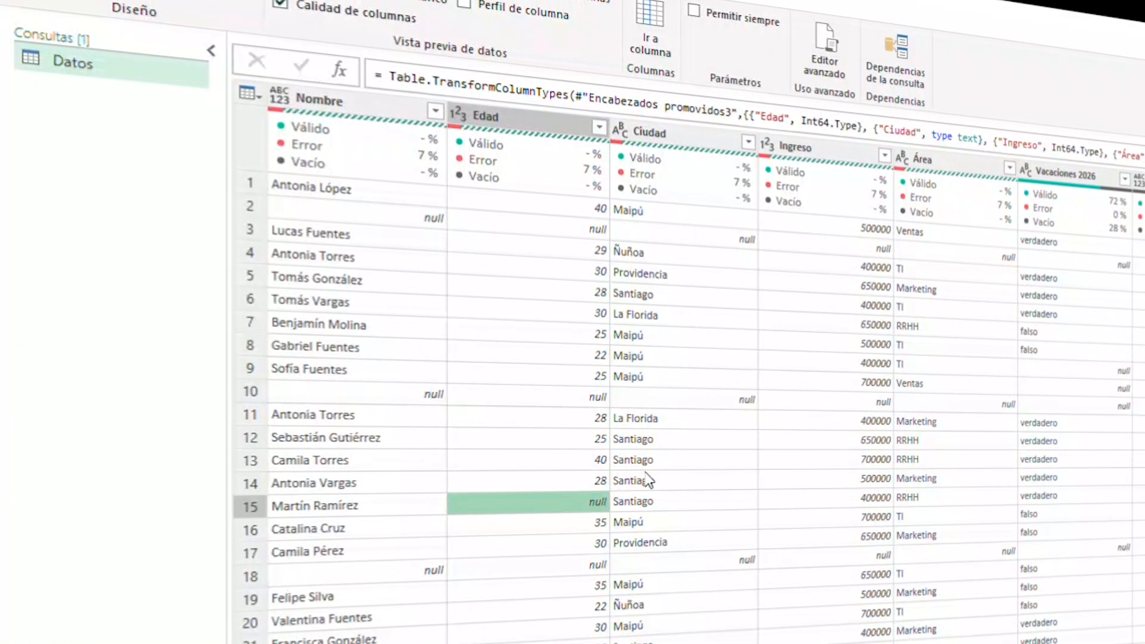
{"action": "scroll", "coordinate": [549, 436], "scroll_direction": "down", "scroll_amount": 2}
{"action": "scroll", "coordinate": [555, 438], "scroll_direction": "up", "scroll_amount": 2}
{"action": "scroll", "coordinate": [560, 440], "scroll_direction": "down", "scroll_amount": 6}
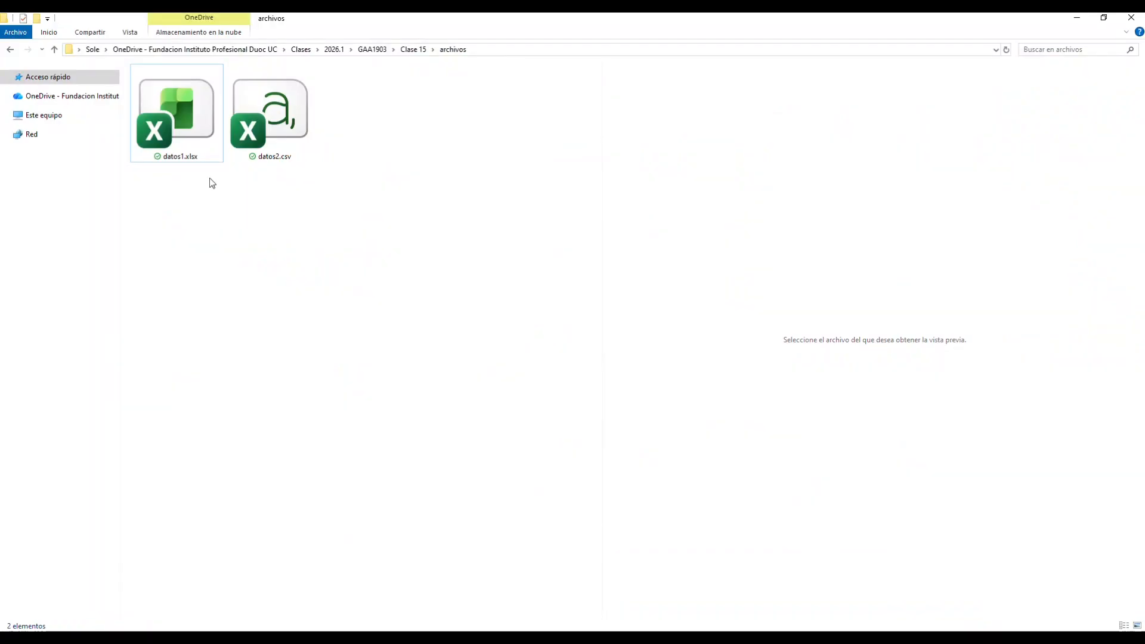
Step: Switch to File Explorer, preview the final rows of datos1.xlsx, and return to Power Query Editor
{"action": "left_click", "coordinate": [181, 113]}
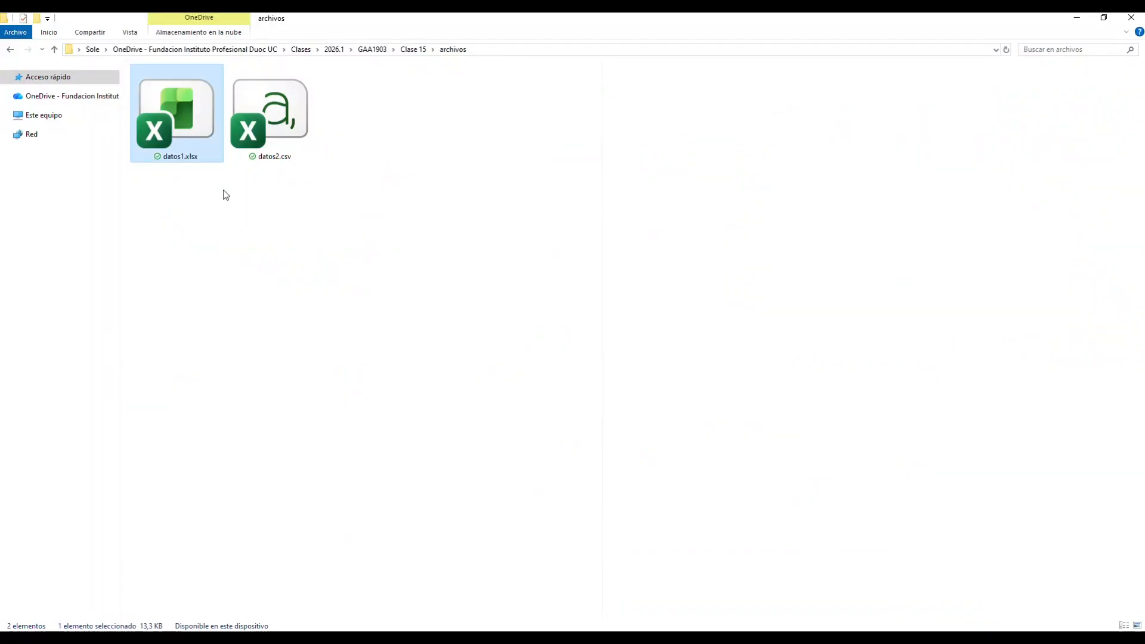
{"action": "scroll", "coordinate": [734, 440], "scroll_direction": "down", "scroll_amount": 1}
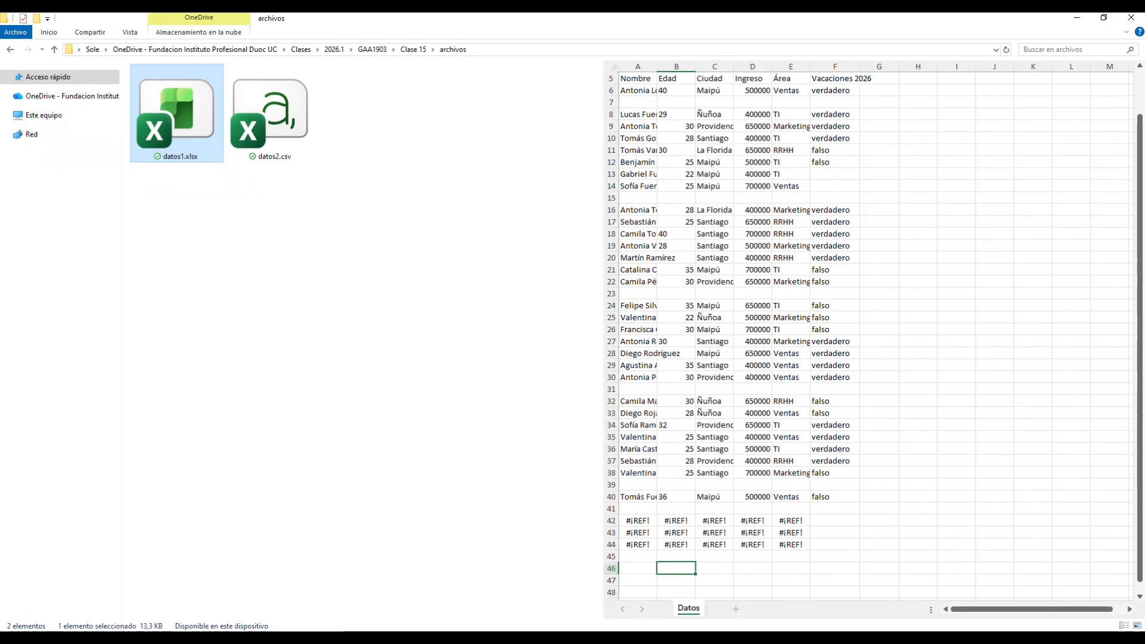
{"action": "left_click", "coordinate": [305, 638]}
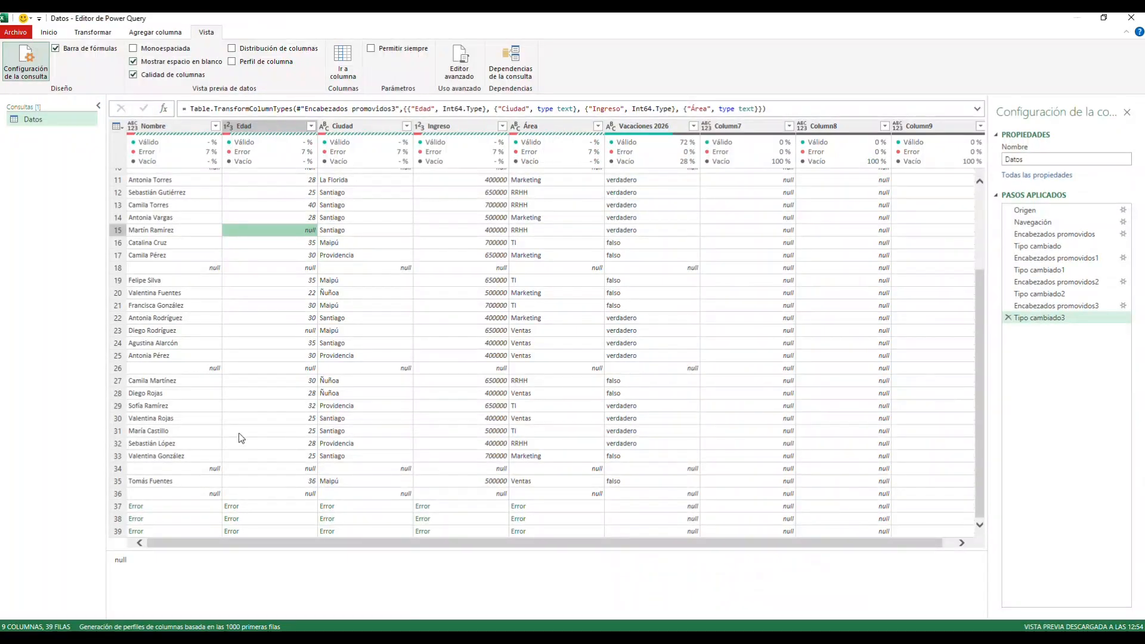
Step: Examine the error rows 37 to 39 at the end of the Datos table against the rows above them
{"action": "scroll", "coordinate": [301, 442], "scroll_direction": "up", "scroll_amount": 3}
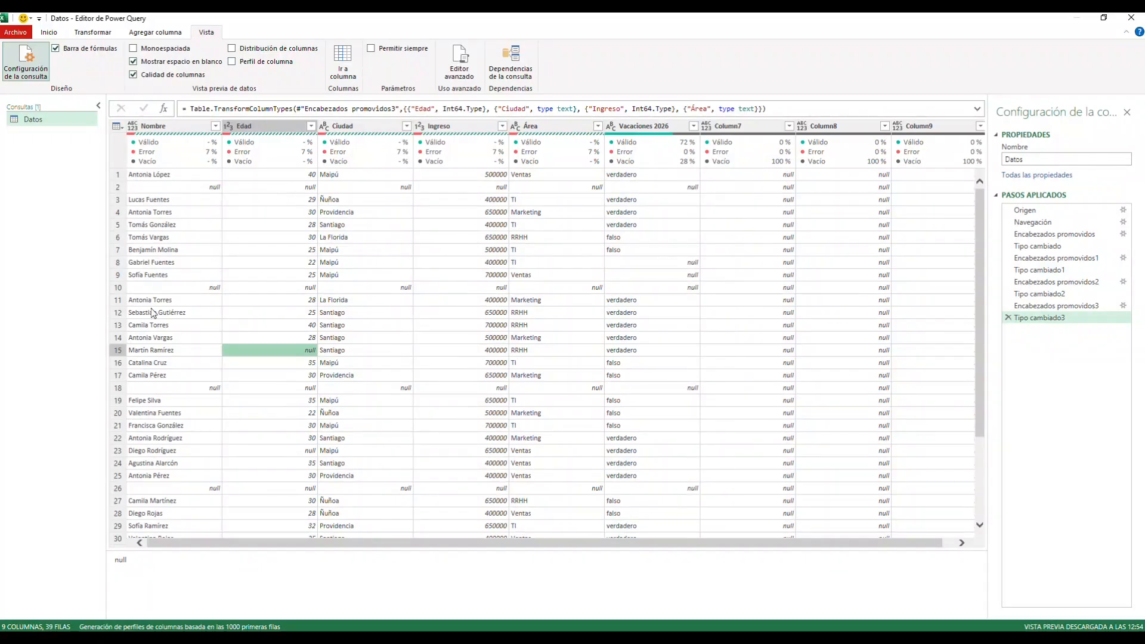
{"action": "scroll", "coordinate": [267, 281], "scroll_direction": "down", "scroll_amount": 3}
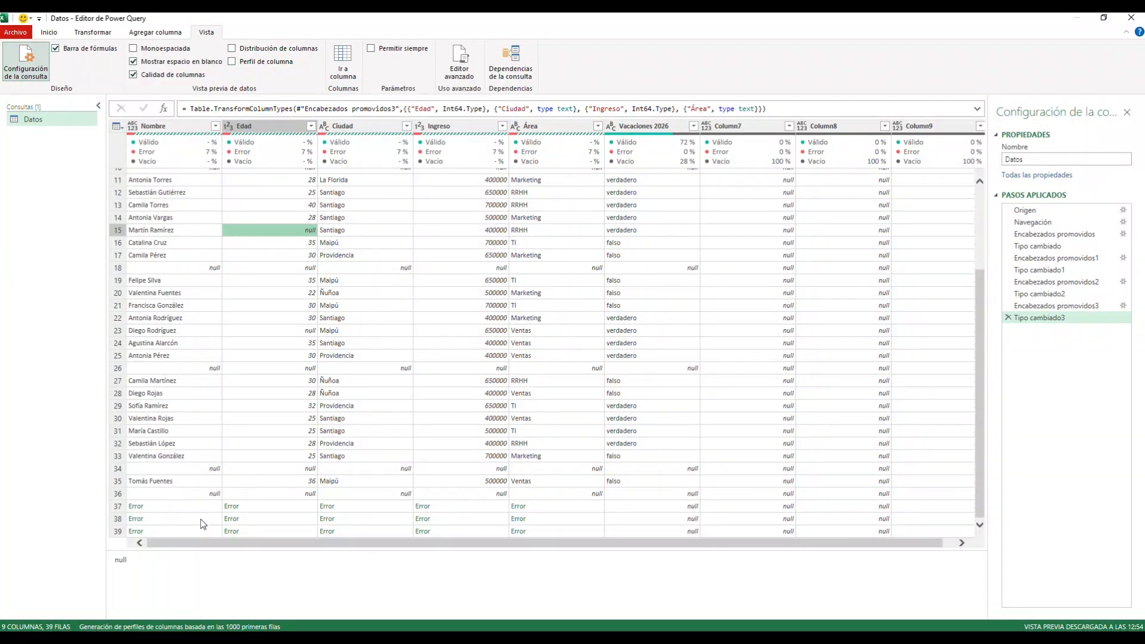
{"action": "left_click", "coordinate": [116, 508]}
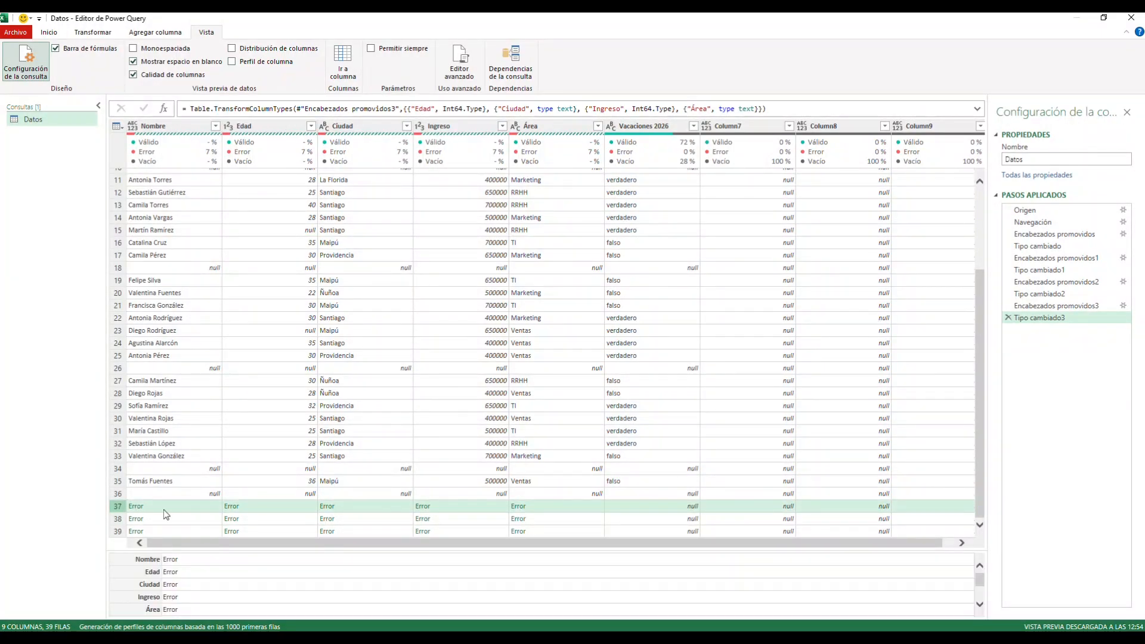
{"action": "left_click", "coordinate": [114, 521]}
{"action": "left_click", "coordinate": [118, 533]}
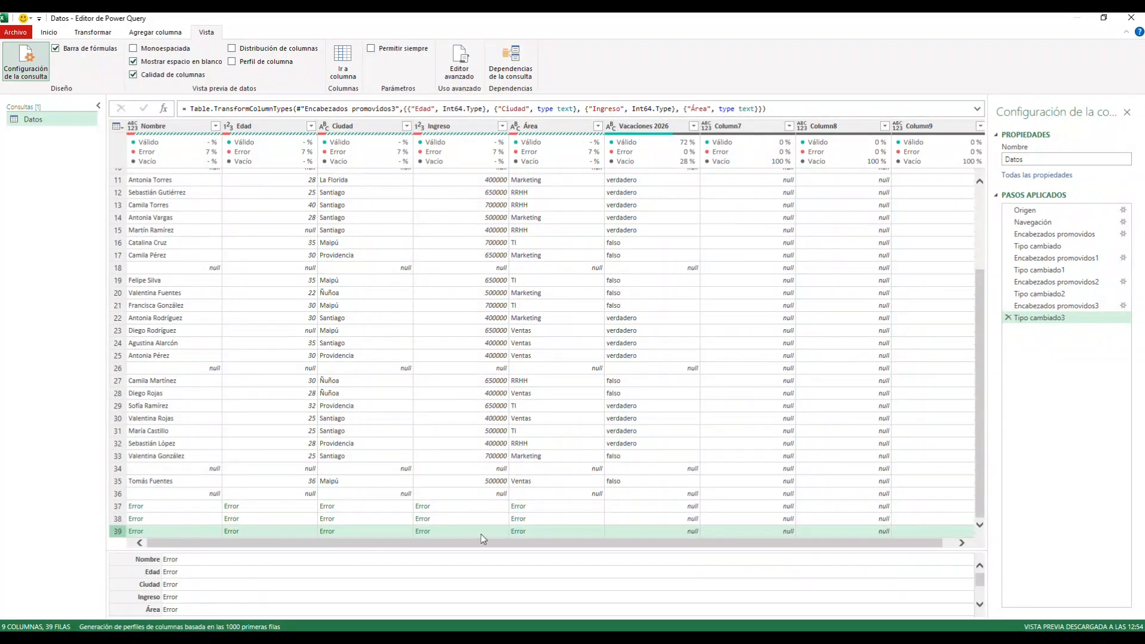
{"action": "left_click_drag", "start_coordinate": [626, 543], "coordinate": [402, 560]}
{"action": "scroll", "coordinate": [192, 203], "scroll_direction": "up", "scroll_amount": 3}
{"action": "scroll", "coordinate": [190, 170], "scroll_direction": "down", "scroll_amount": 3}
Step: Remove the rows containing errors in the Nombre column of the Datos query
{"action": "right_click", "coordinate": [166, 152]}
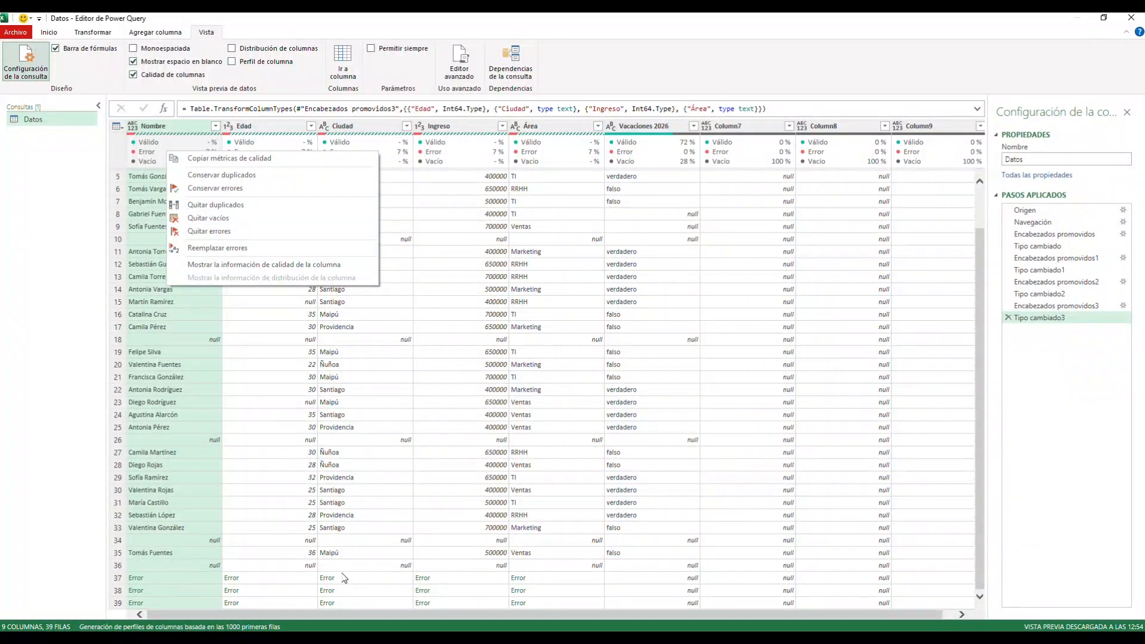
{"action": "left_click", "coordinate": [217, 233]}
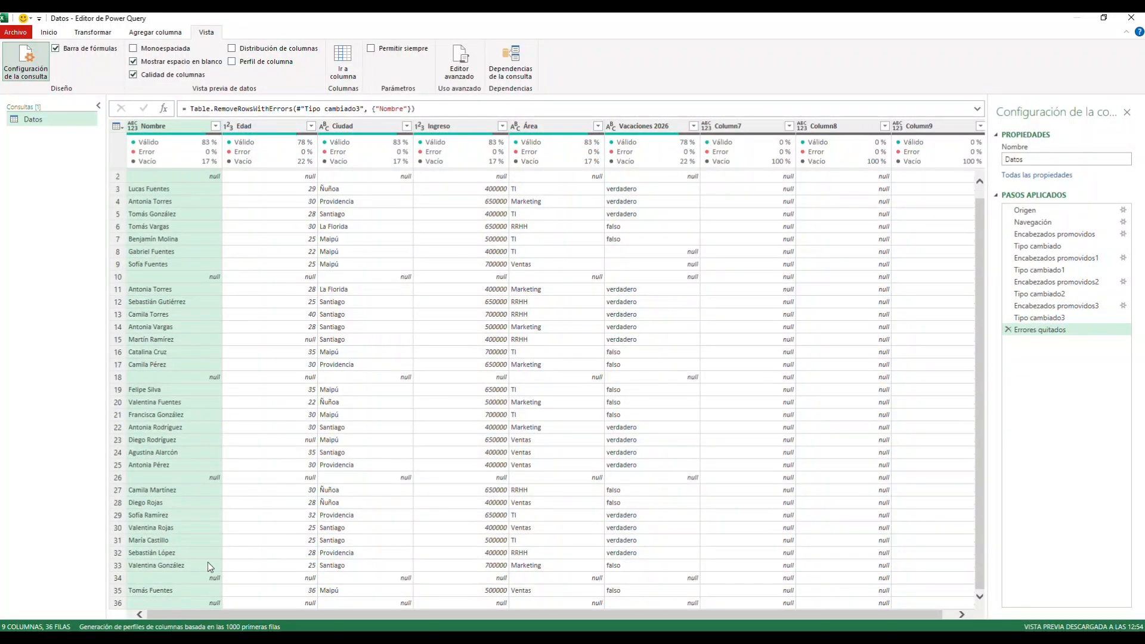
{"action": "scroll", "coordinate": [208, 519], "scroll_direction": "up", "scroll_amount": 1}
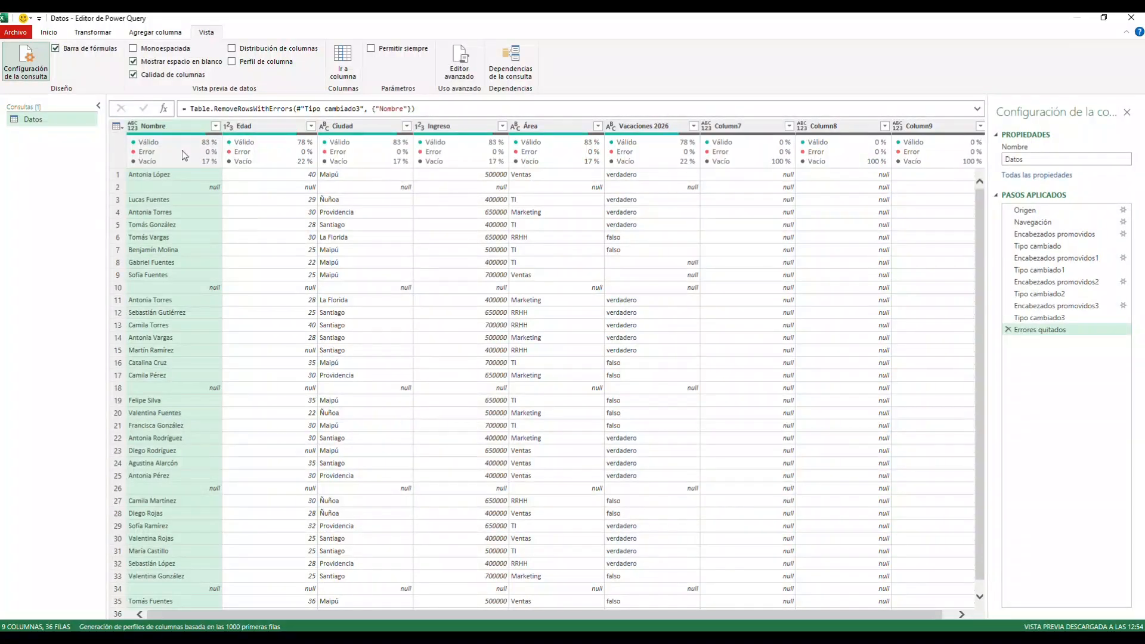
Step: Compare the quality percentages of the Nombre and Edad columns, and remove the rows with an empty Nombre value
{"action": "mouse_move", "coordinate": [483, 157]}
{"action": "mouse_move", "coordinate": [198, 152]}
{"action": "left_click", "coordinate": [270, 153]}
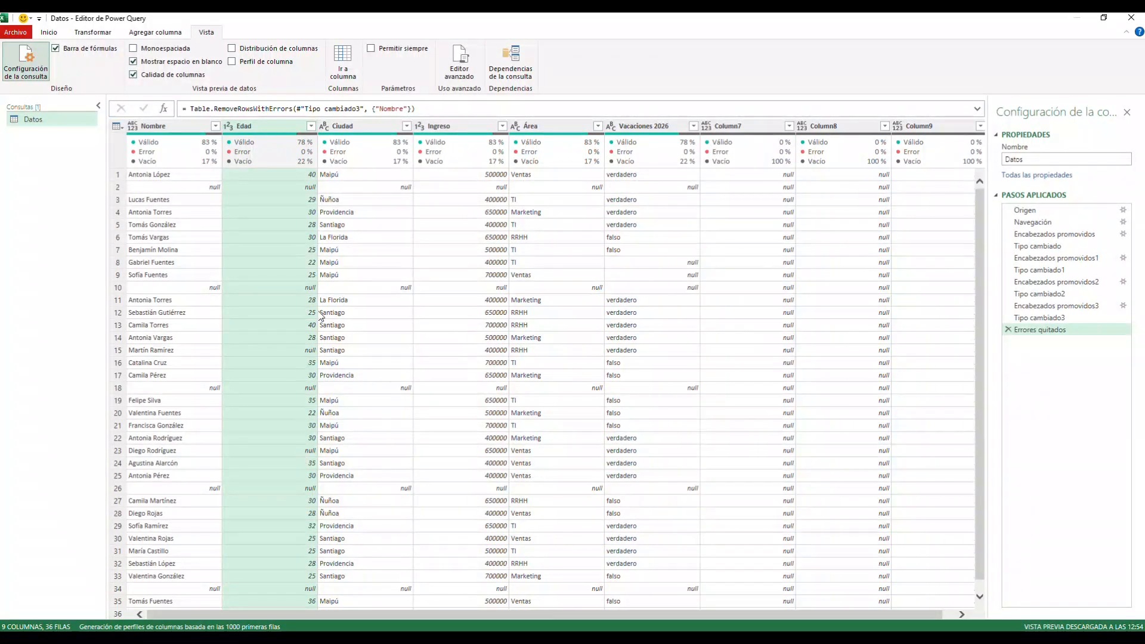
{"action": "left_click", "coordinate": [188, 155]}
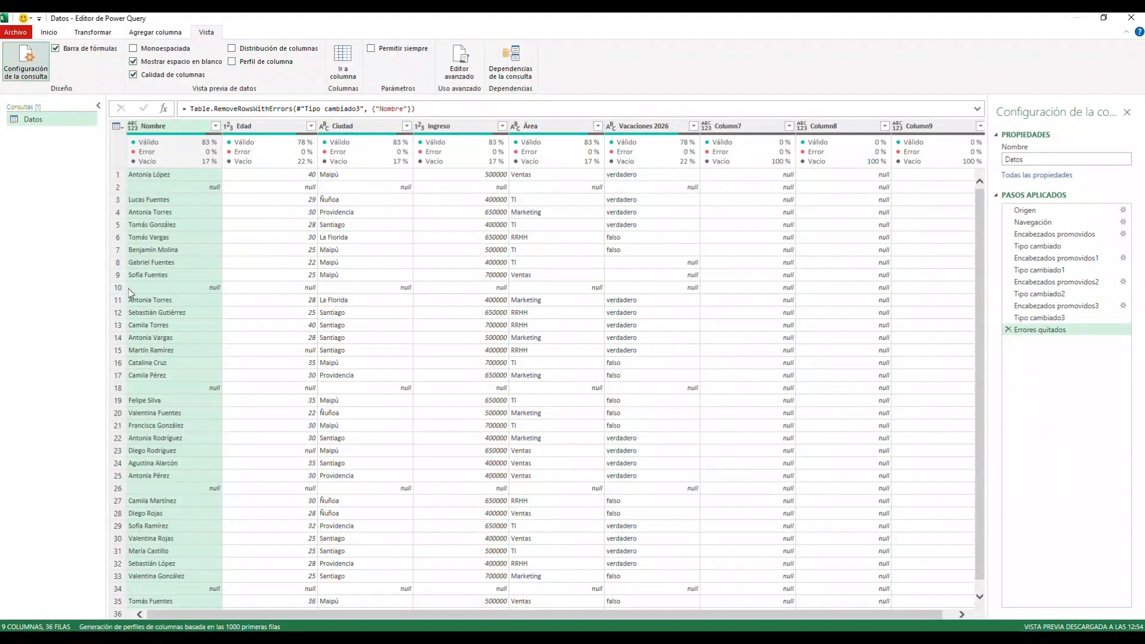
{"action": "scroll", "coordinate": [242, 549], "scroll_direction": "down", "scroll_amount": 1}
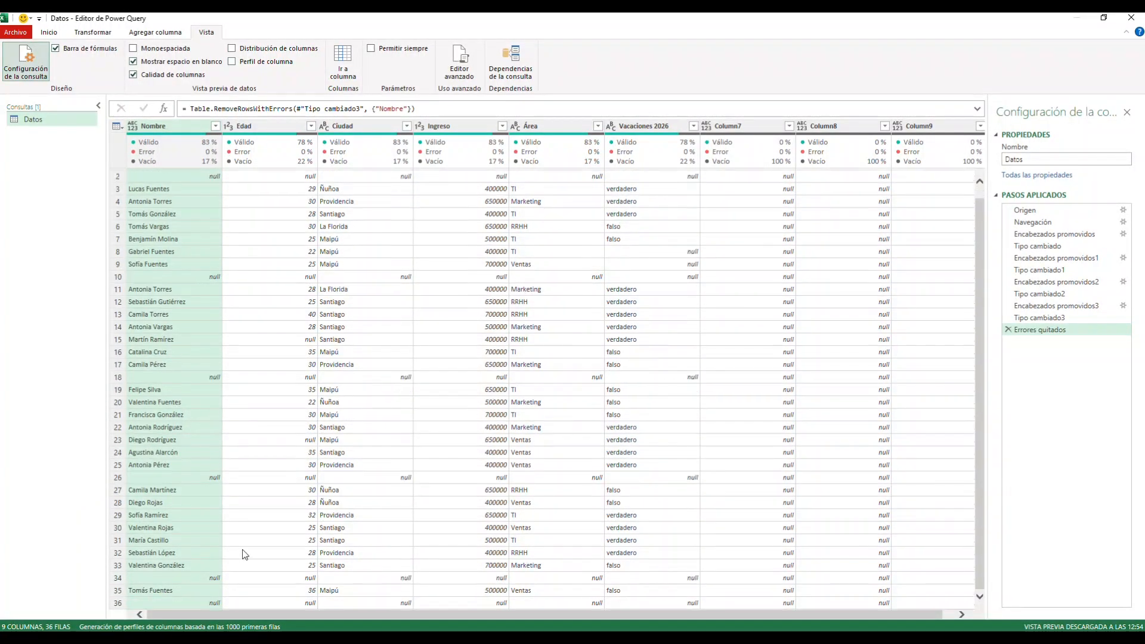
{"action": "scroll", "coordinate": [186, 436], "scroll_direction": "up", "scroll_amount": 1}
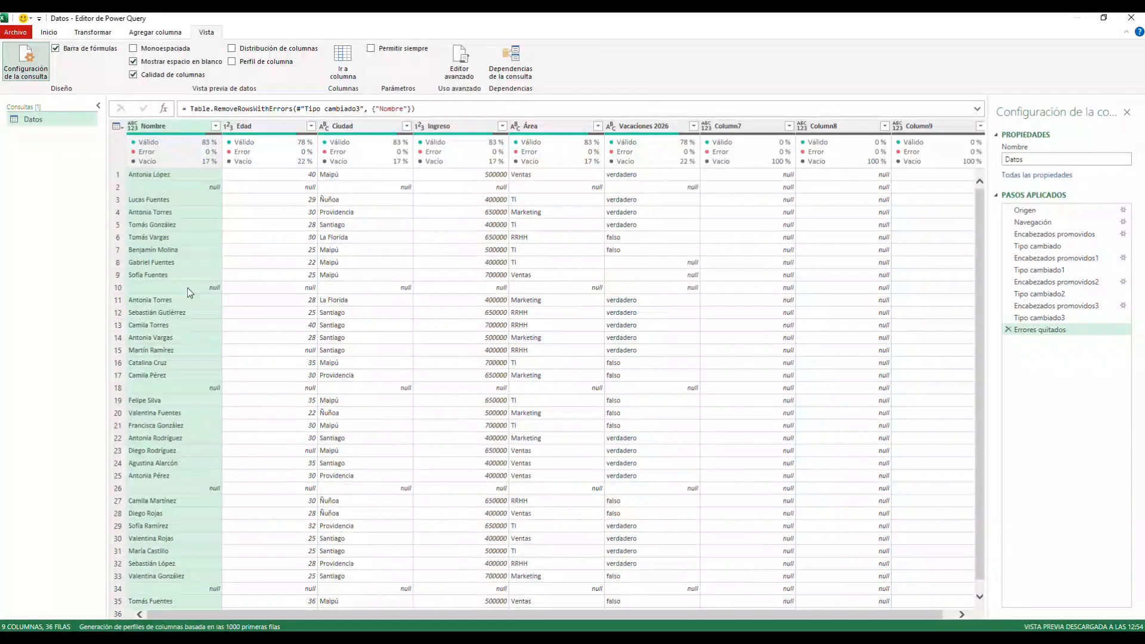
{"action": "right_click", "coordinate": [159, 150]}
{"action": "left_click", "coordinate": [219, 214]}
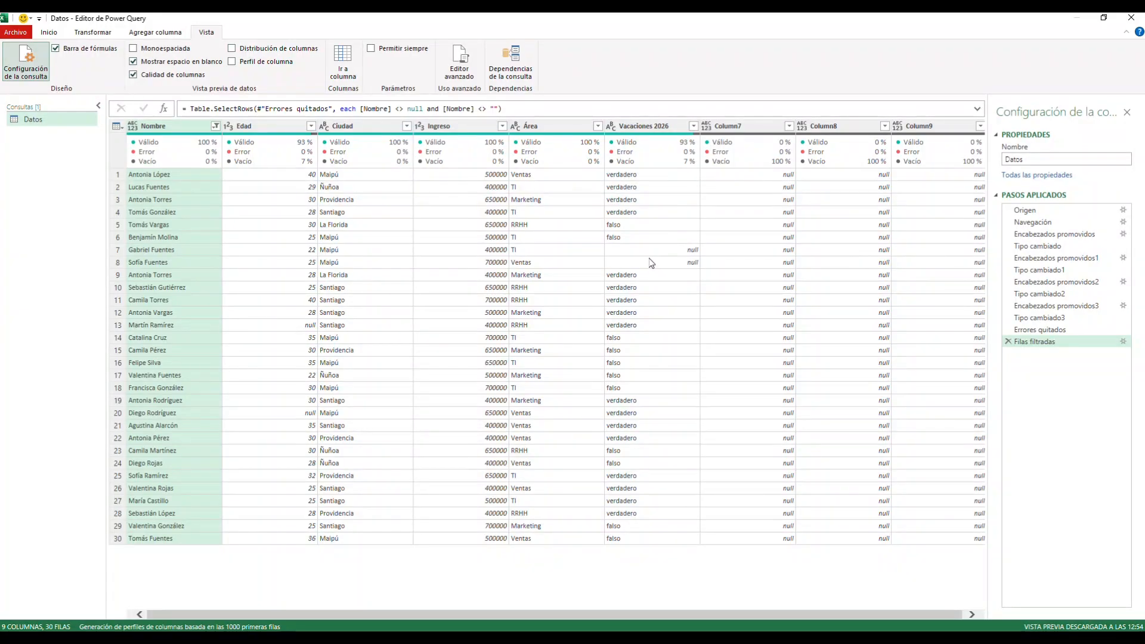
Step: Try removing the empty values from Column7 of the Datos query, and delete the filter step this adds
{"action": "left_click_drag", "start_coordinate": [679, 615], "coordinate": [822, 615]}
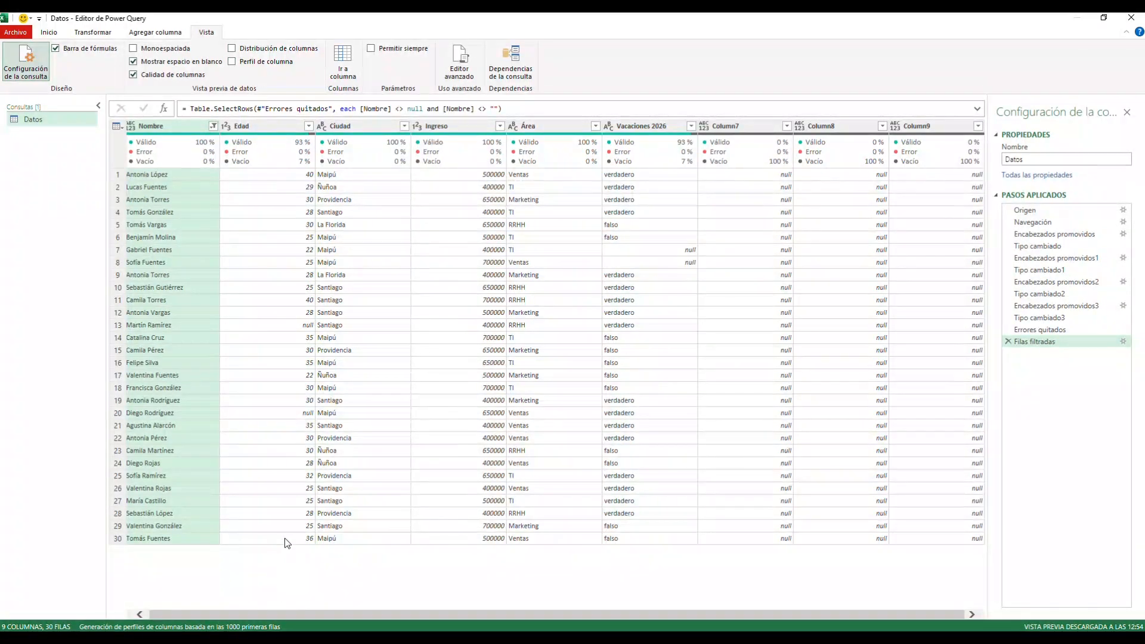
{"action": "right_click", "coordinate": [738, 149]}
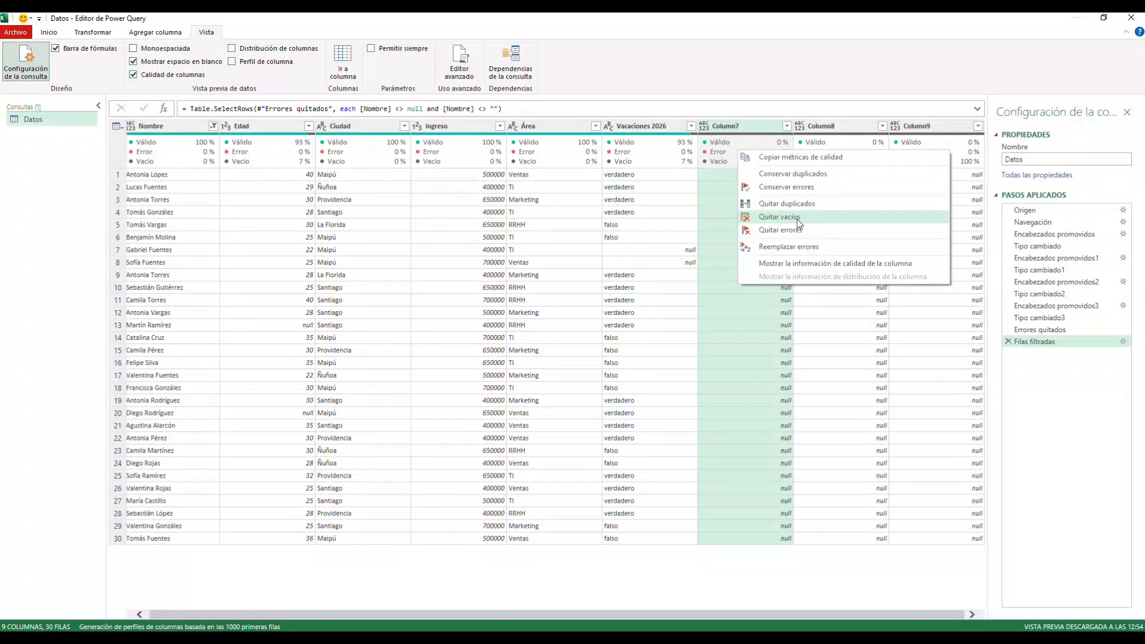
{"action": "key", "text": "Escape"}
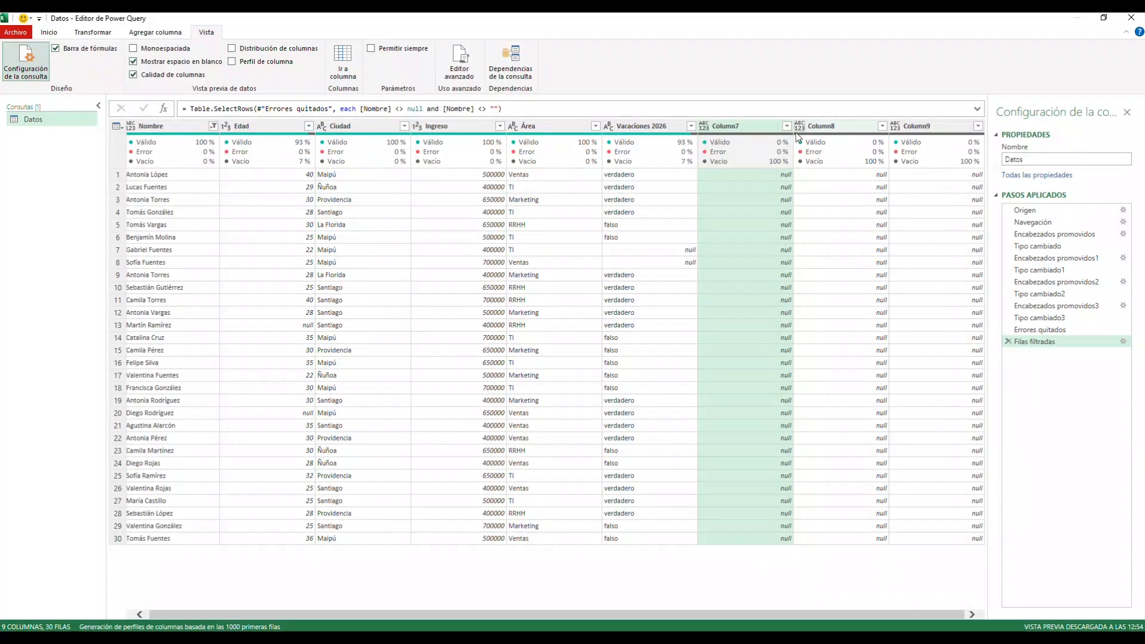
{"action": "mouse_move", "coordinate": [767, 167]}
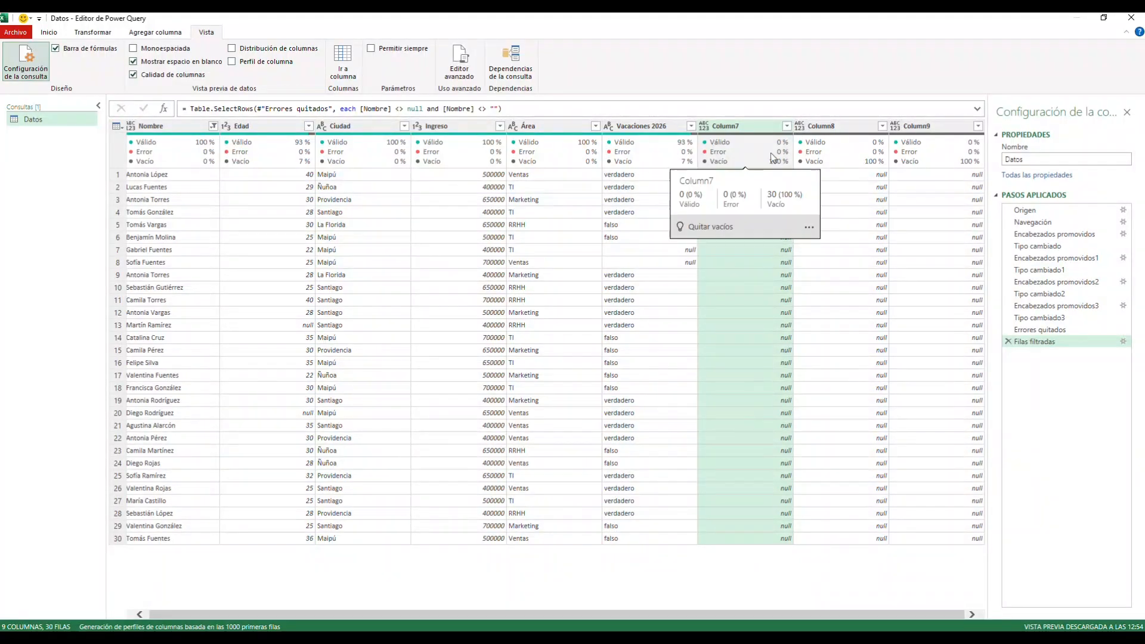
{"action": "right_click", "coordinate": [733, 160]}
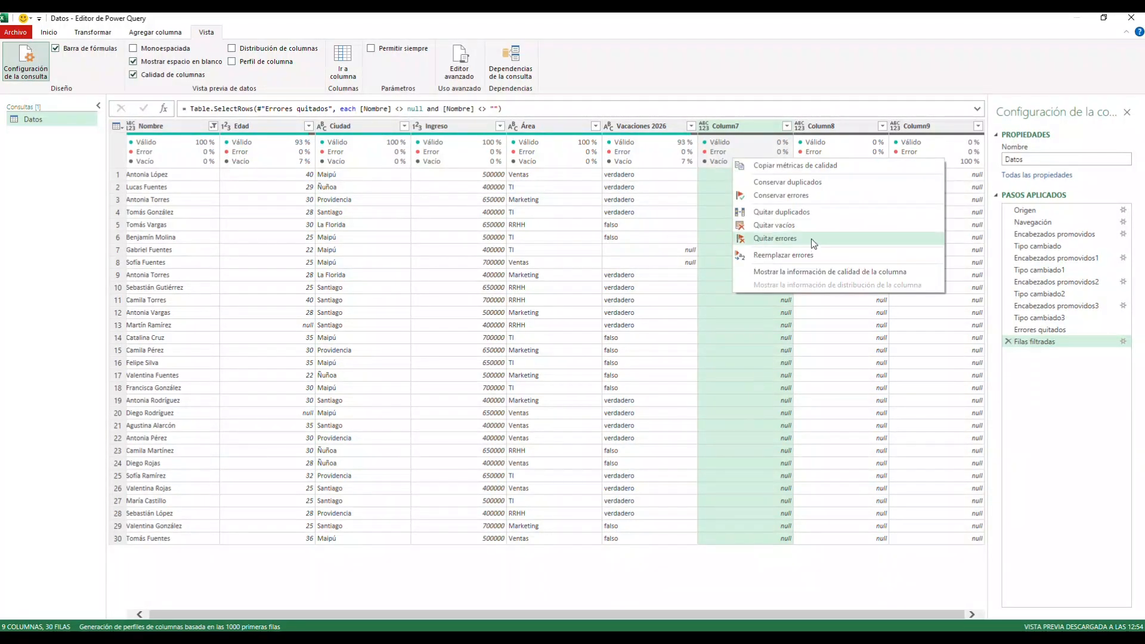
{"action": "left_click", "coordinate": [793, 224]}
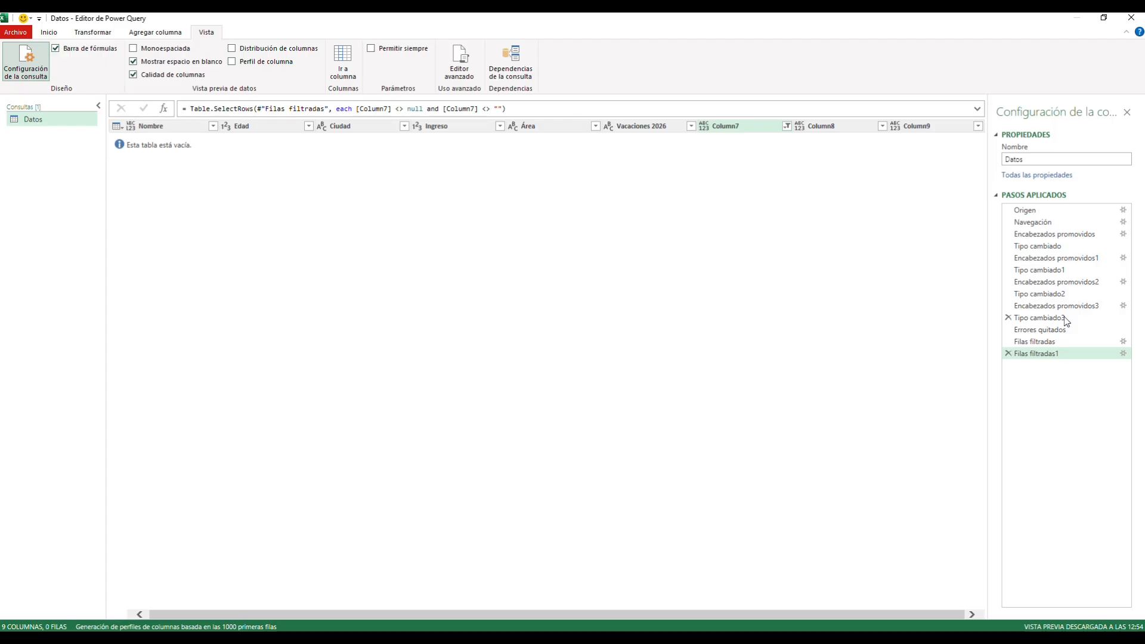
{"action": "left_click", "coordinate": [1008, 353]}
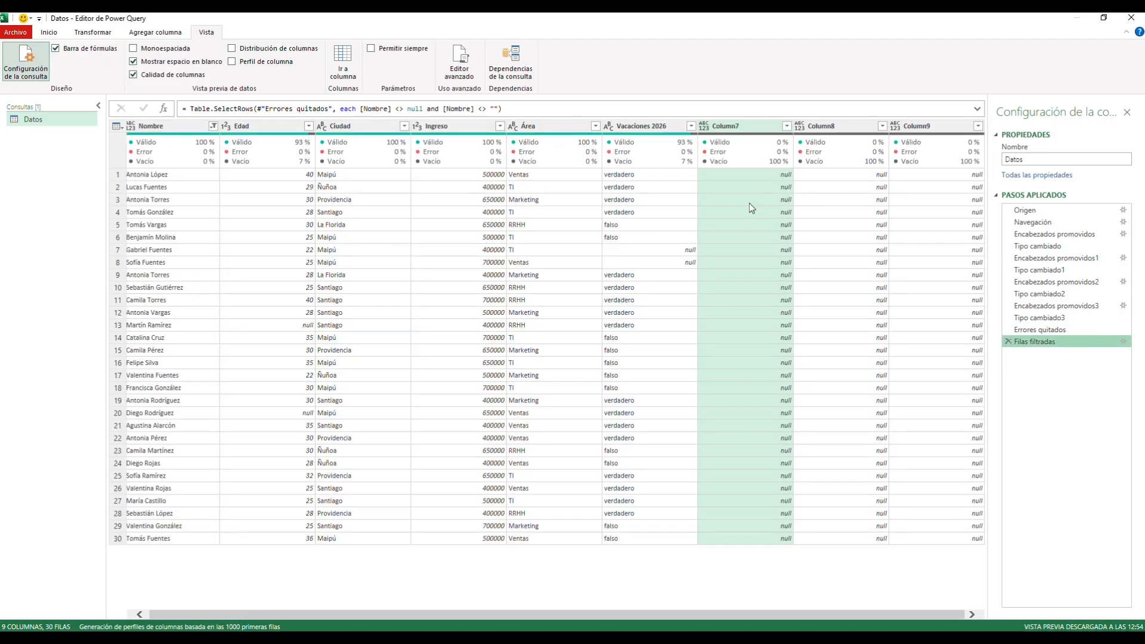
Step: Remove the empty columns Column7, Column8 and Column9 from the Datos query
{"action": "right_click", "coordinate": [745, 126]}
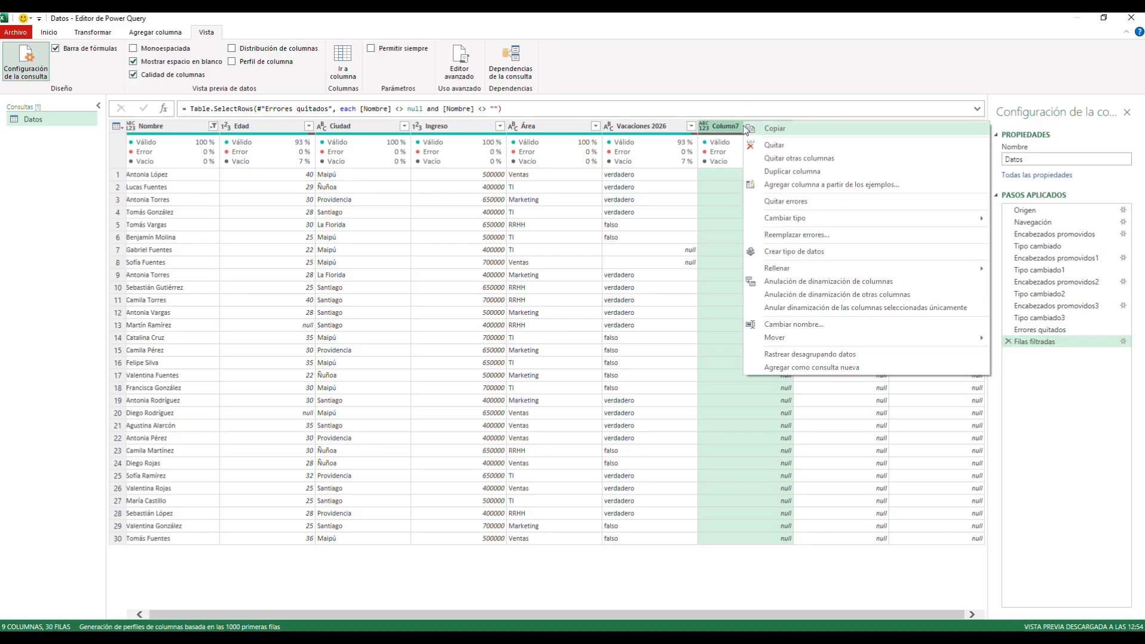
{"action": "left_click", "coordinate": [794, 145]}
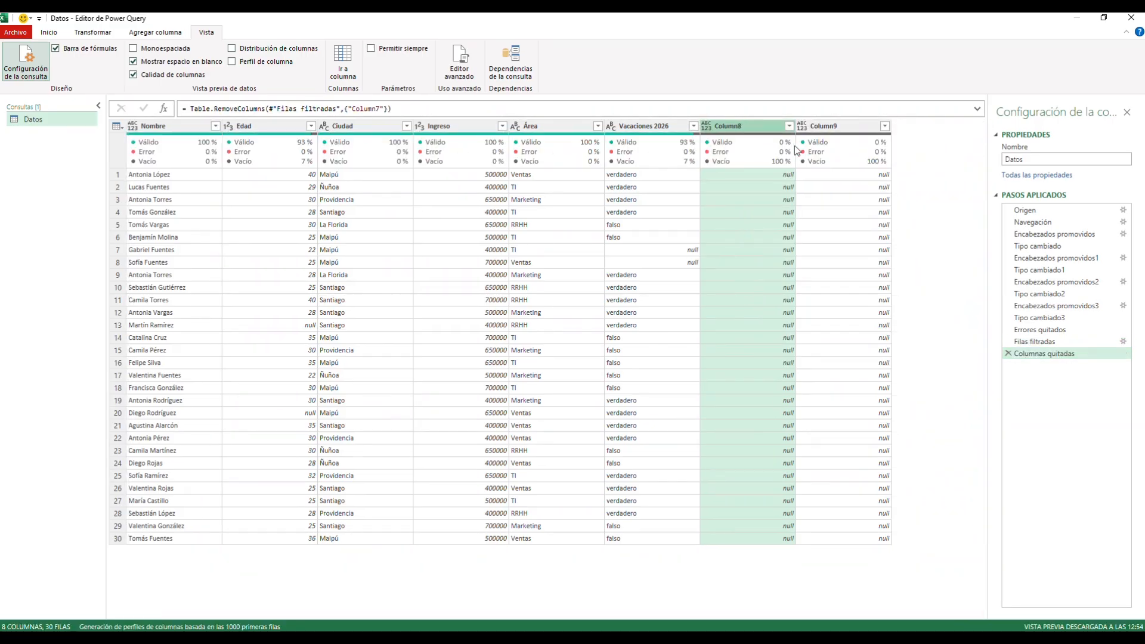
{"action": "left_click", "coordinate": [842, 126], "text": "ctrl"}
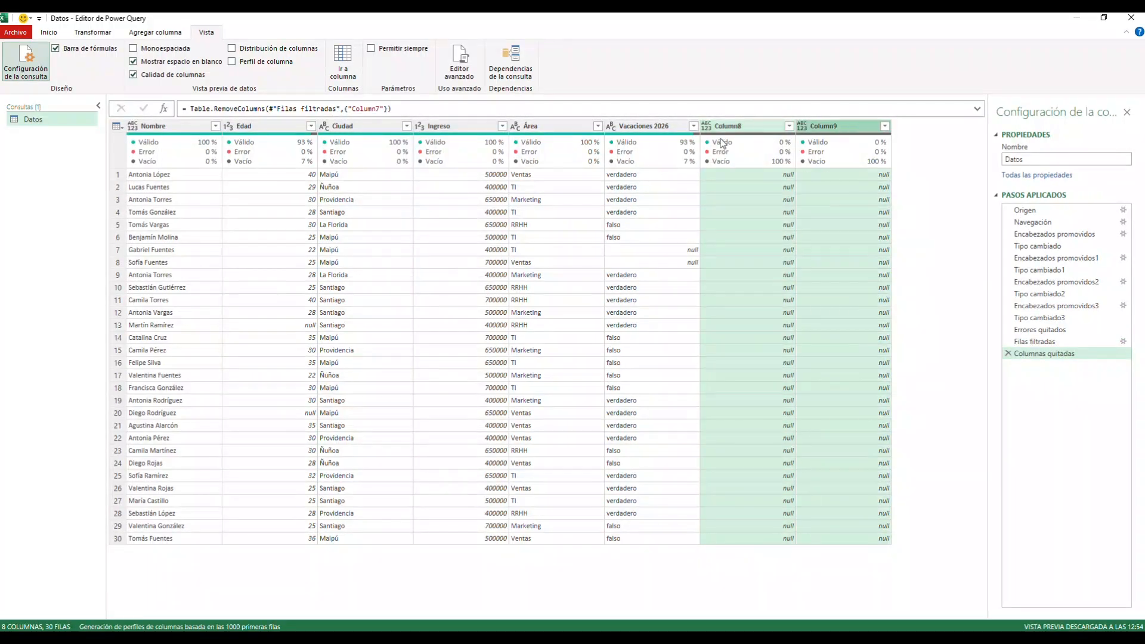
{"action": "right_click", "coordinate": [825, 123]}
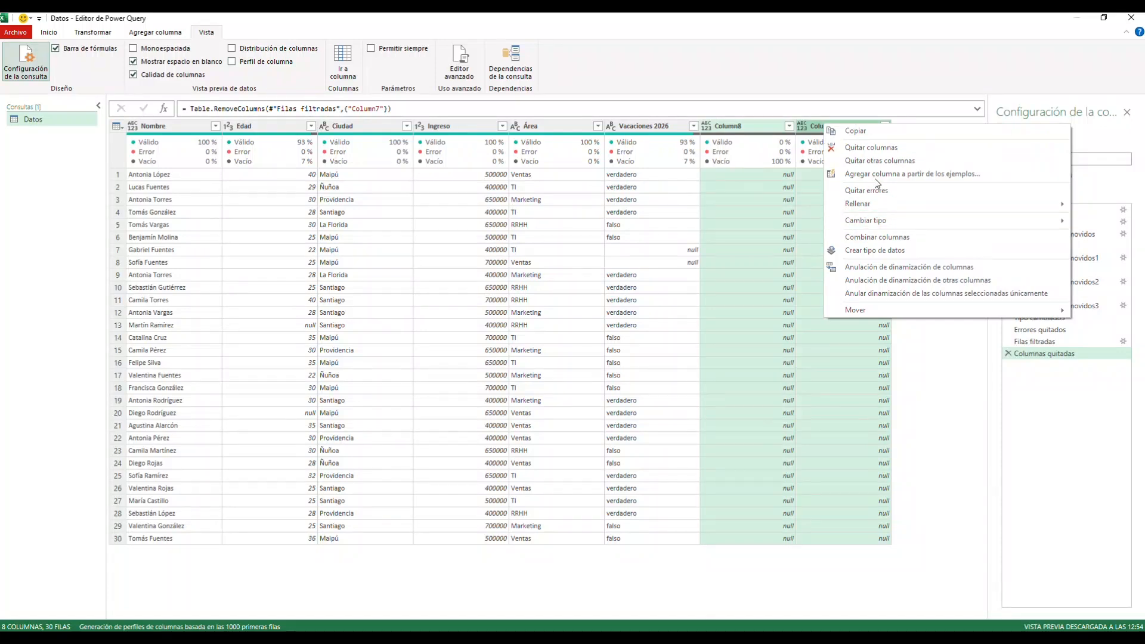
{"action": "left_click", "coordinate": [871, 147]}
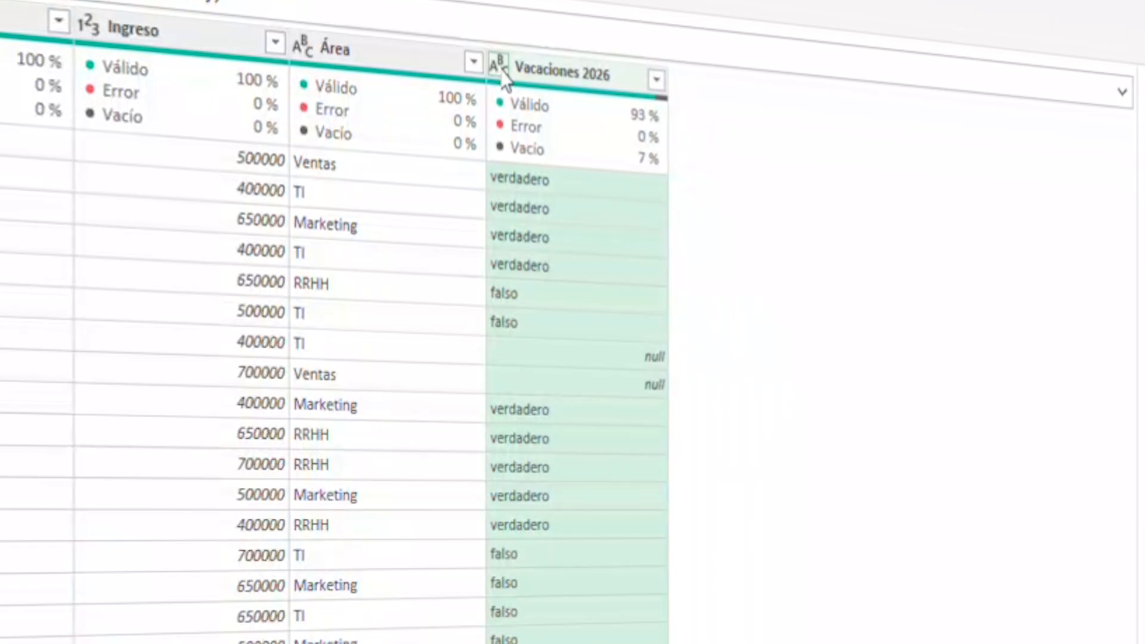
Step: Try changing the Vacaciones 2026 column's data type to Verdadero/Falso, and delete that type change
{"action": "left_click", "coordinate": [503, 70]}
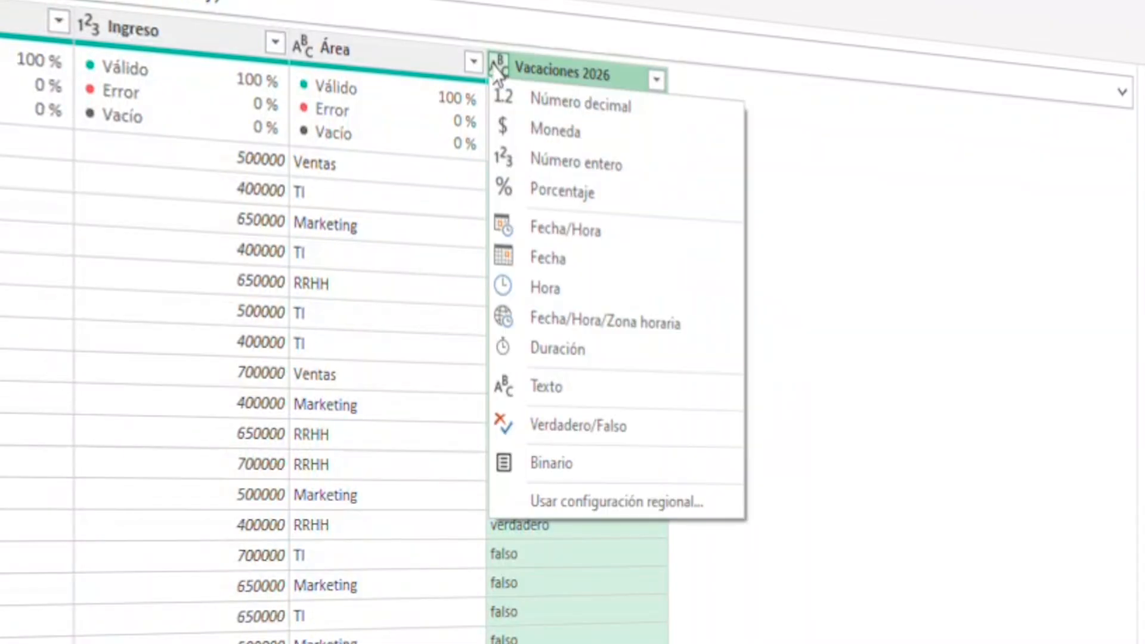
{"action": "left_click", "coordinate": [582, 438]}
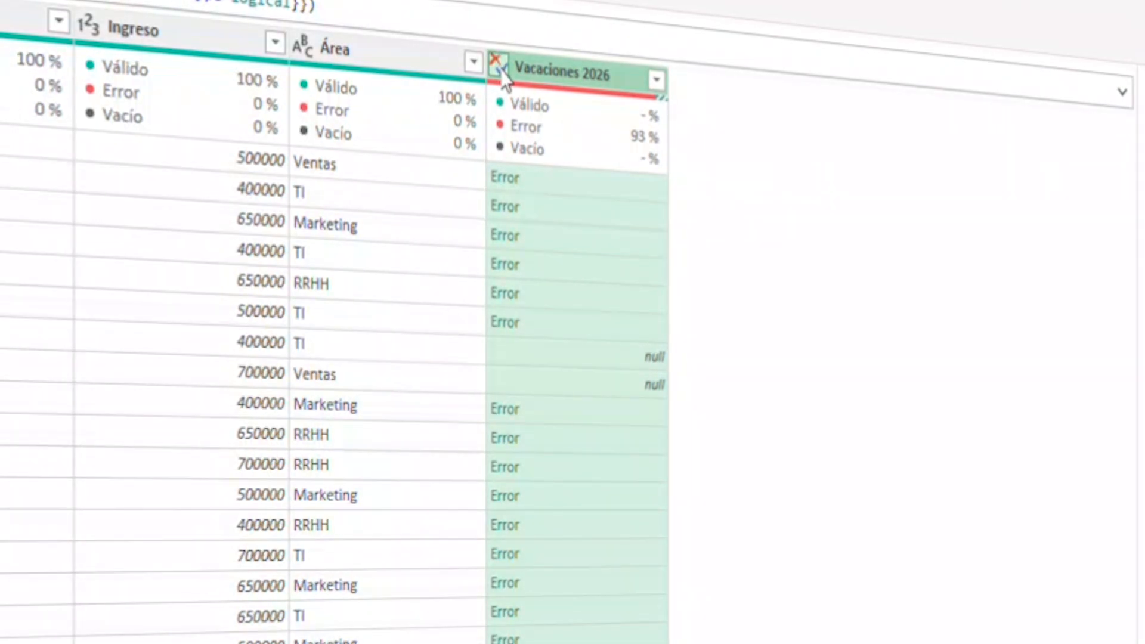
{"action": "key", "text": "Delete"}
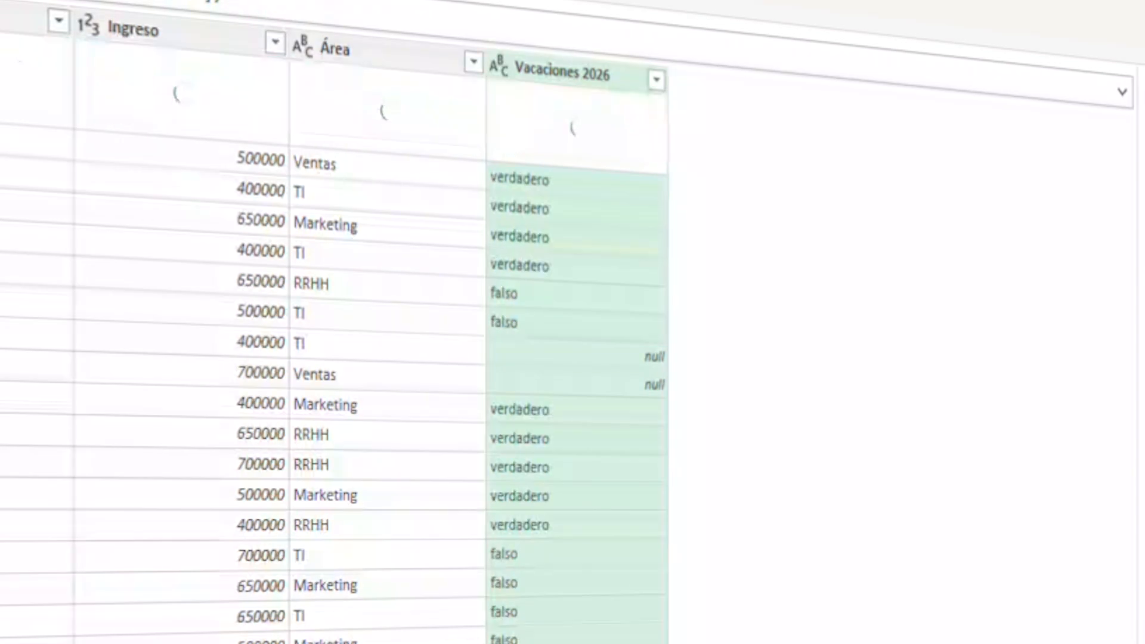
{"action": "left_click", "coordinate": [496, 84]}
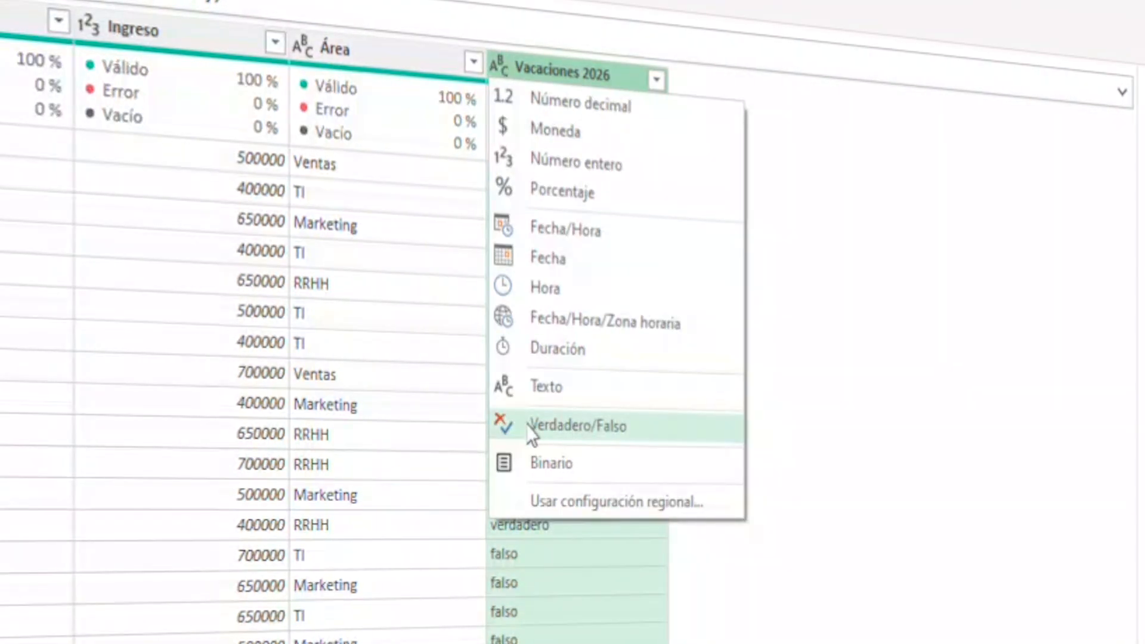
{"action": "left_click", "coordinate": [915, 513]}
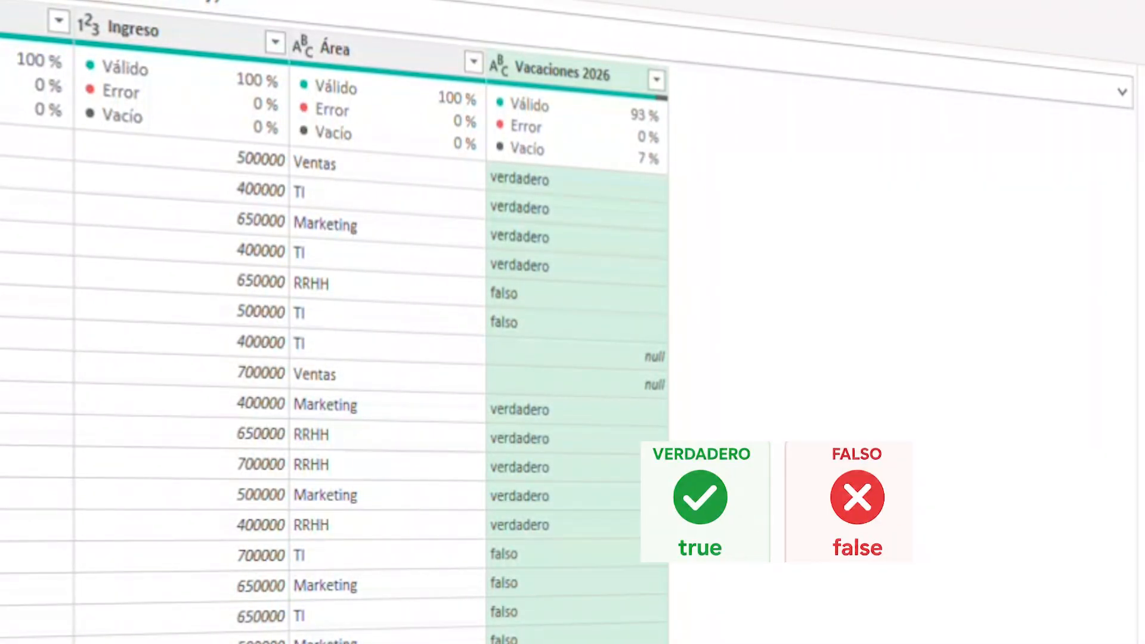
Step: Replace the value verdadero with true in the Vacaciones 2026 column
{"action": "right_click", "coordinate": [518, 181]}
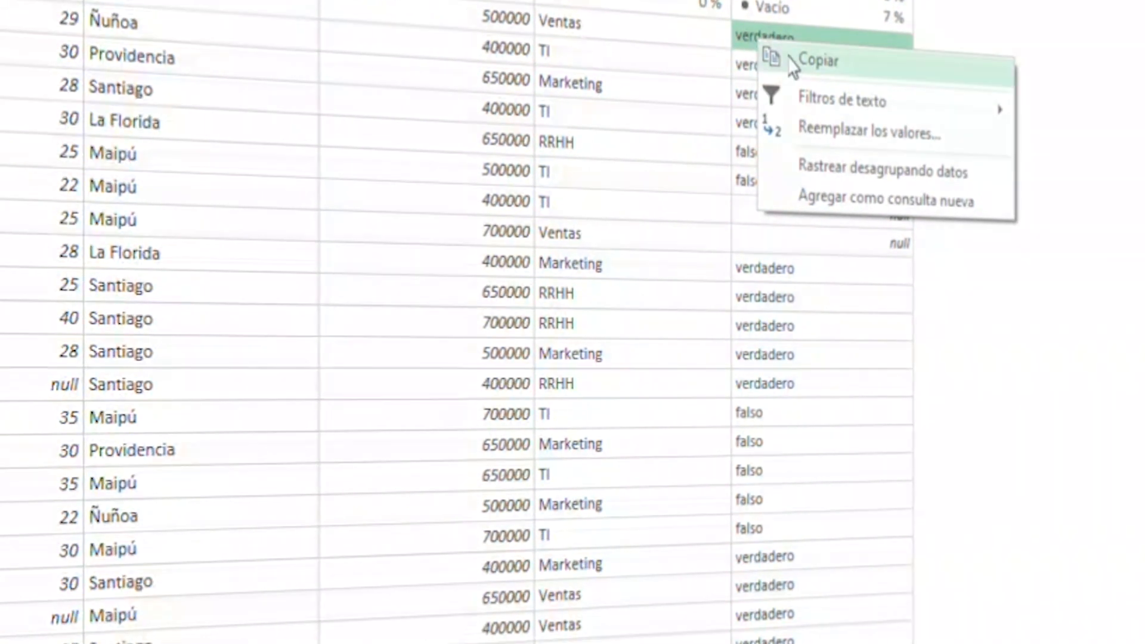
{"action": "left_click", "coordinate": [895, 145]}
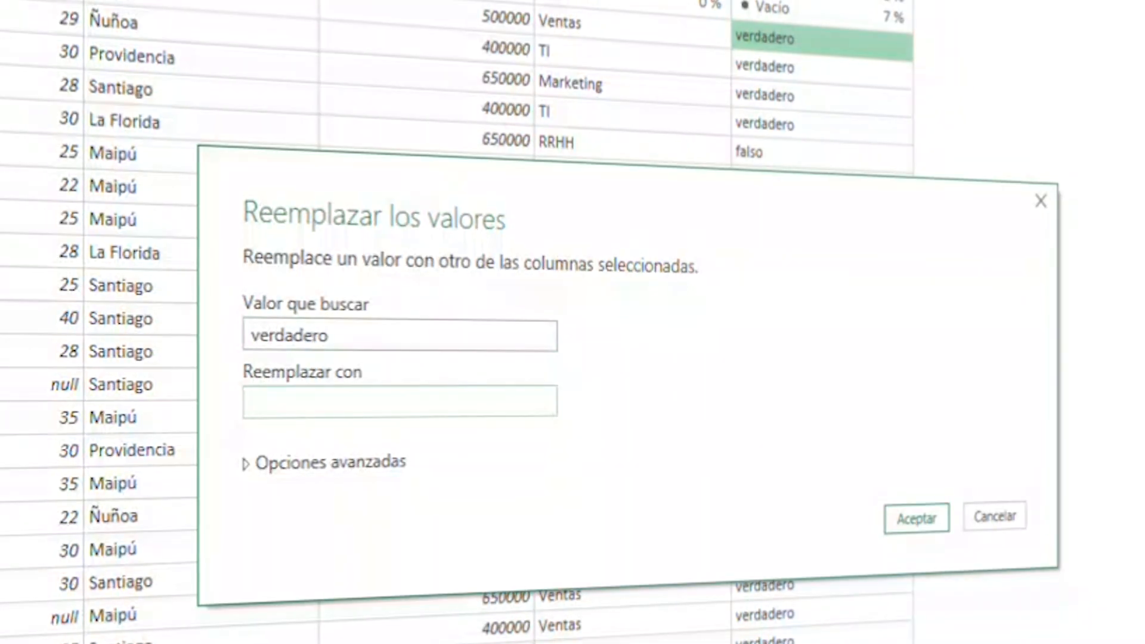
{"action": "left_click_drag", "start_coordinate": [798, 198], "coordinate": [1110, 130]}
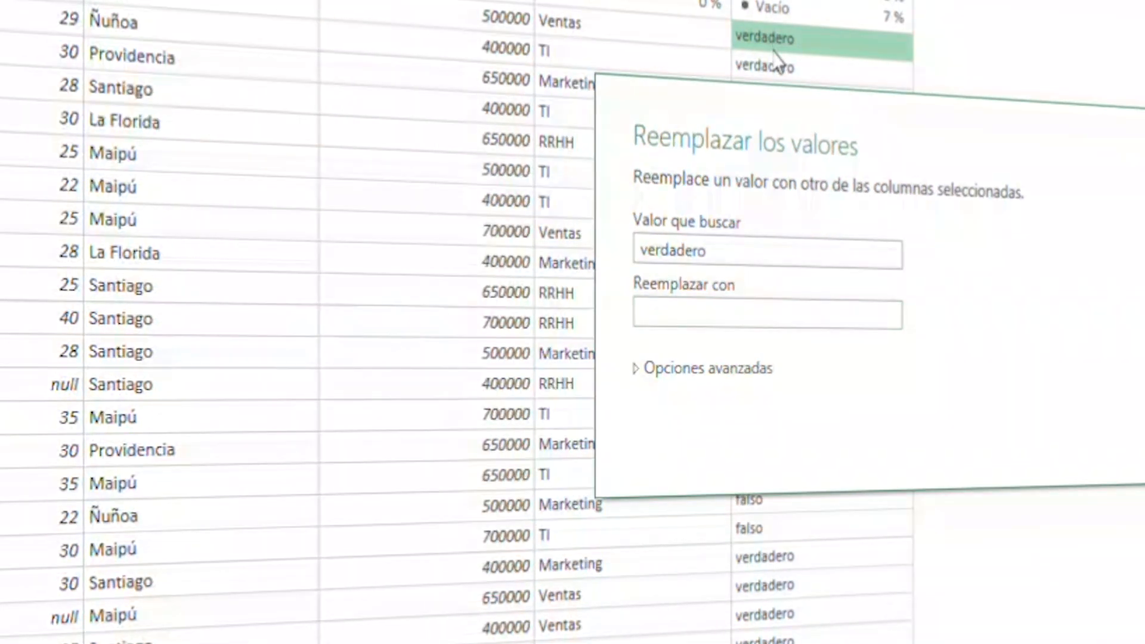
{"action": "left_click_drag", "start_coordinate": [760, 110], "coordinate": [592, 281]}
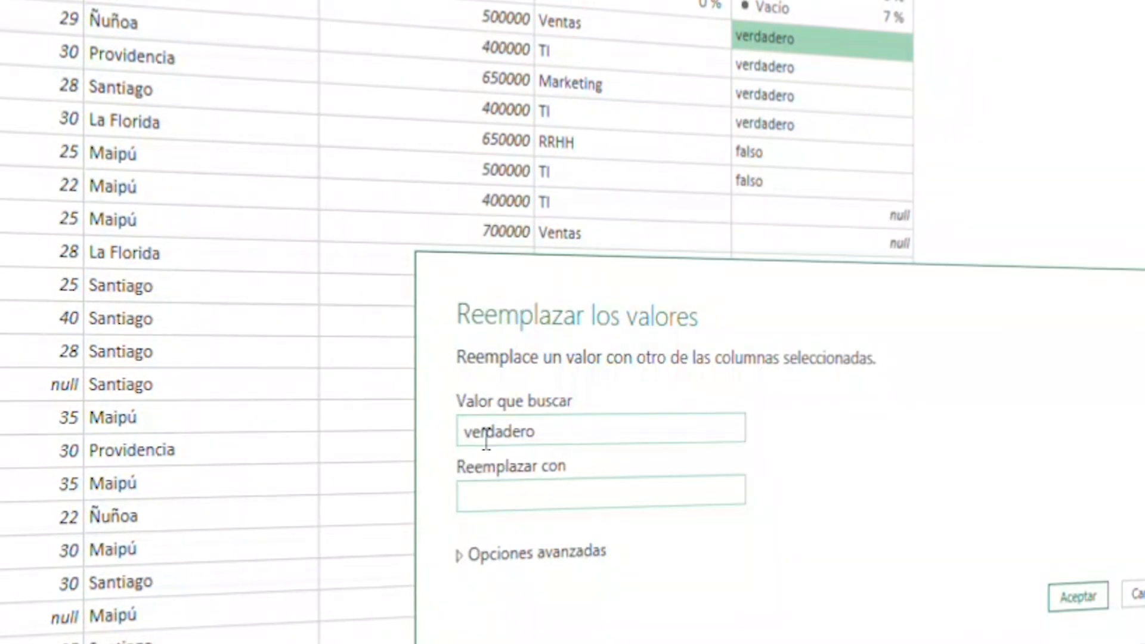
{"action": "type", "text": "tre"}
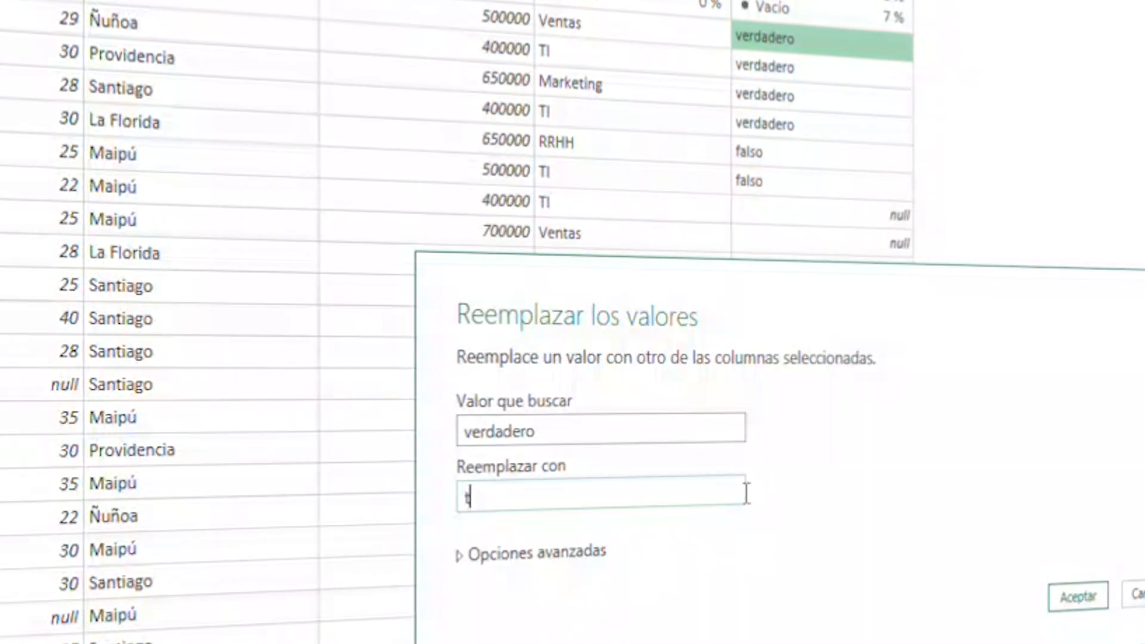
{"action": "type", "text": "u"}
{"action": "key", "text": "BackSpace"}
{"action": "key", "text": "BackSpace"}
{"action": "key", "text": "BackSpace"}
{"action": "type", "text": "rue"}
{"action": "left_click", "coordinate": [1081, 599]}
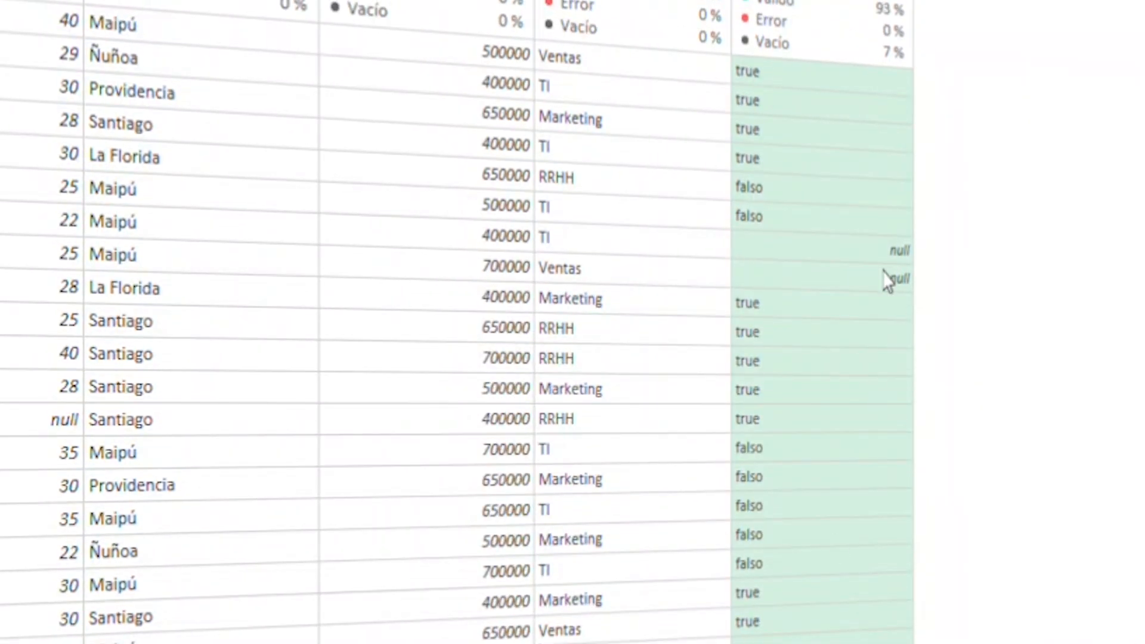
Step: Replace the value falso with false in the Vacaciones 2026 column
{"action": "right_click", "coordinate": [762, 189]}
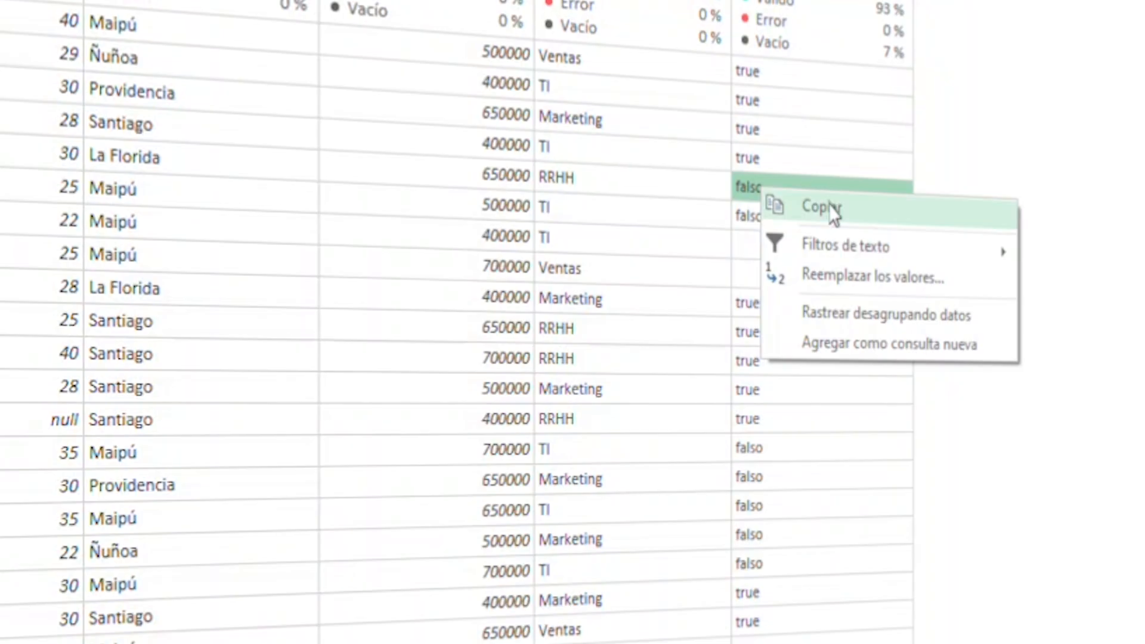
{"action": "left_click", "coordinate": [876, 277]}
{"action": "type", "text": "false"}
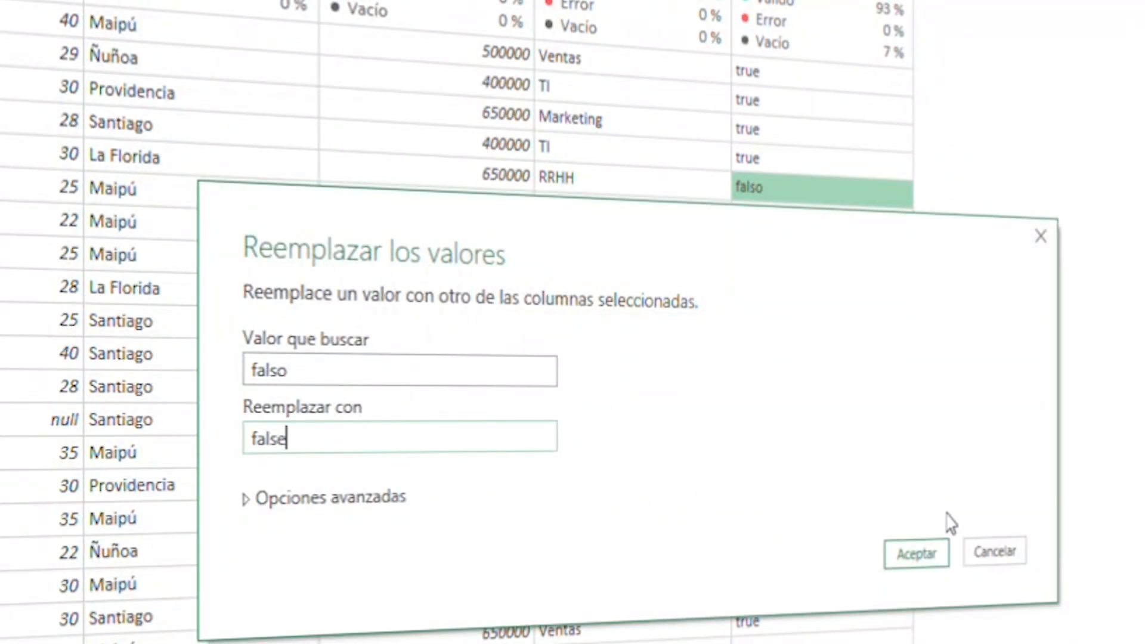
{"action": "left_click", "coordinate": [925, 555]}
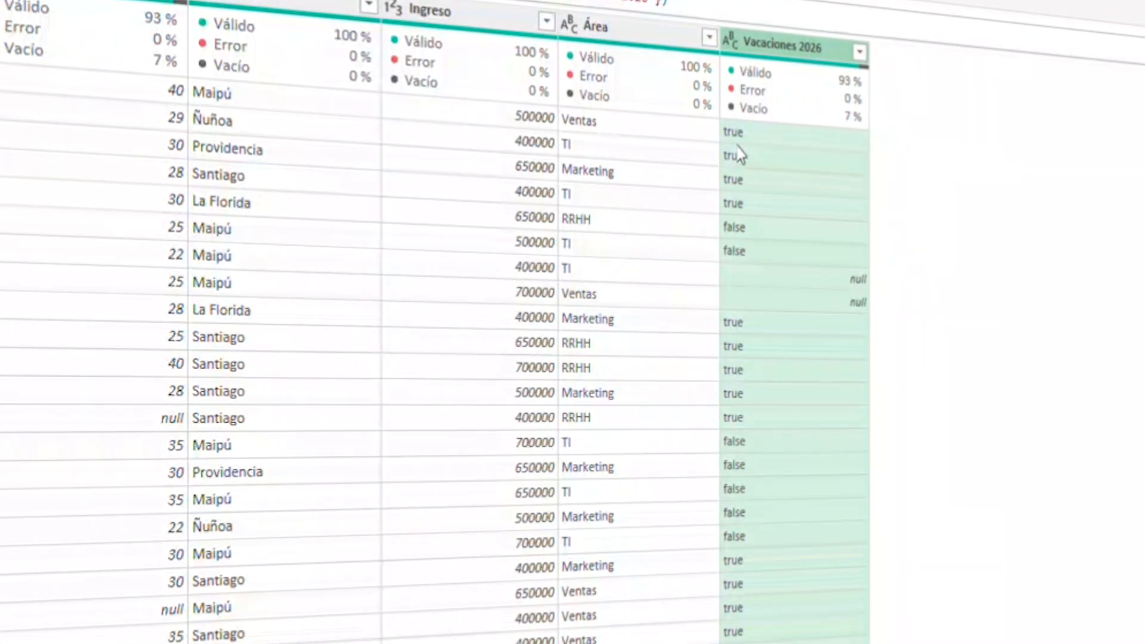
Step: Change the data type of the Vacaciones 2026 column to Verdadero/Falso
{"action": "left_click", "coordinate": [731, 43]}
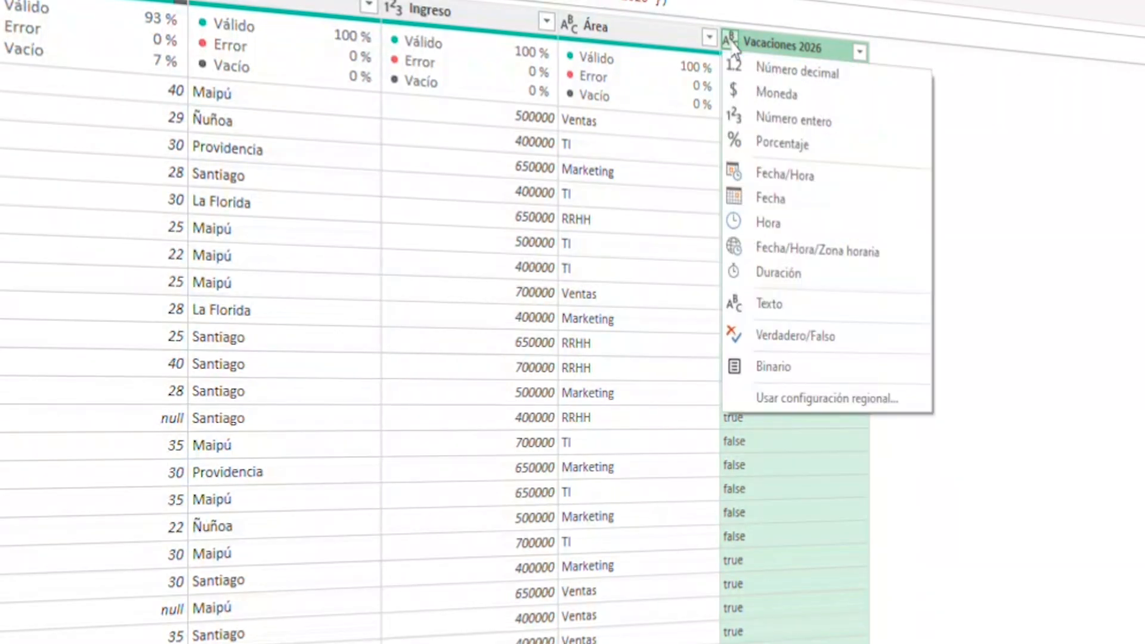
{"action": "left_click", "coordinate": [816, 343]}
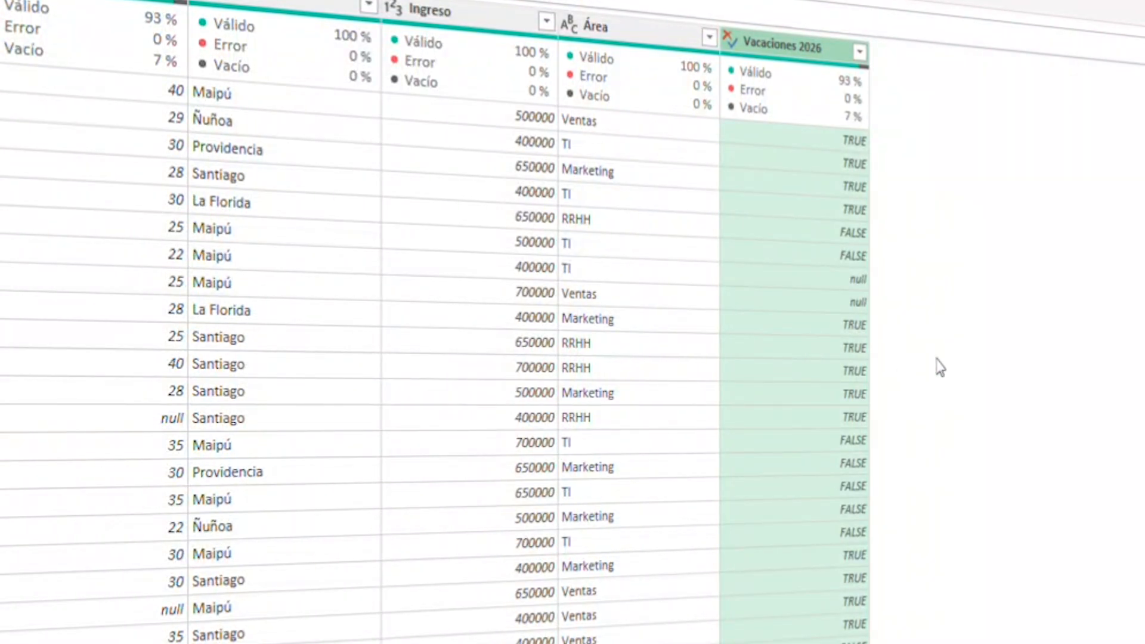
{"action": "left_click", "coordinate": [626, 377]}
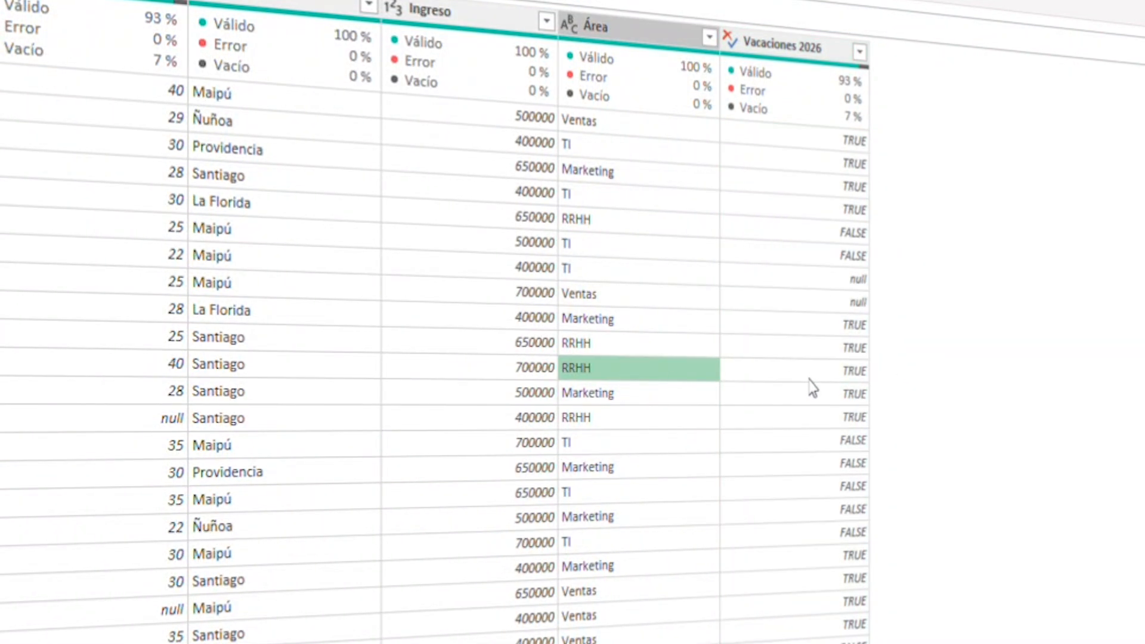
{"action": "left_click", "coordinate": [826, 373]}
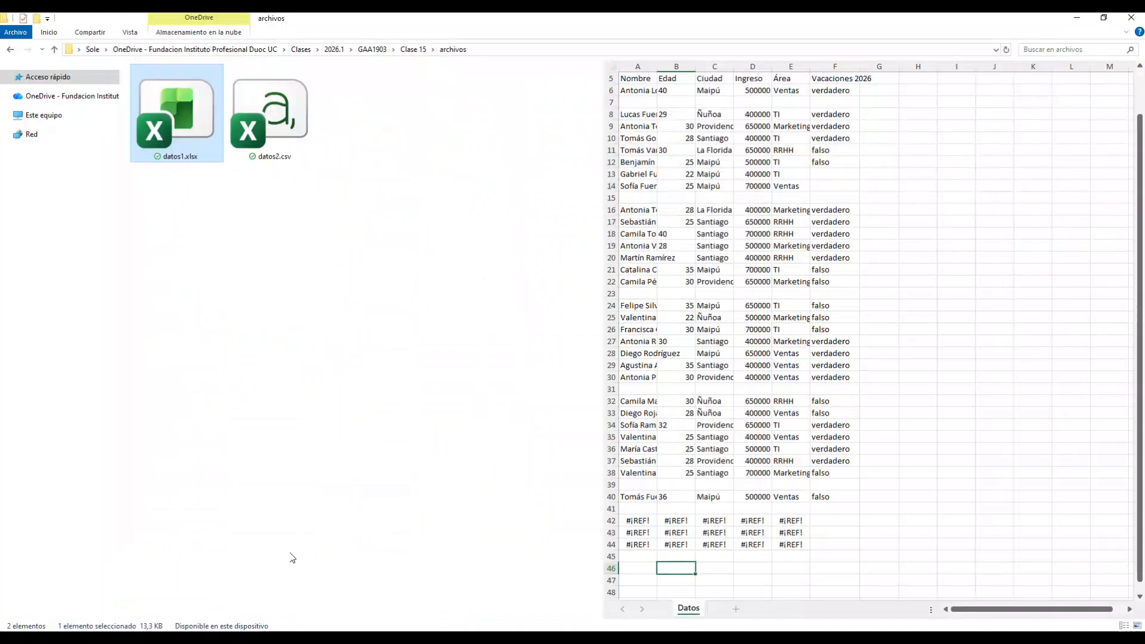
Step: Switch to File Explorer, preview the contents of datos2.csv, and return to Power Query Editor
{"action": "left_click", "coordinate": [278, 127]}
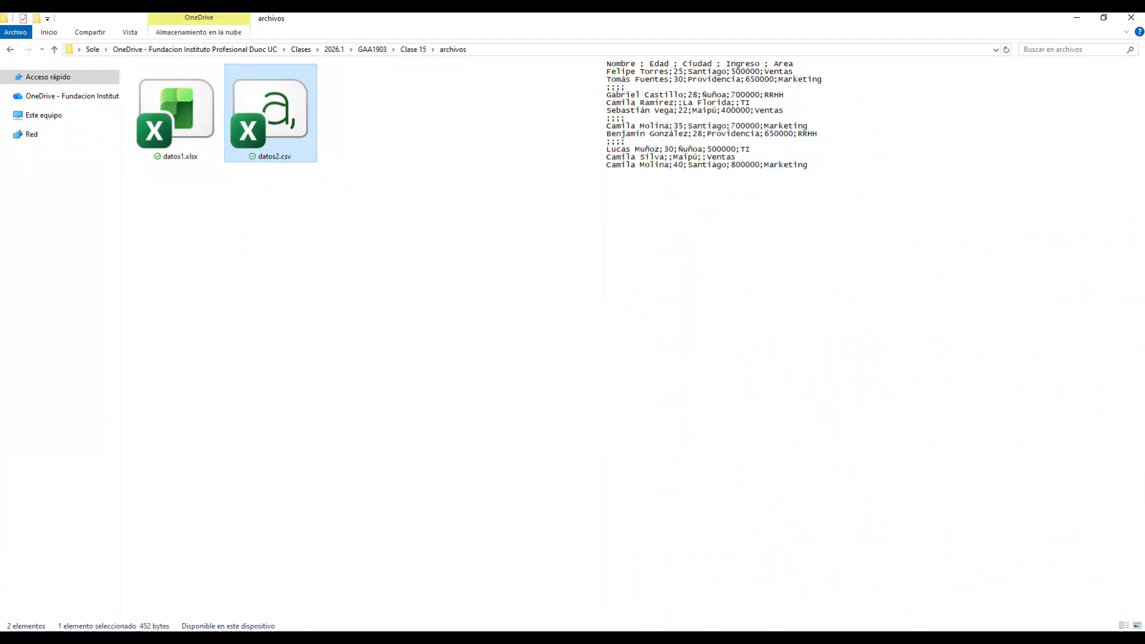
{"action": "left_click", "coordinate": [367, 638]}
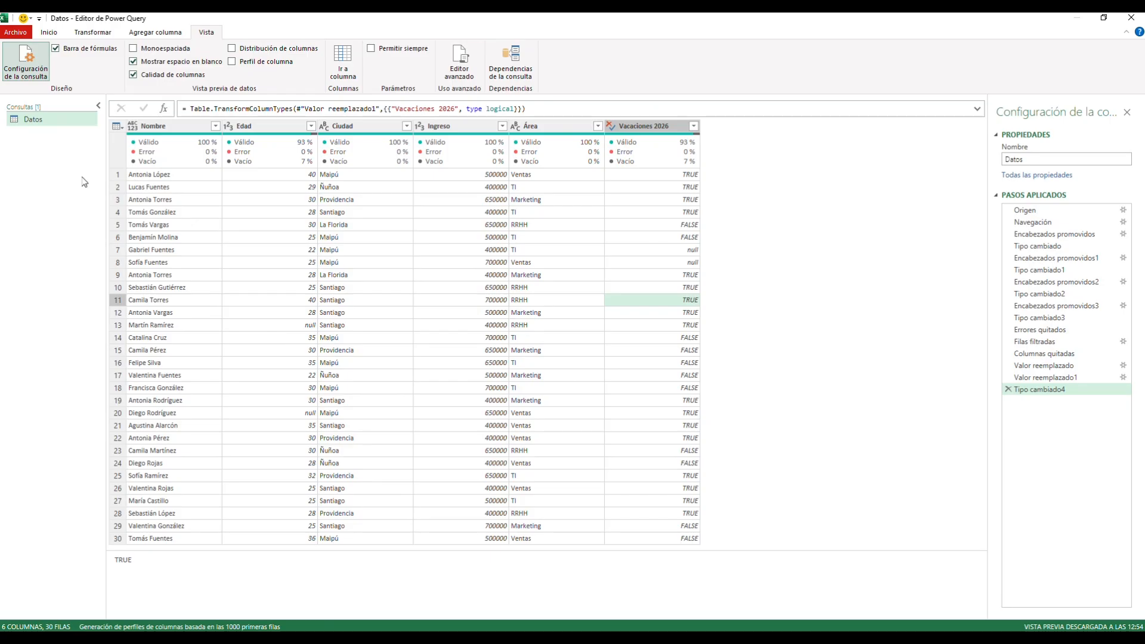
{"action": "left_click", "coordinate": [49, 32]}
{"action": "left_click", "coordinate": [775, 49]}
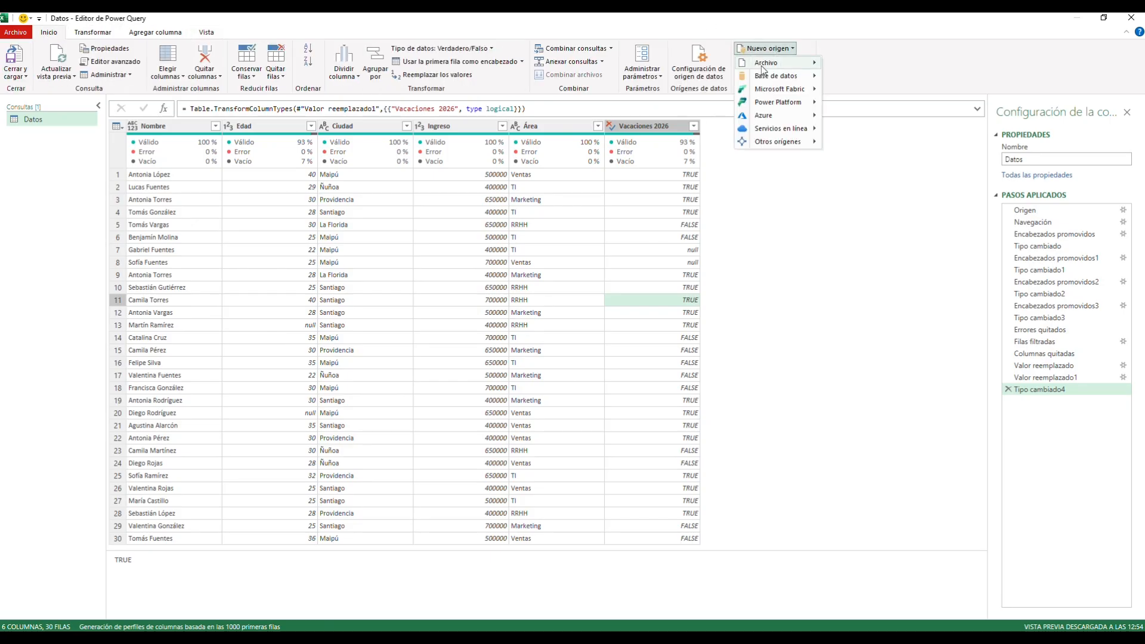
{"action": "mouse_move", "coordinate": [762, 66]}
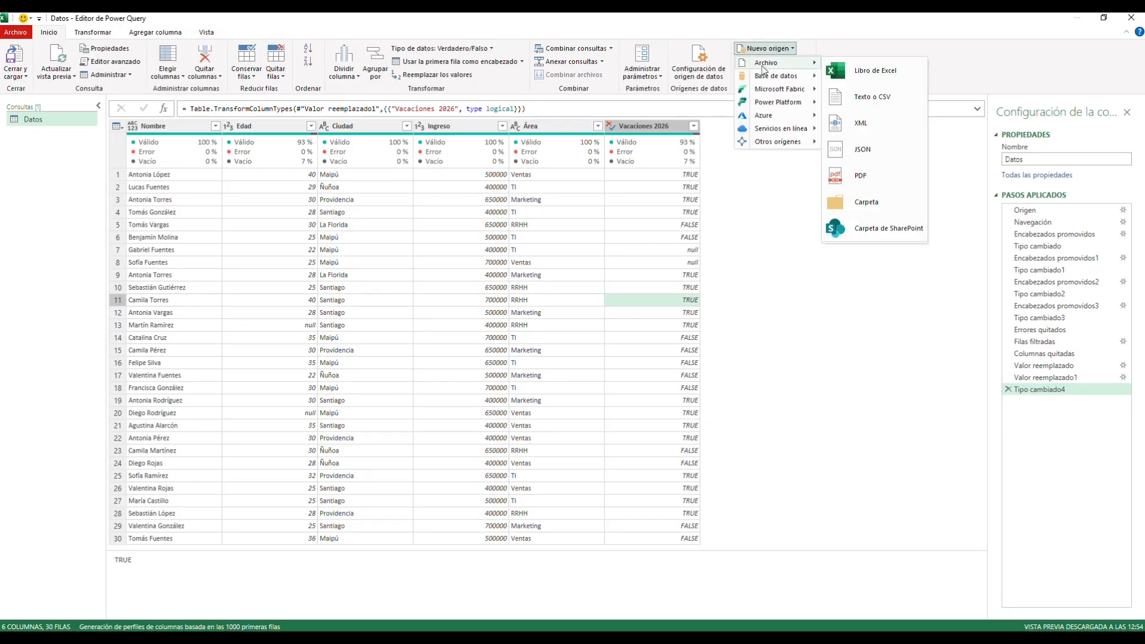
{"action": "left_click", "coordinate": [891, 81]}
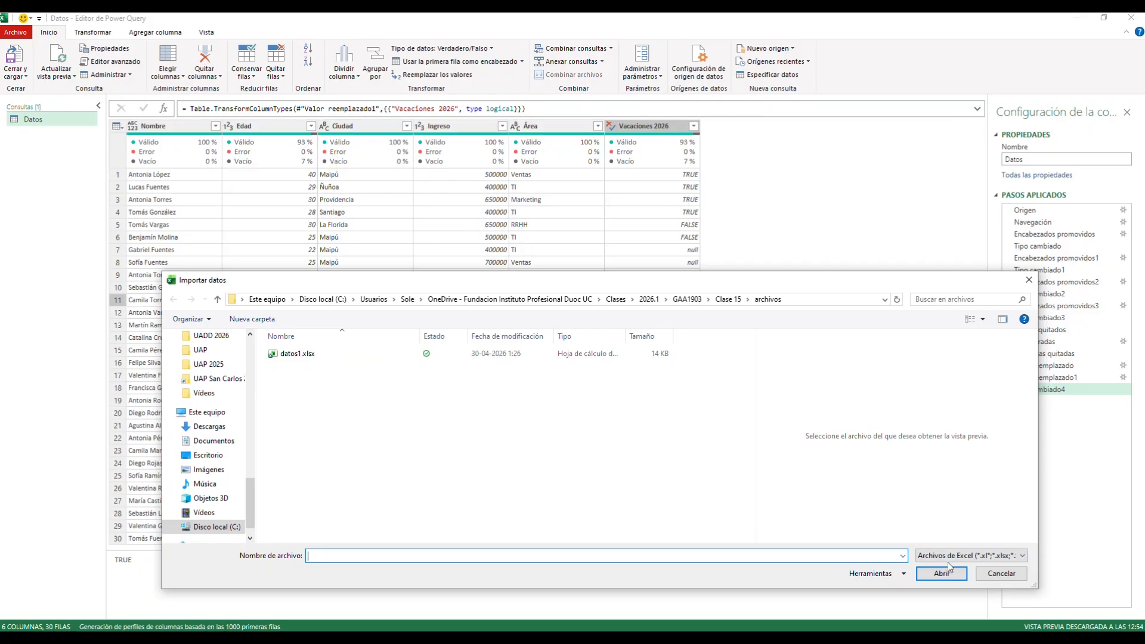
{"action": "left_click", "coordinate": [1002, 573]}
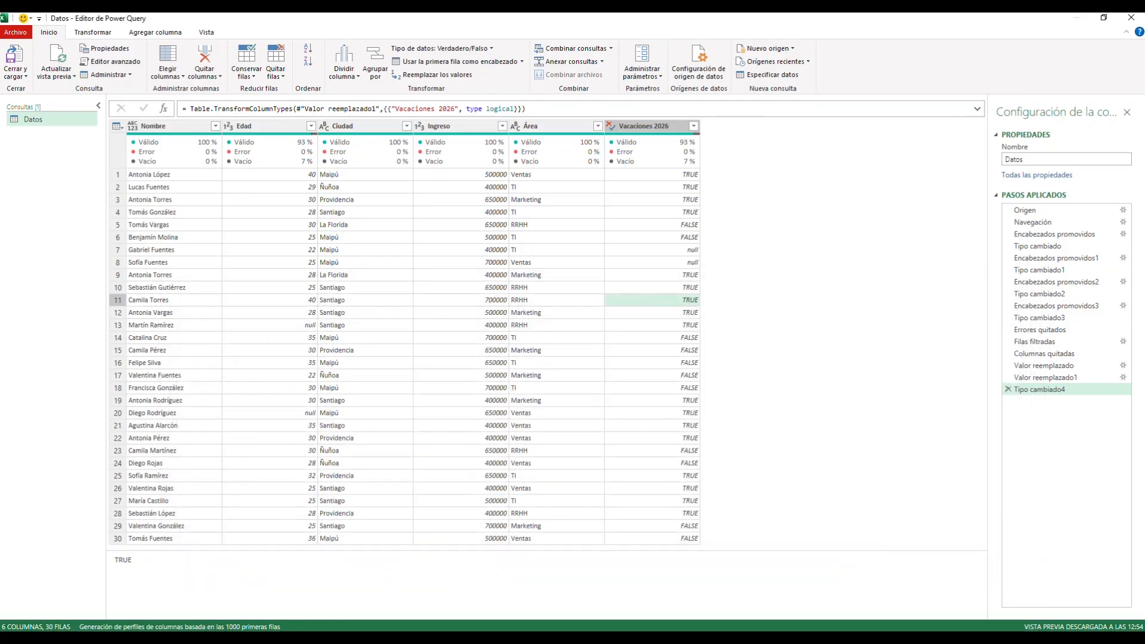
Step: Add a new text/CSV file source and open datos2.csv in the import preview
{"action": "left_click", "coordinate": [770, 49]}
{"action": "mouse_move", "coordinate": [775, 63]}
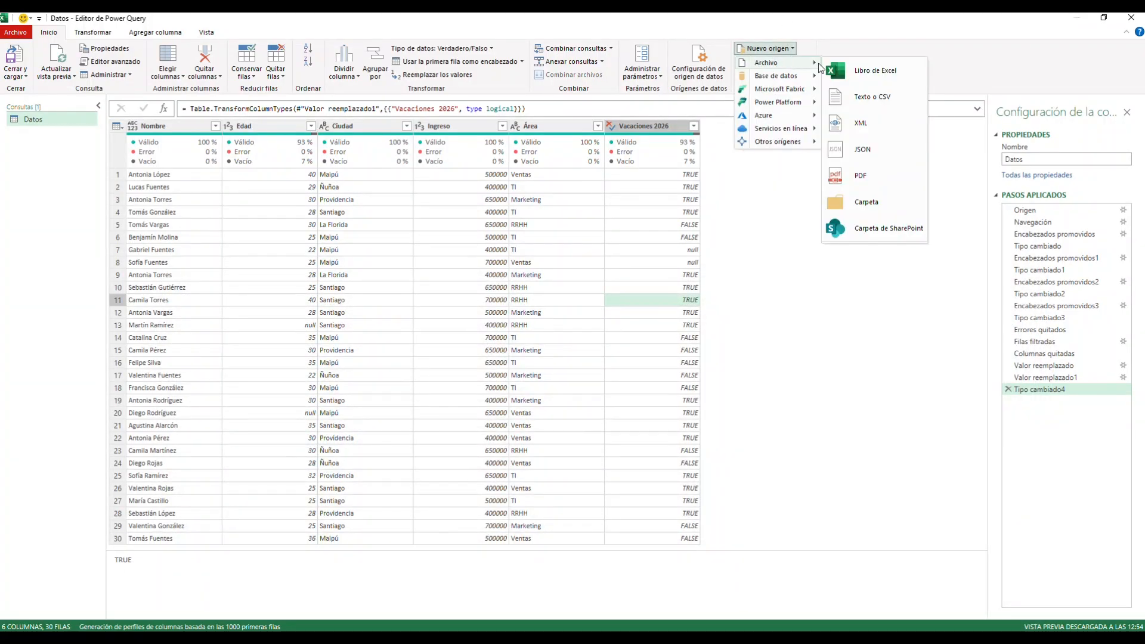
{"action": "left_click", "coordinate": [873, 107]}
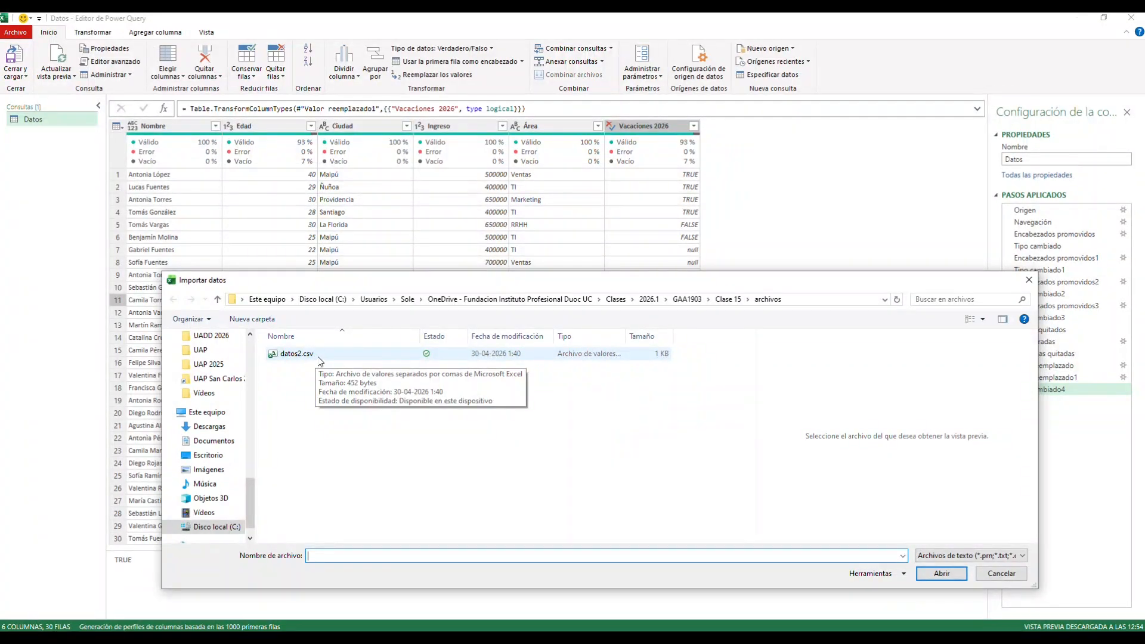
{"action": "left_click", "coordinate": [319, 357]}
{"action": "left_click", "coordinate": [999, 575]}
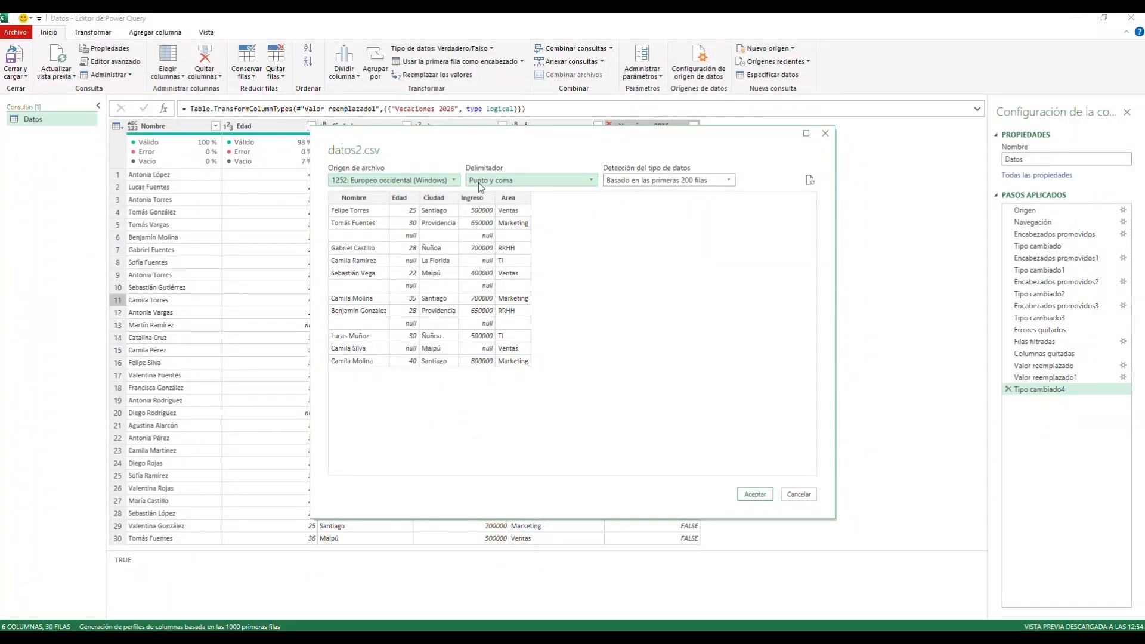
Step: Check the separators in the raw datos2.csv file, choose Punto y coma as the import delimiter, and accept the import
{"action": "left_click", "coordinate": [353, 638]}
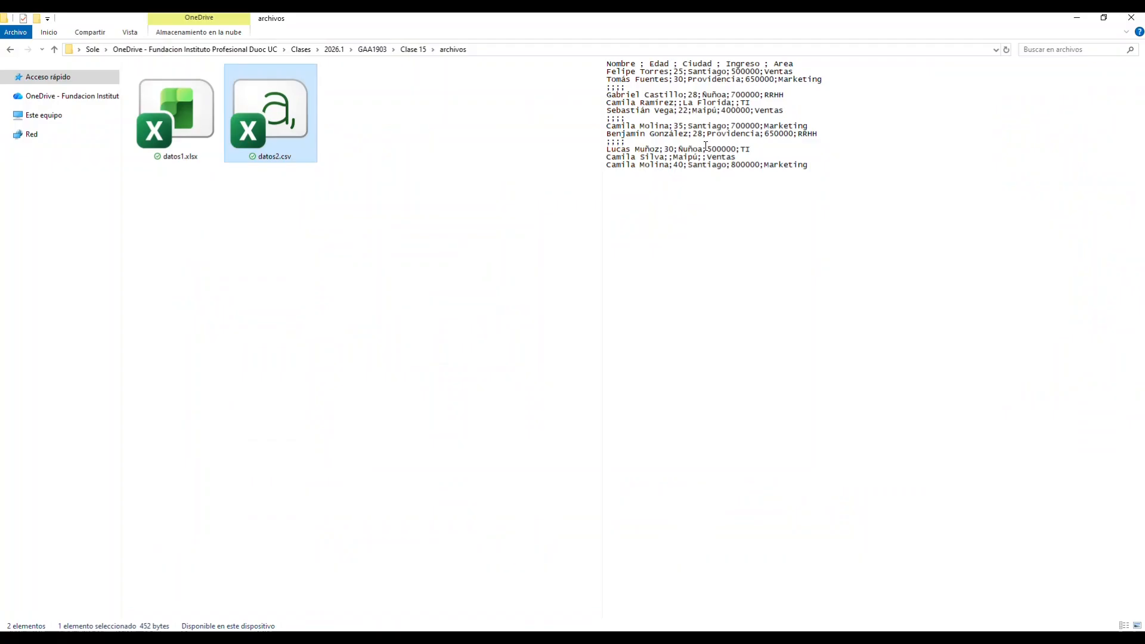
{"action": "left_click", "coordinate": [387, 638]}
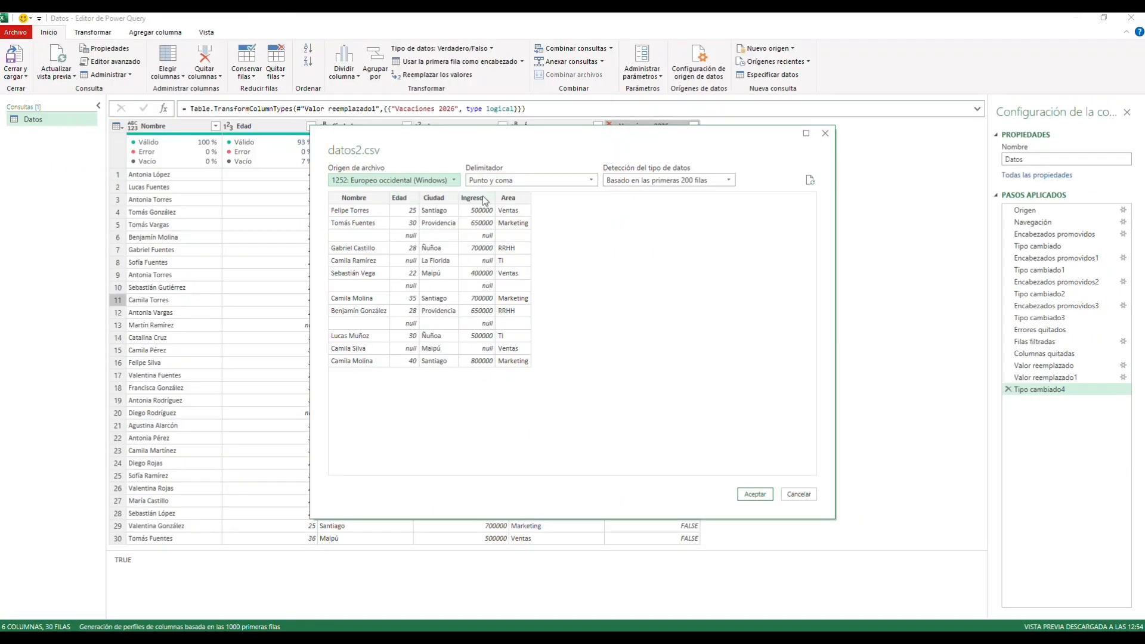
{"action": "left_click", "coordinate": [564, 183]}
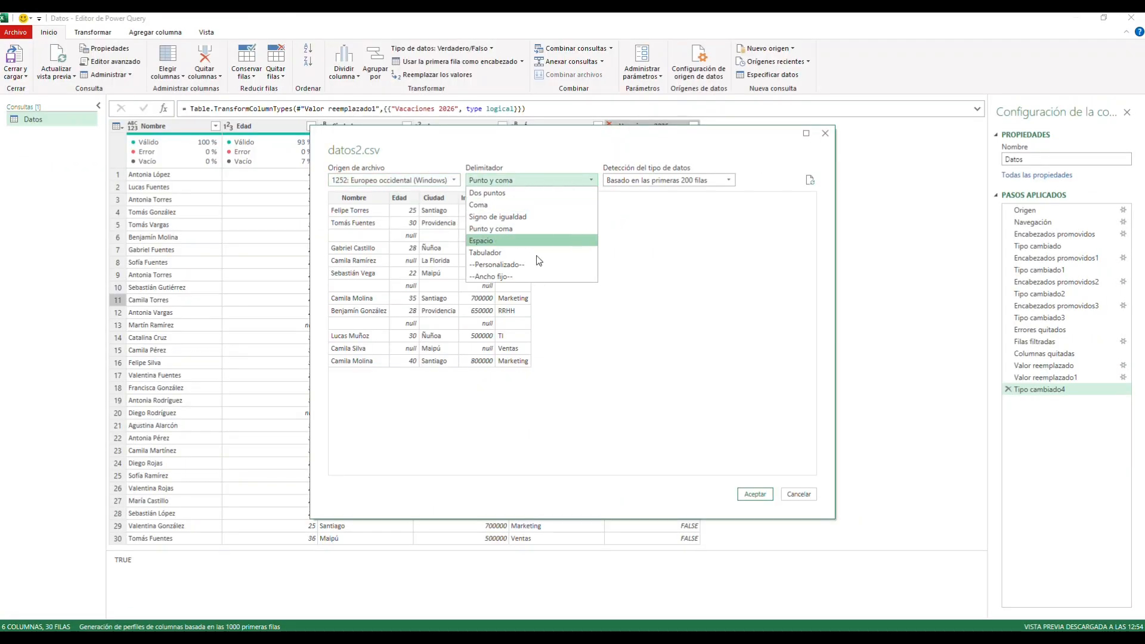
{"action": "left_click", "coordinate": [496, 229]}
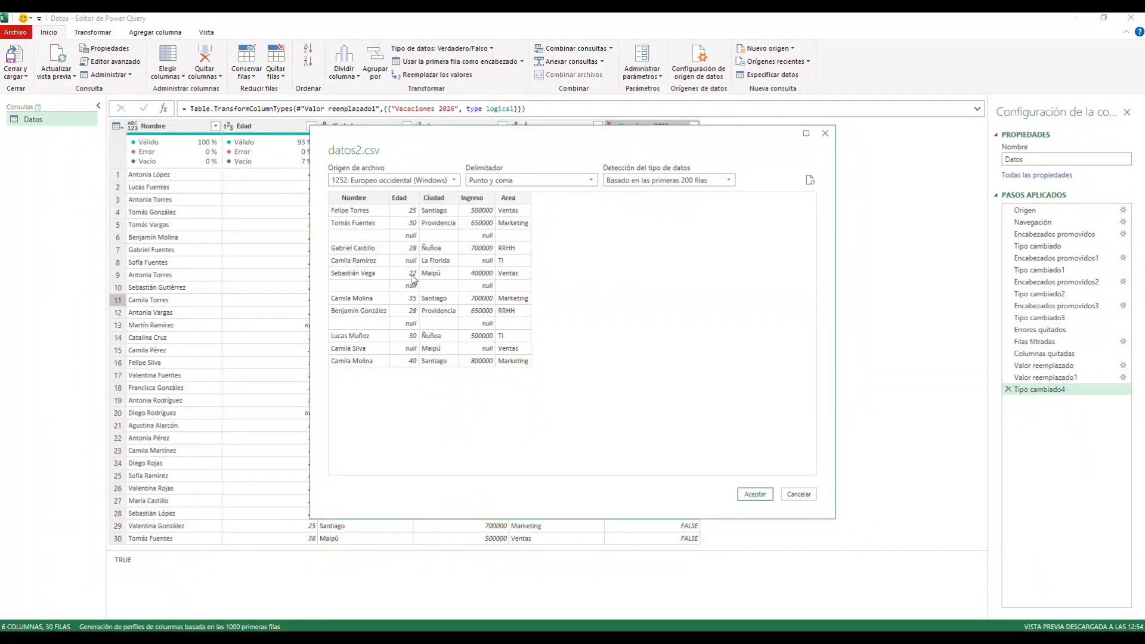
{"action": "left_click", "coordinate": [754, 494]}
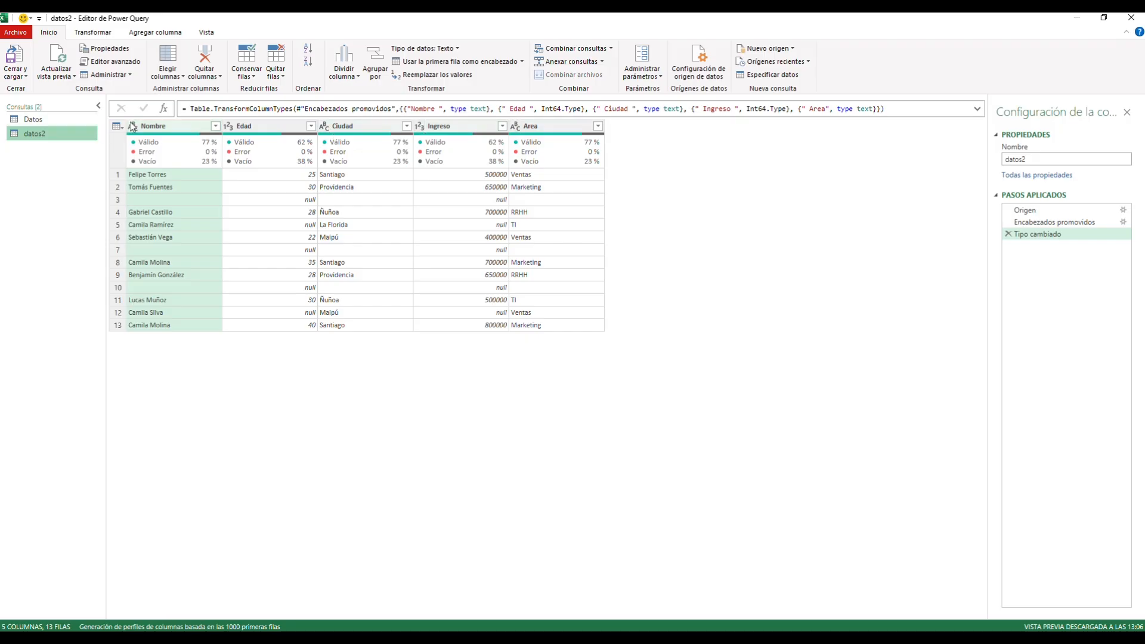
Step: Examine the data type and the null cells of the Edad column in the datos2 query
{"action": "left_click", "coordinate": [230, 127]}
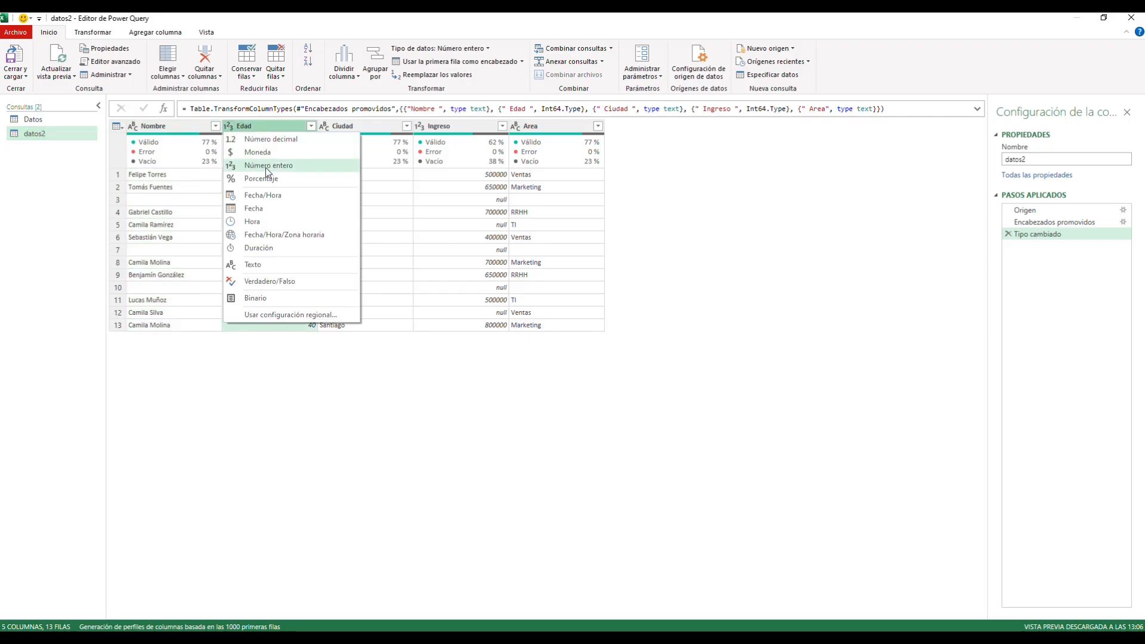
{"action": "left_click", "coordinate": [339, 412]}
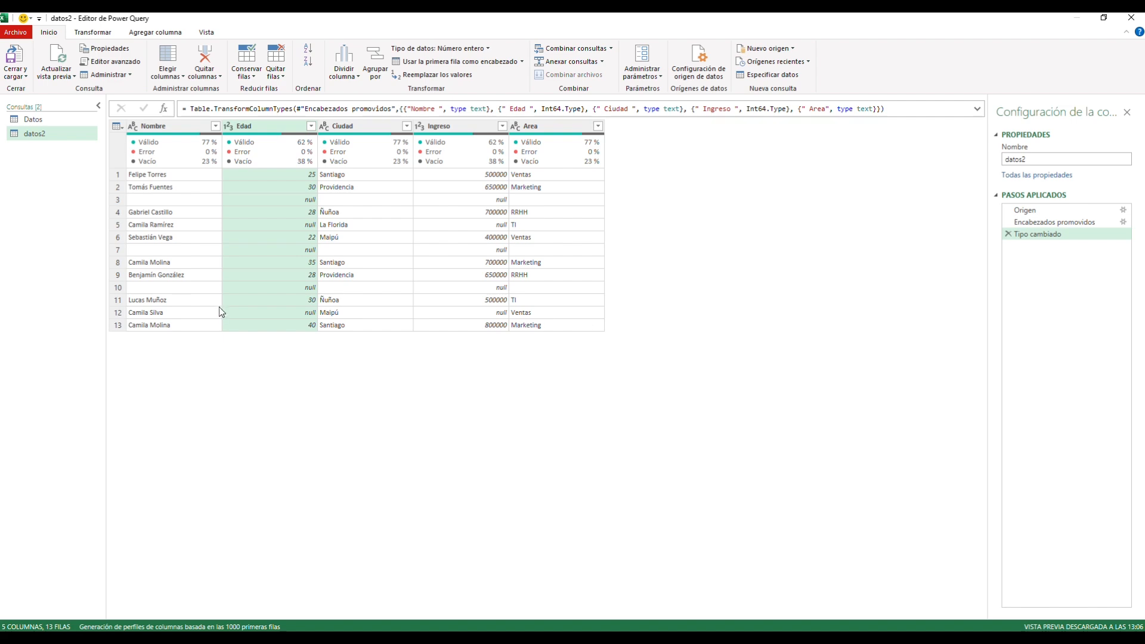
{"action": "left_click", "coordinate": [341, 190]}
{"action": "left_click", "coordinate": [309, 200]}
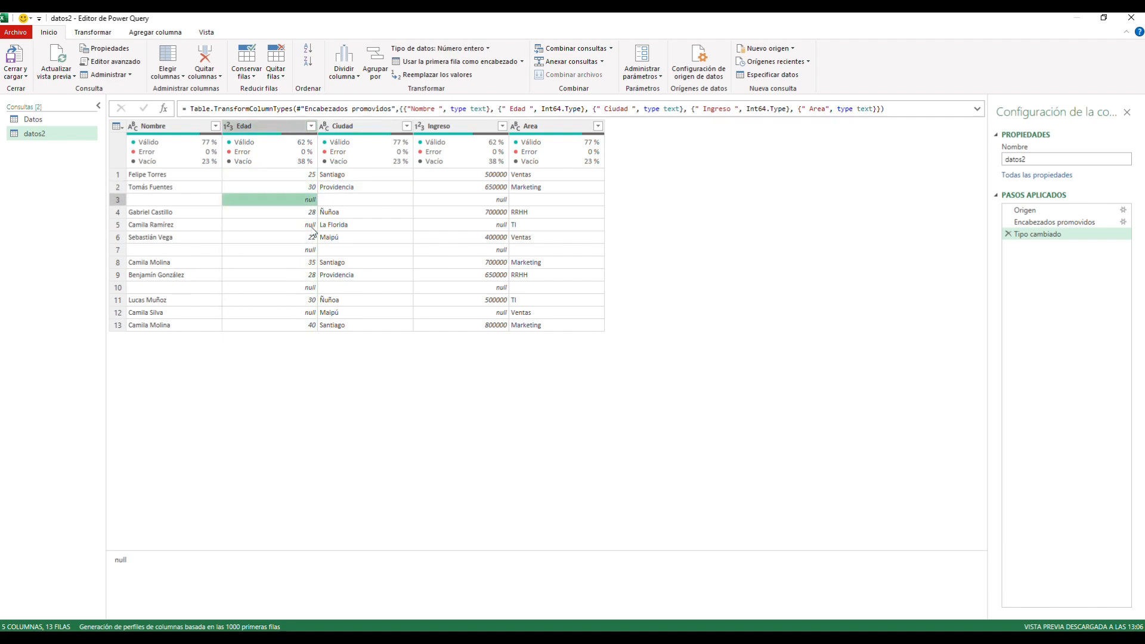
{"action": "left_click", "coordinate": [312, 228]}
{"action": "left_click", "coordinate": [308, 252]}
{"action": "left_click", "coordinate": [308, 291]}
{"action": "left_click", "coordinate": [308, 315]}
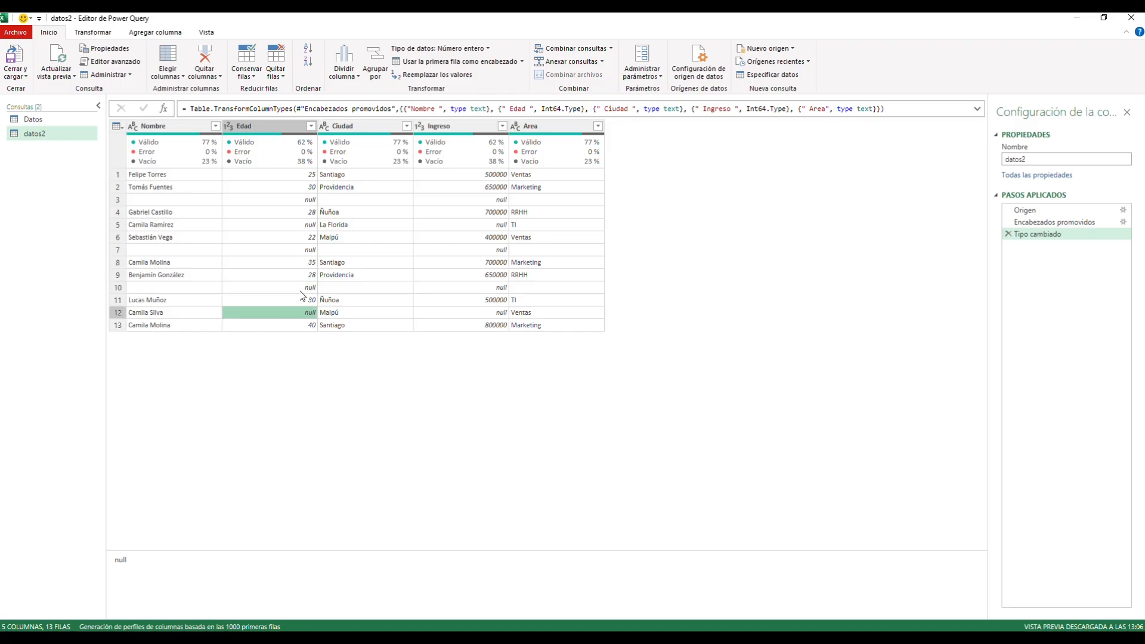
{"action": "left_click", "coordinate": [304, 226]}
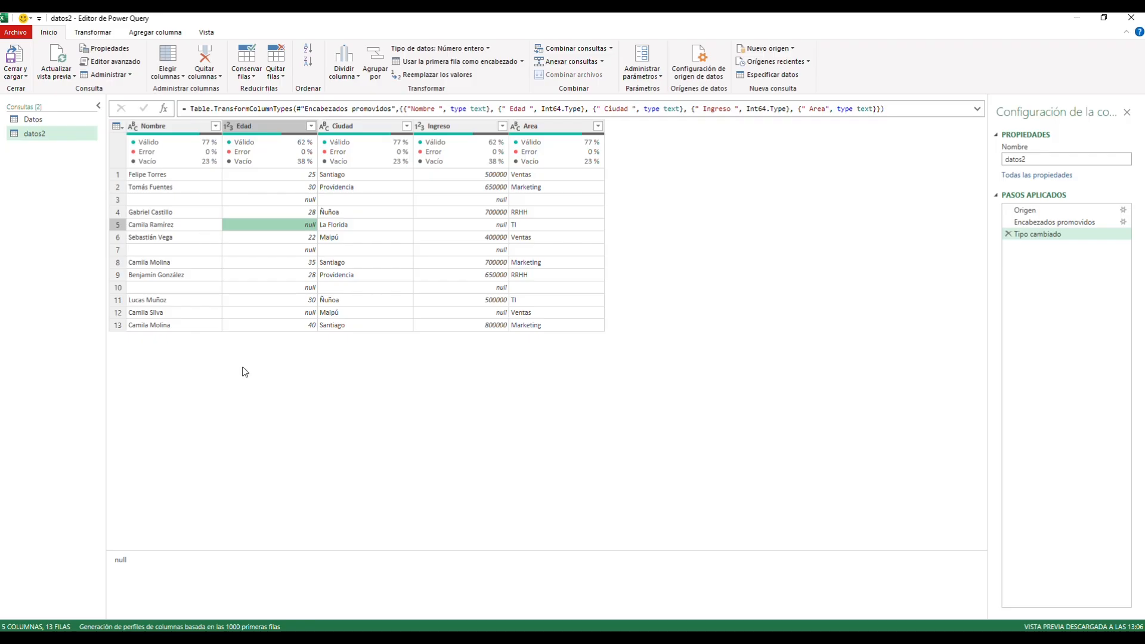
Step: Remove the rows with empty values in the Nombre column of the datos2 query
{"action": "left_click", "coordinate": [181, 157]}
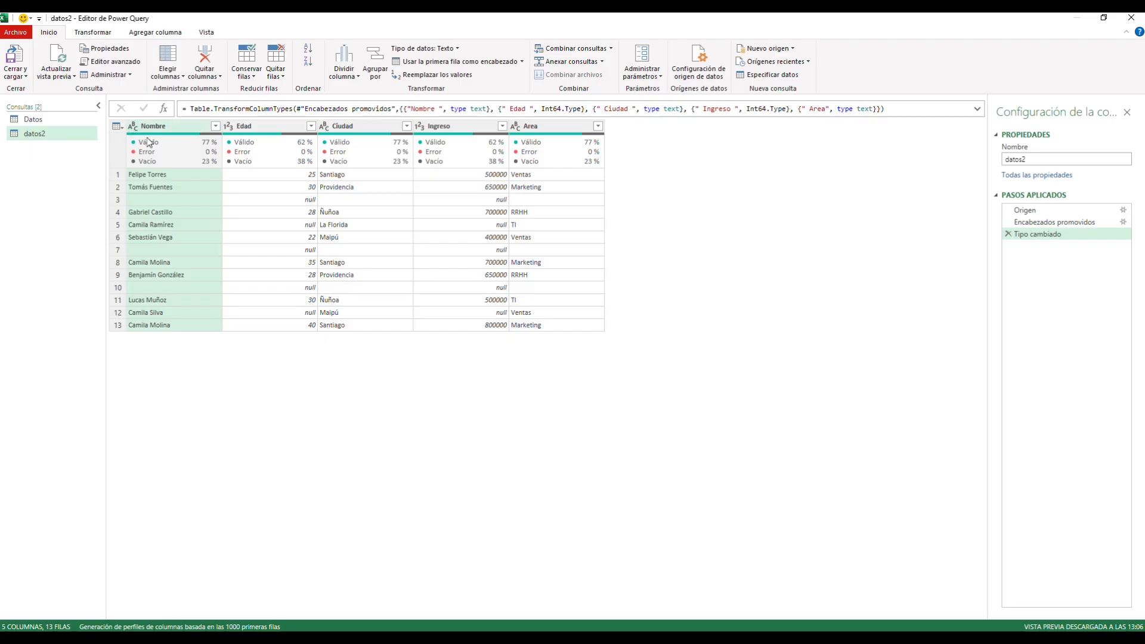
{"action": "mouse_move", "coordinate": [148, 142]}
{"action": "mouse_move", "coordinate": [201, 167]}
{"action": "right_click", "coordinate": [182, 158]}
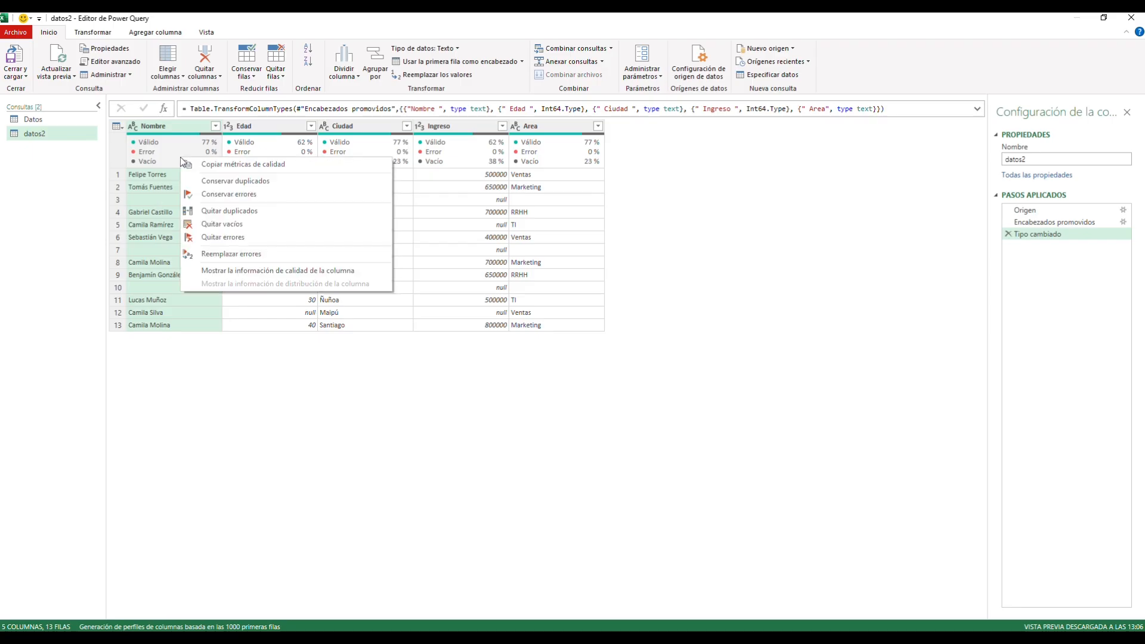
{"action": "left_click", "coordinate": [237, 225]}
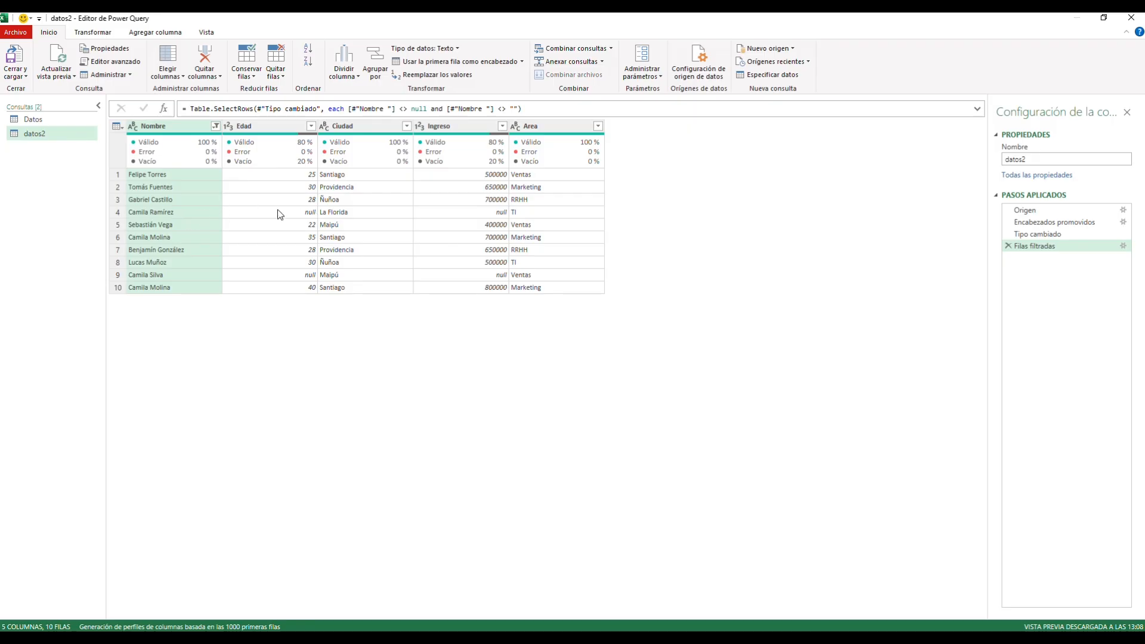
{"action": "key", "text": "alt+Tab"}
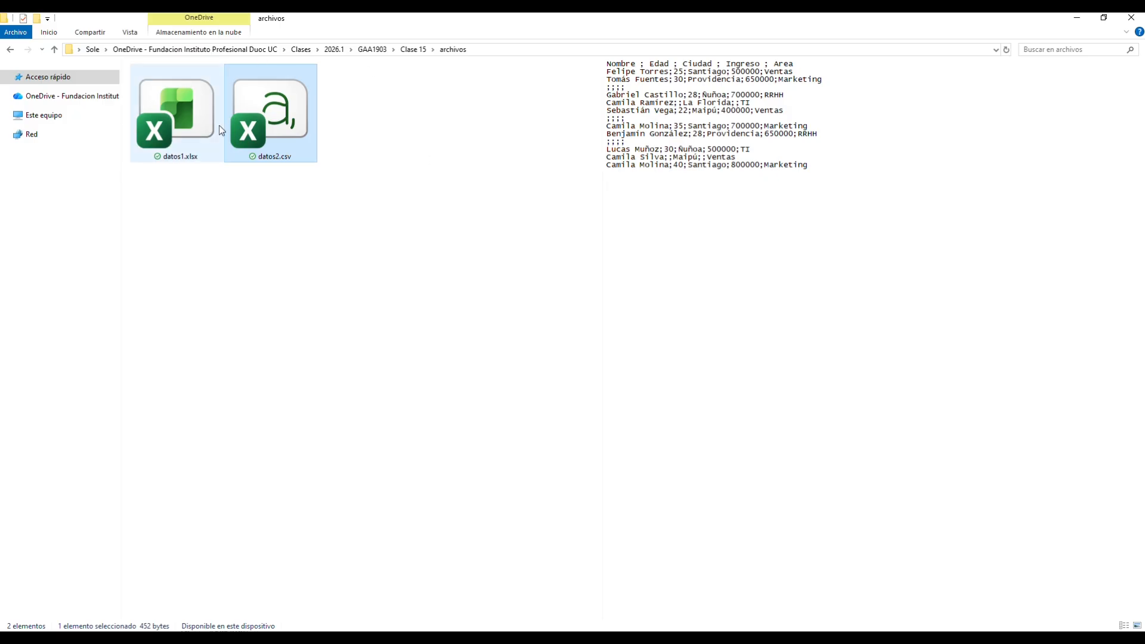
{"action": "key", "text": "alt+Tab"}
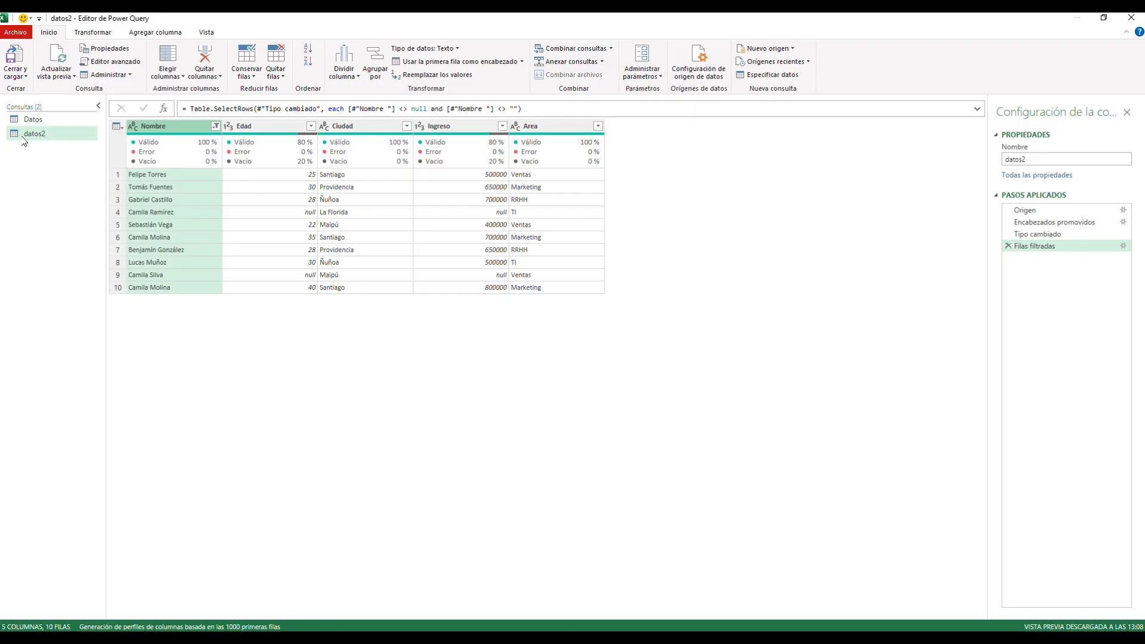
Step: Rename the Datos query as Datos 1
{"action": "left_click", "coordinate": [32, 120]}
{"action": "double_click", "coordinate": [50, 119]}
{"action": "left_click", "coordinate": [64, 119]}
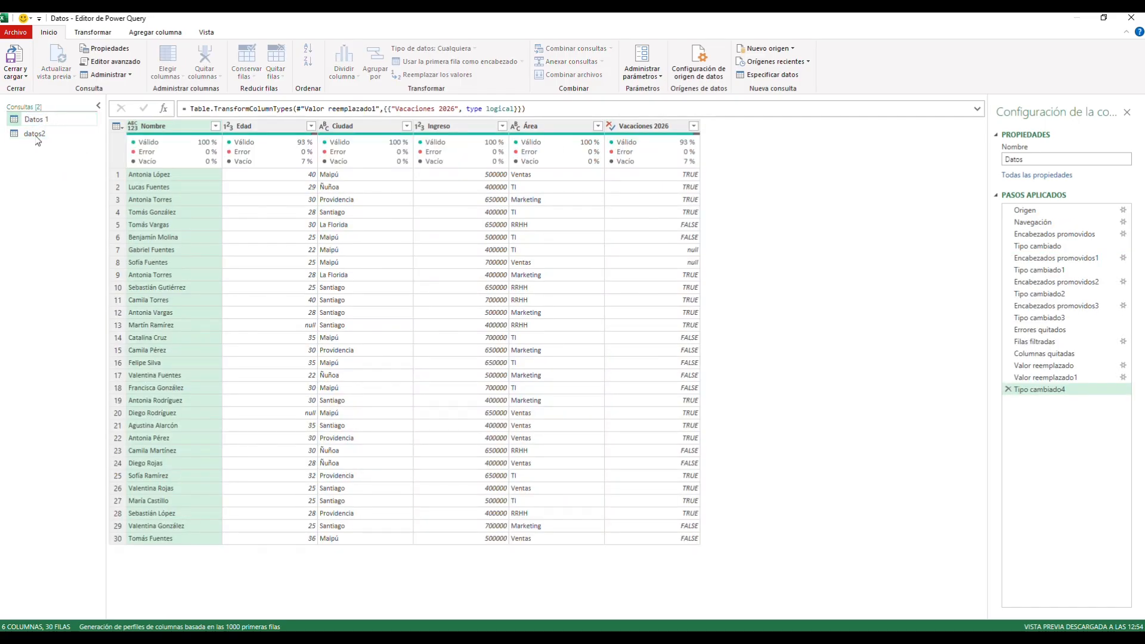
{"action": "type", "text": "1"}
Step: Rename the datos2 query as Datos 2
{"action": "double_click", "coordinate": [35, 133]}
{"action": "left_click", "coordinate": [27, 135]}
{"action": "key", "text": "BackSpace"}
{"action": "type", "text": "D"}
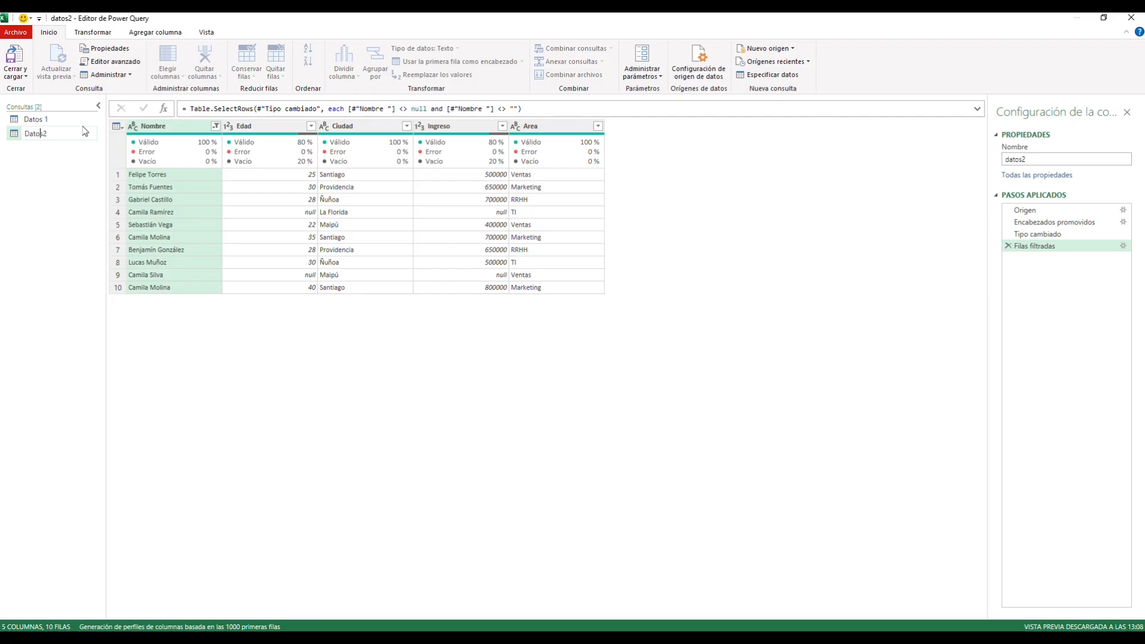
{"action": "left_click", "coordinate": [62, 232]}
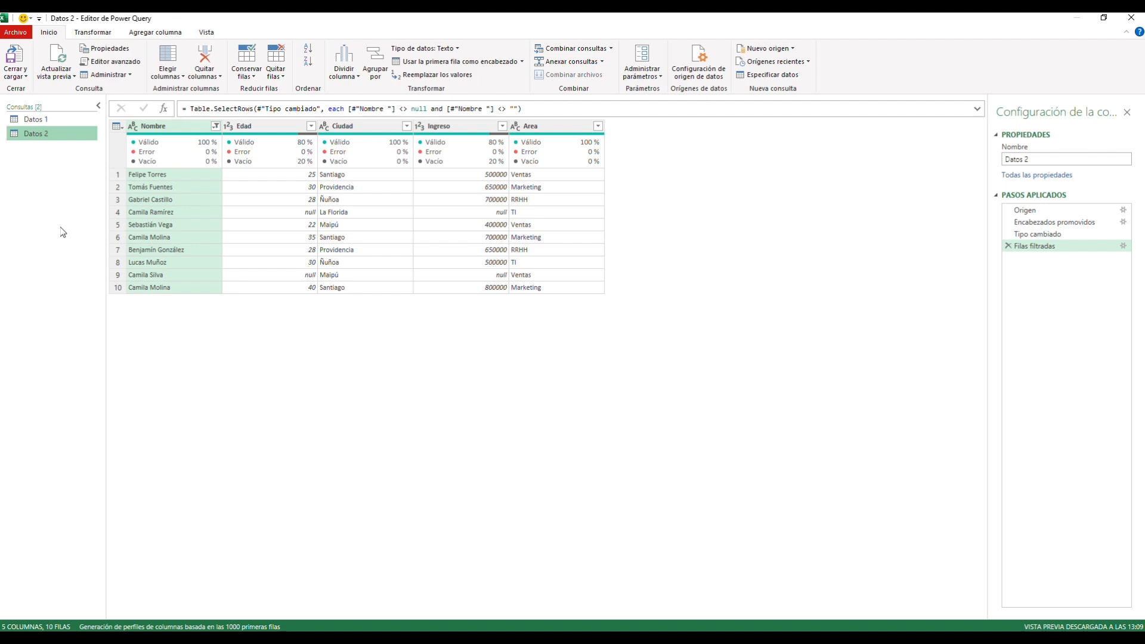
Step: Compare the columns and contents of the Datos 1 and Datos 2 queries
{"action": "left_click", "coordinate": [43, 120]}
{"action": "left_click", "coordinate": [45, 132]}
{"action": "left_click", "coordinate": [42, 119]}
{"action": "left_click", "coordinate": [46, 132]}
{"action": "left_click", "coordinate": [42, 120]}
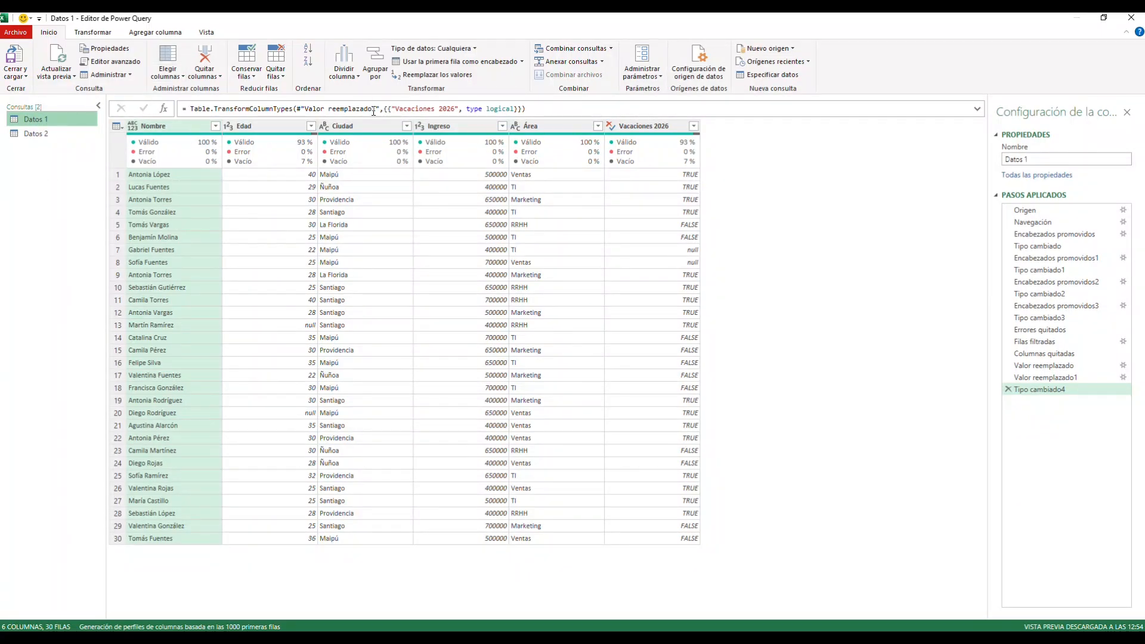
{"action": "left_click", "coordinate": [53, 133]}
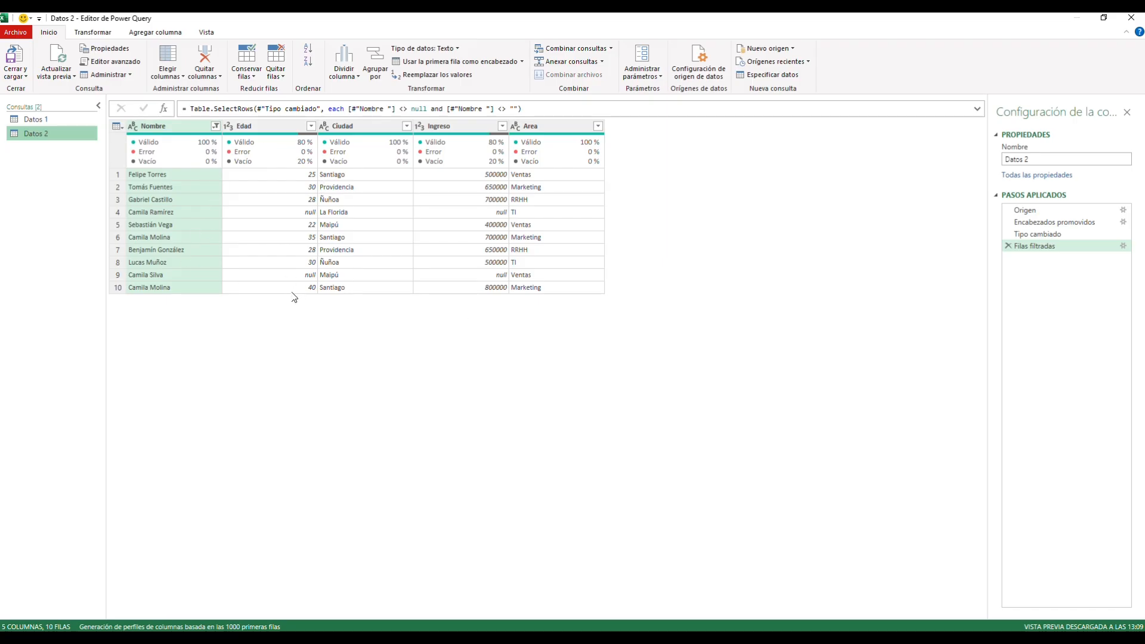
{"action": "left_click", "coordinate": [33, 120]}
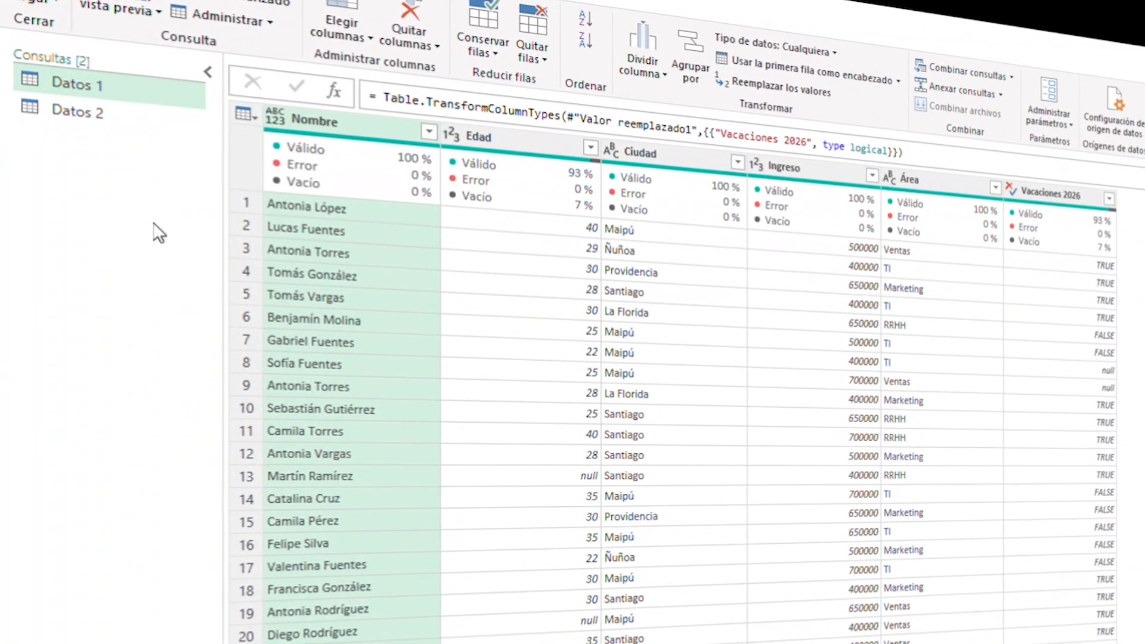
Step: Append the Datos 1 and Datos 2 queries into a new query, with Datos 1 as first table and Datos 2 as second
{"action": "right_click", "coordinate": [67, 151]}
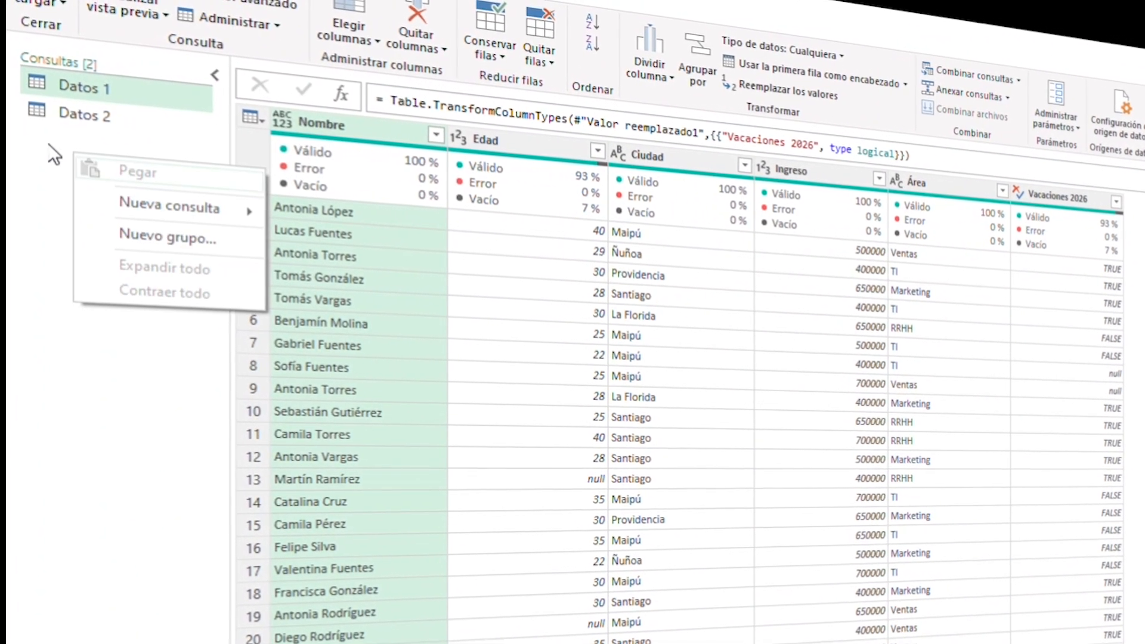
{"action": "mouse_move", "coordinate": [192, 208]}
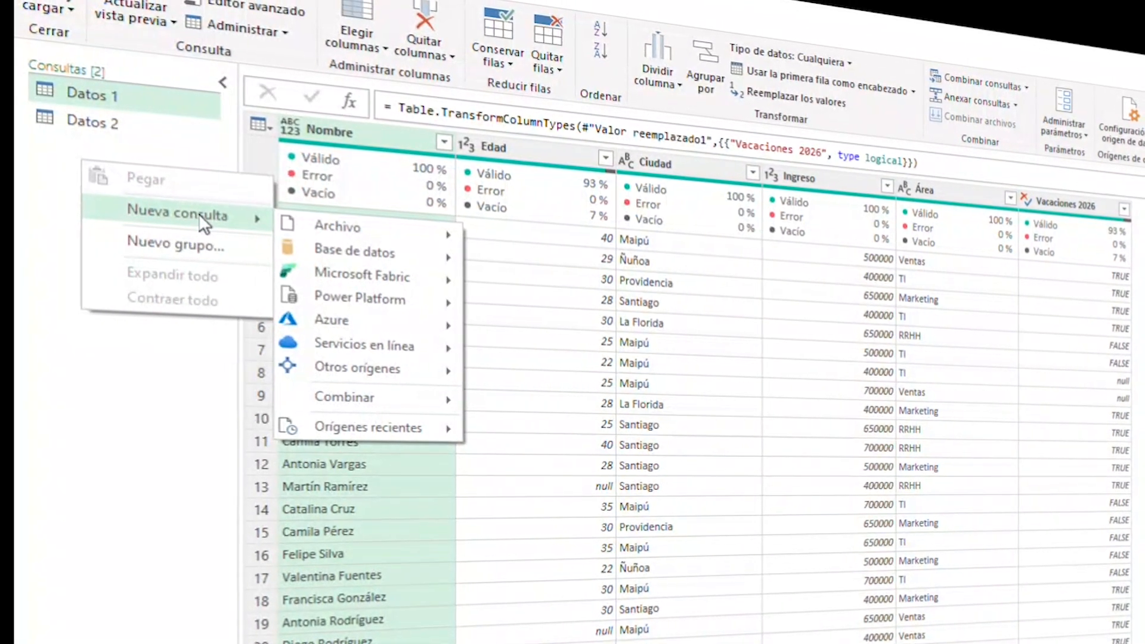
{"action": "mouse_move", "coordinate": [352, 232]}
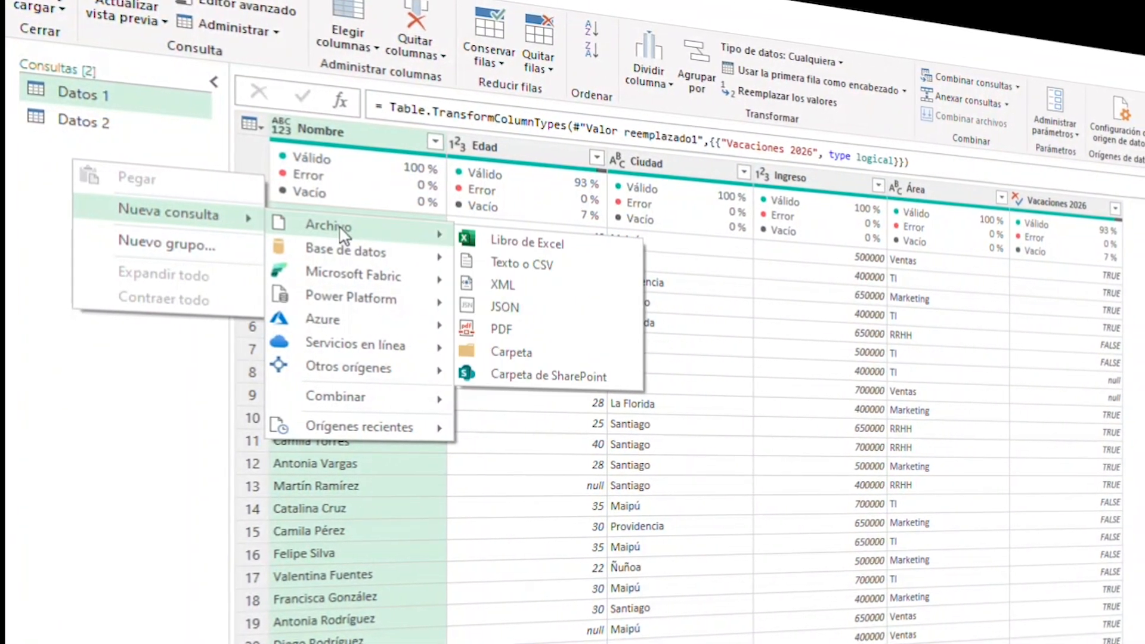
{"action": "mouse_move", "coordinate": [335, 399]}
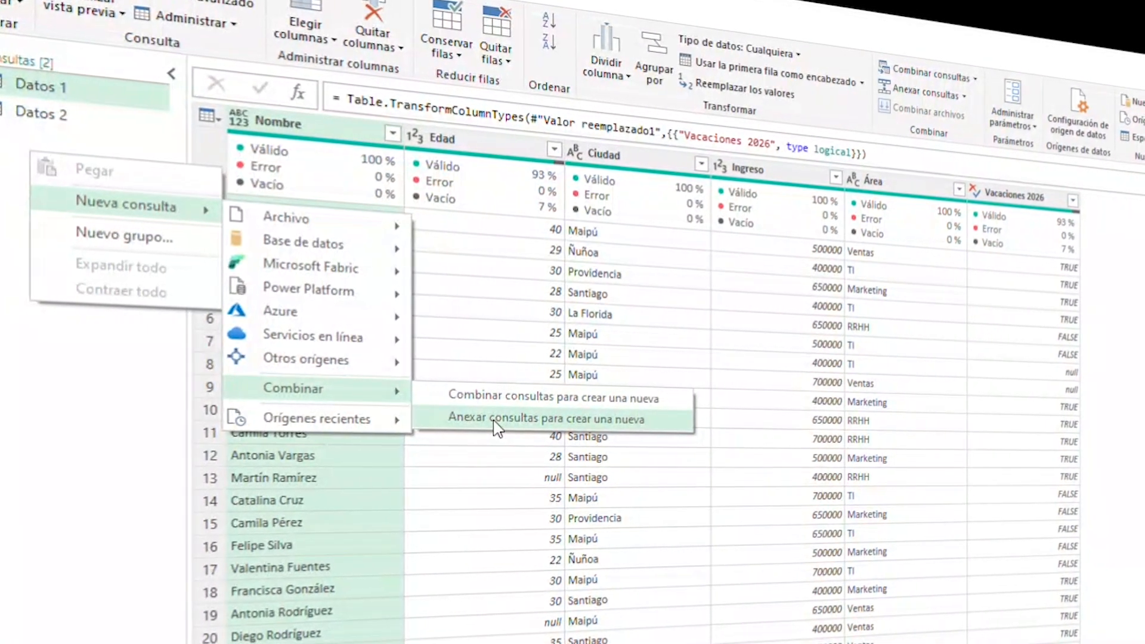
{"action": "left_click", "coordinate": [495, 421]}
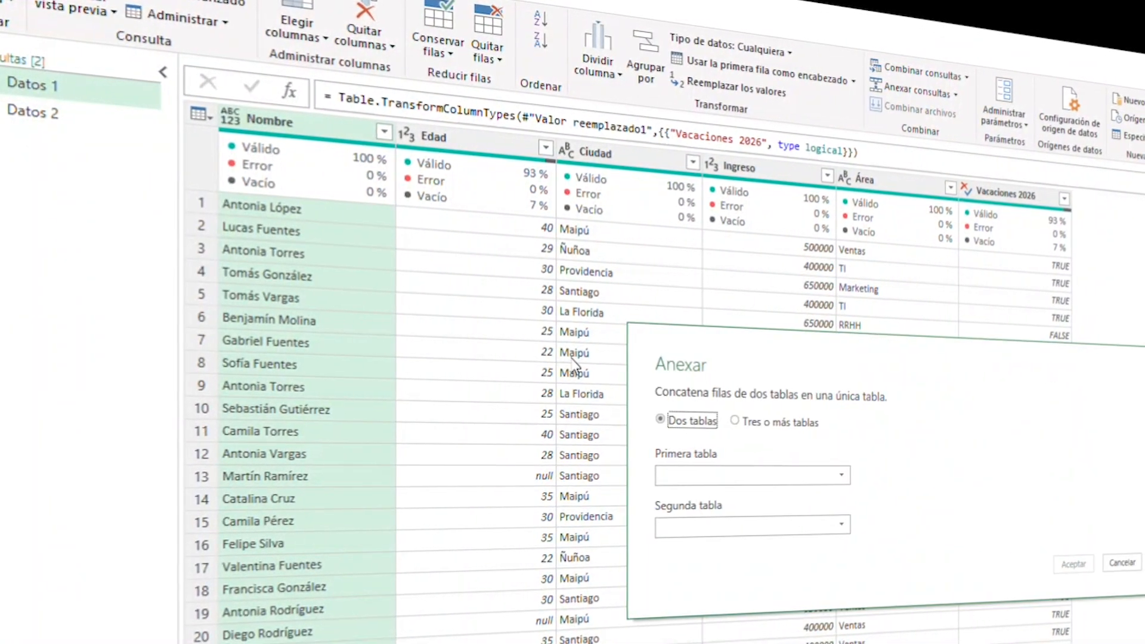
{"action": "left_click", "coordinate": [770, 476]}
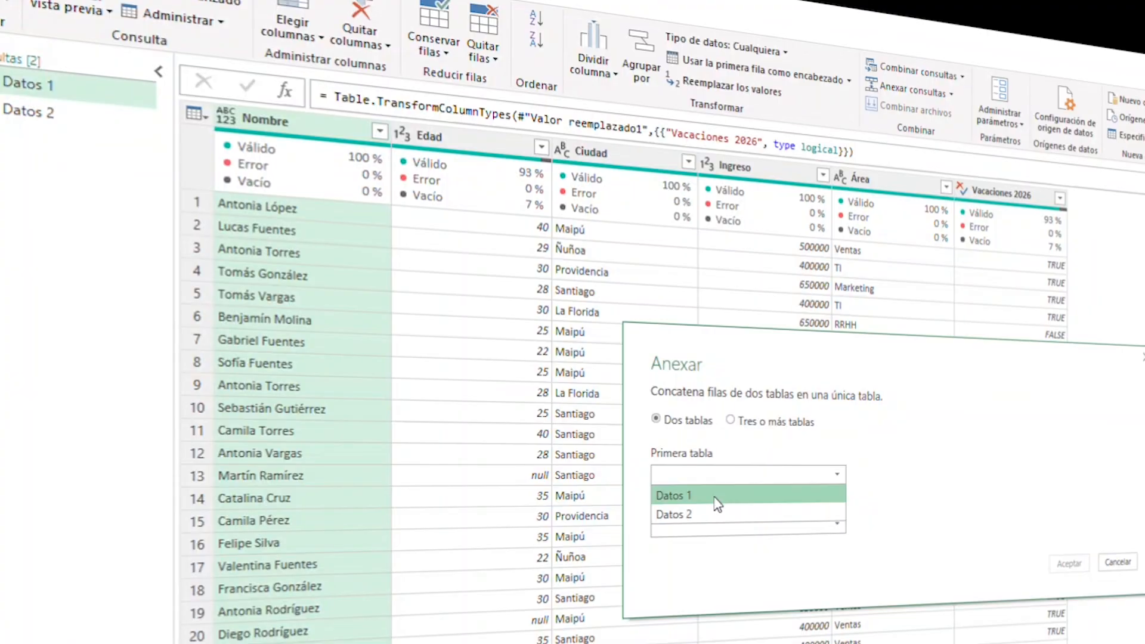
{"action": "left_click", "coordinate": [716, 504]}
{"action": "left_click", "coordinate": [715, 524]}
{"action": "left_click", "coordinate": [701, 569]}
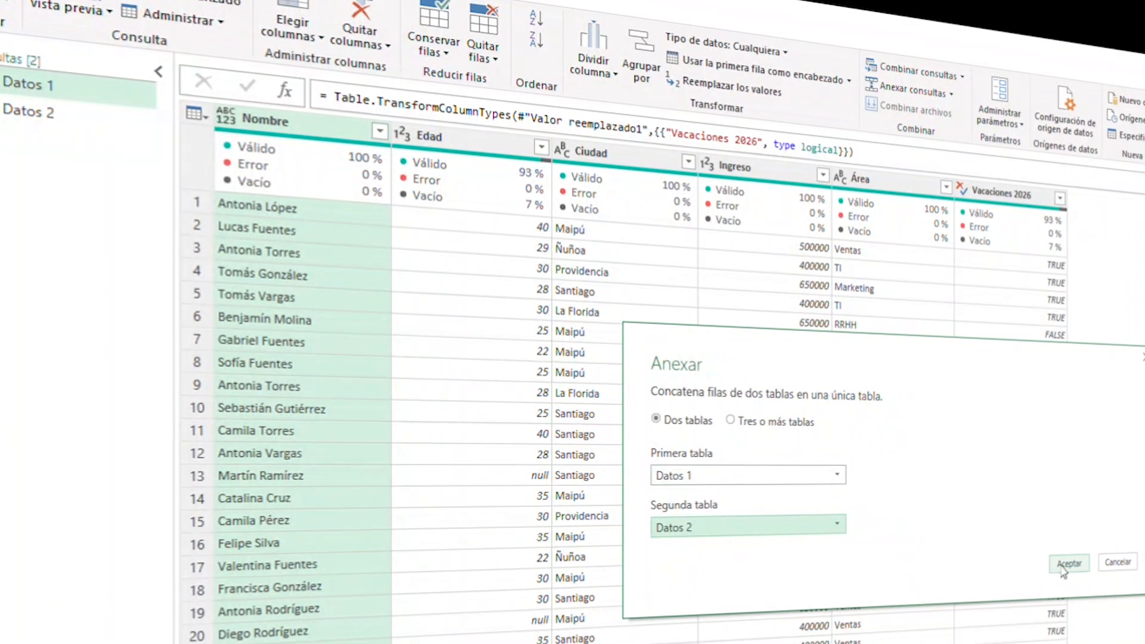
{"action": "left_click", "coordinate": [1072, 567]}
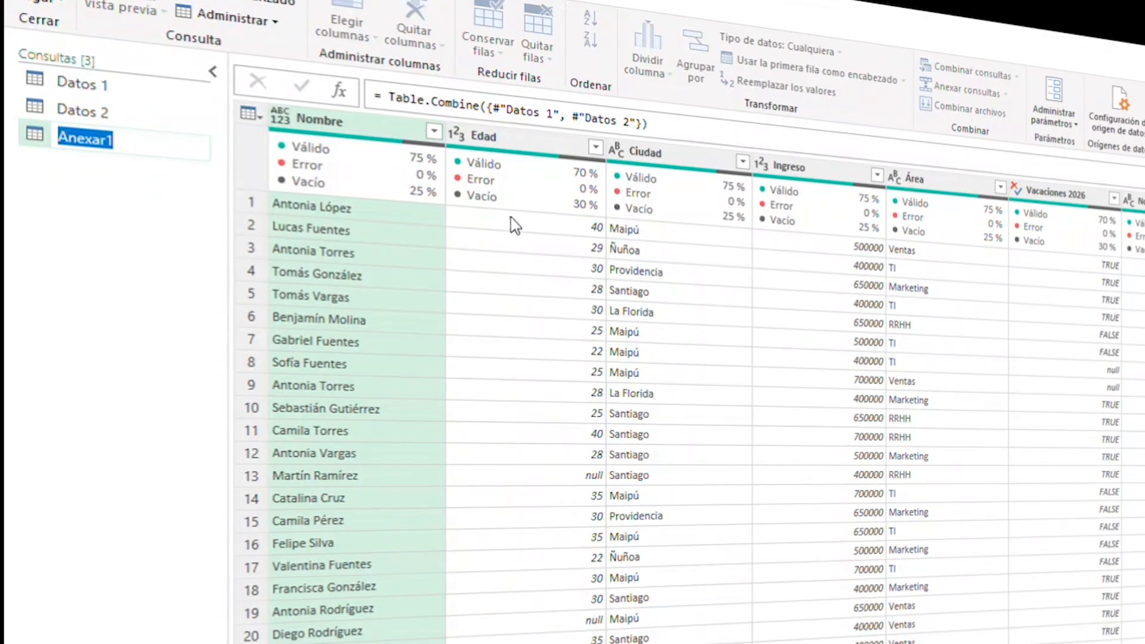
Step: Name the new appended query Consolidado
{"action": "type", "text": "C"}
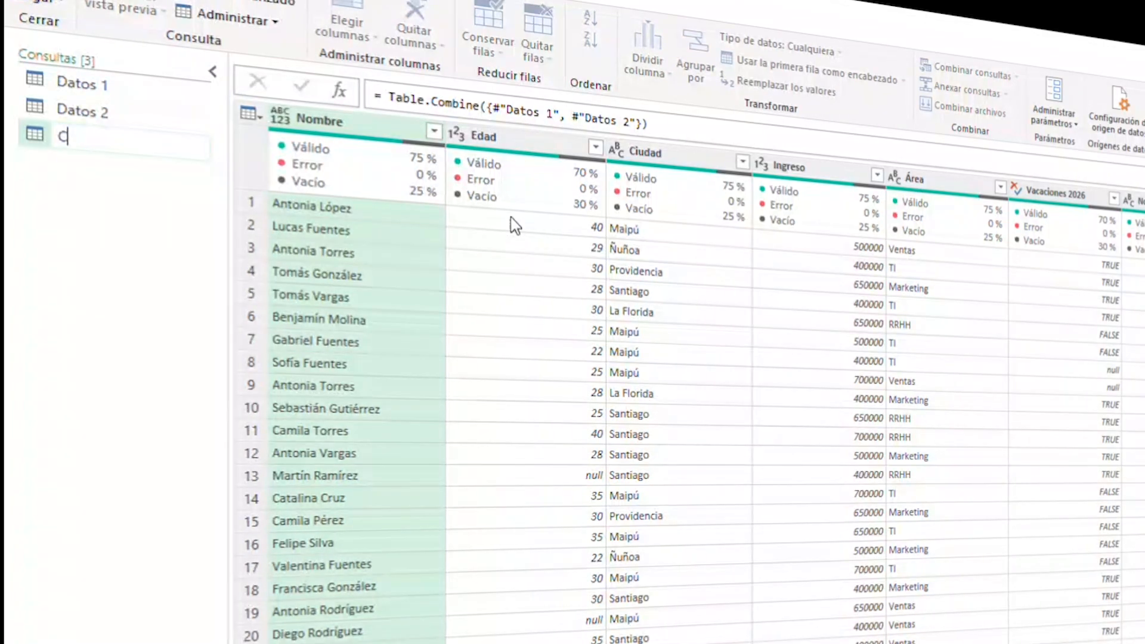
{"action": "type", "text": "onsolidado"}
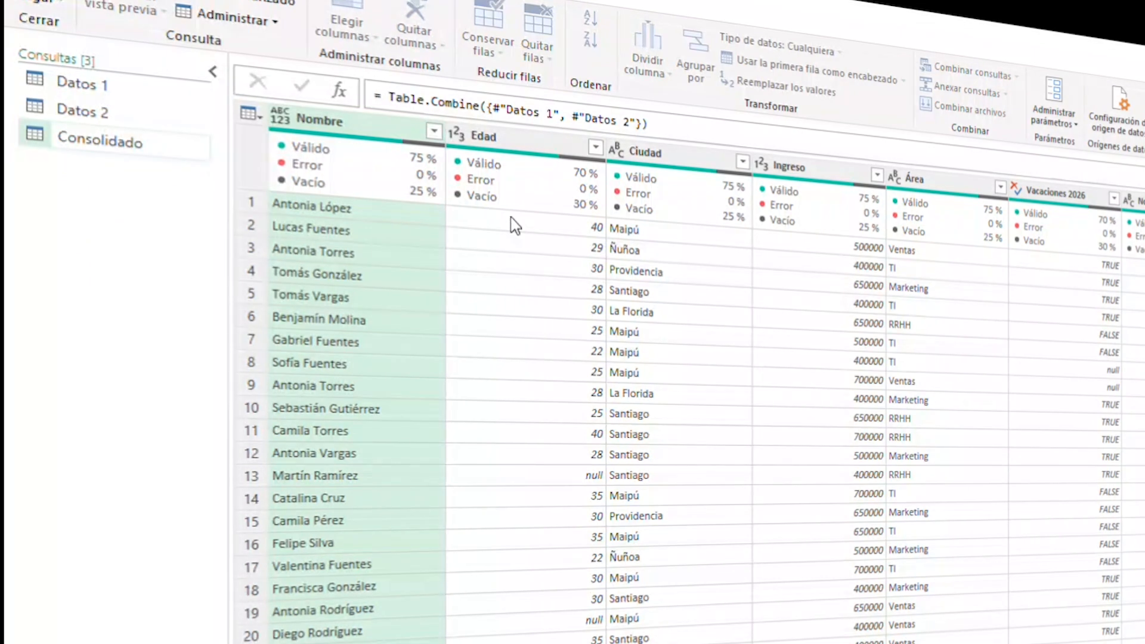
{"action": "left_click", "coordinate": [134, 278]}
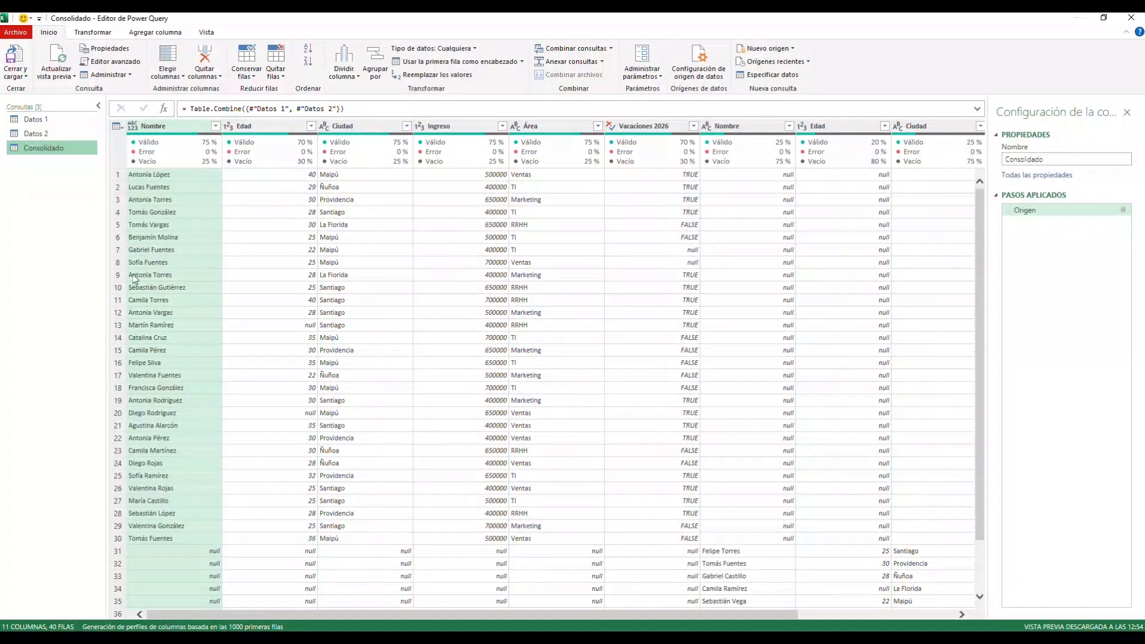
Step: Examine how the rows and columns were appended in Consolidado, and compare the column headers of Datos 1 and Datos 2
{"action": "left_click", "coordinate": [119, 541]}
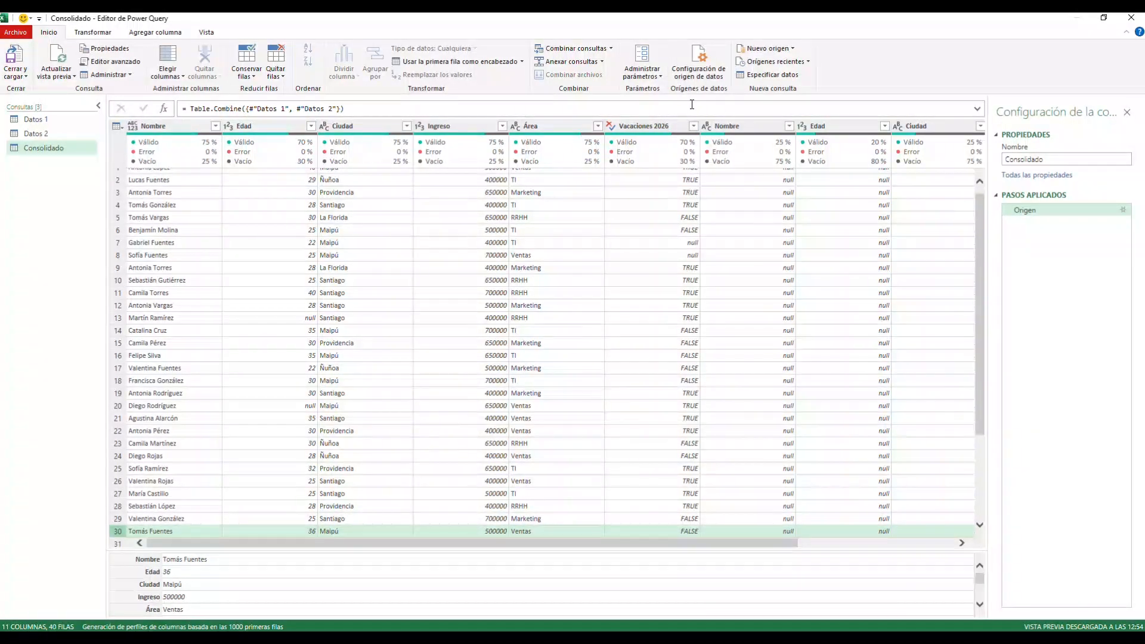
{"action": "left_click_drag", "start_coordinate": [747, 543], "coordinate": [362, 540]}
{"action": "scroll", "coordinate": [648, 300], "scroll_direction": "down", "scroll_amount": 3}
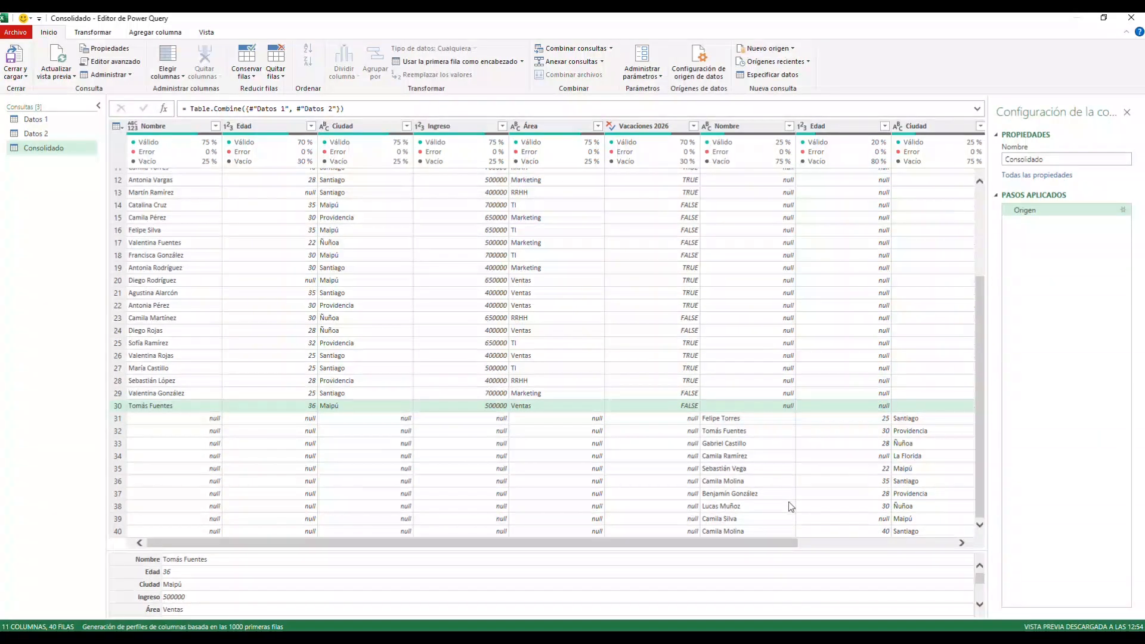
{"action": "scroll", "coordinate": [832, 550], "scroll_direction": "right", "scroll_amount": 3}
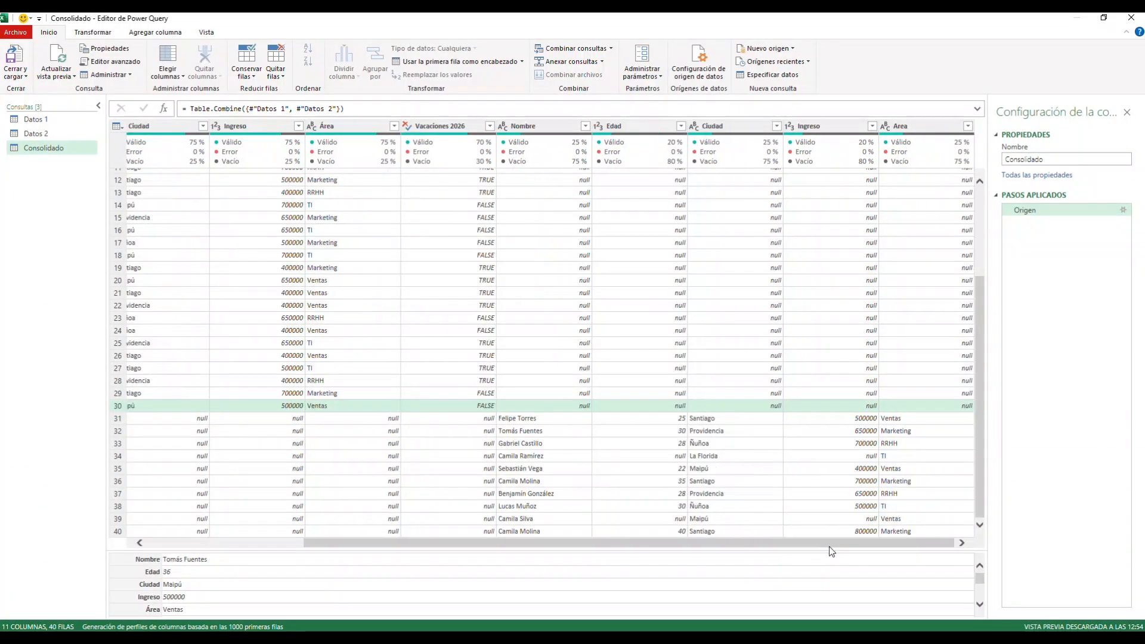
{"action": "scroll", "coordinate": [856, 534], "scroll_direction": "left", "scroll_amount": 3}
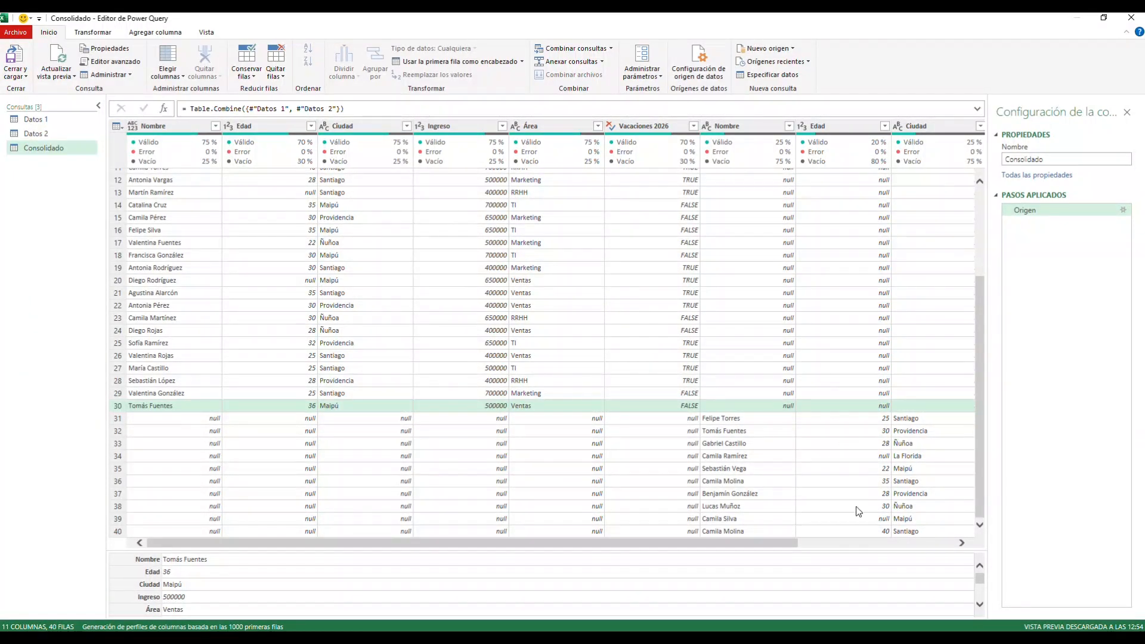
{"action": "scroll", "coordinate": [750, 532], "scroll_direction": "right", "scroll_amount": 2}
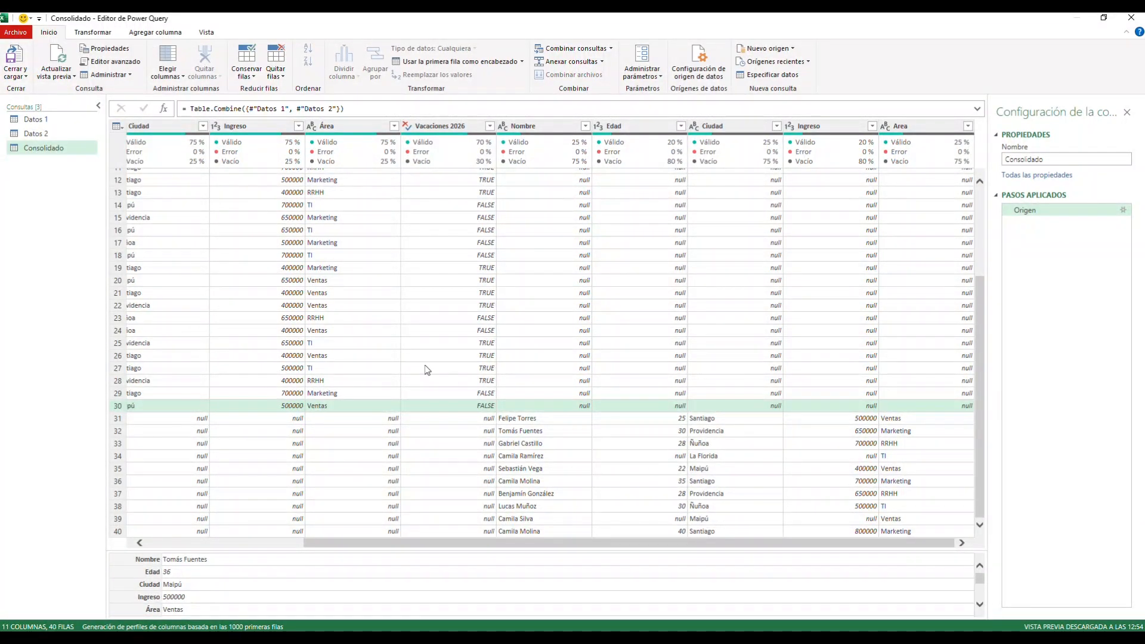
{"action": "scroll", "coordinate": [978, 343], "scroll_direction": "up", "scroll_amount": 4}
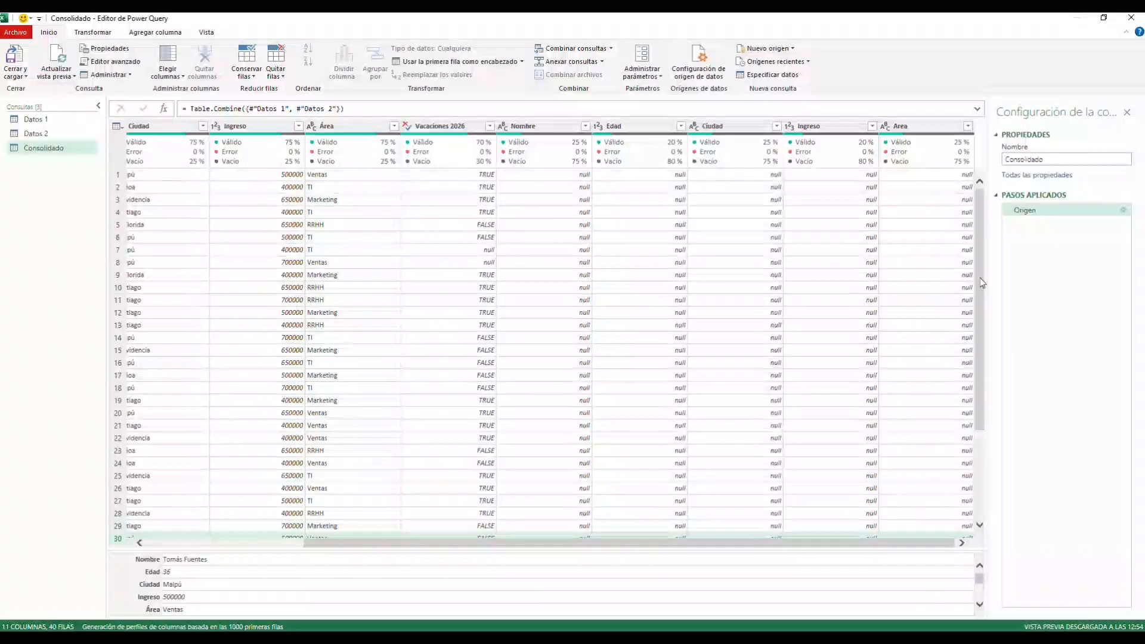
{"action": "left_click_drag", "start_coordinate": [777, 542], "coordinate": [535, 477]}
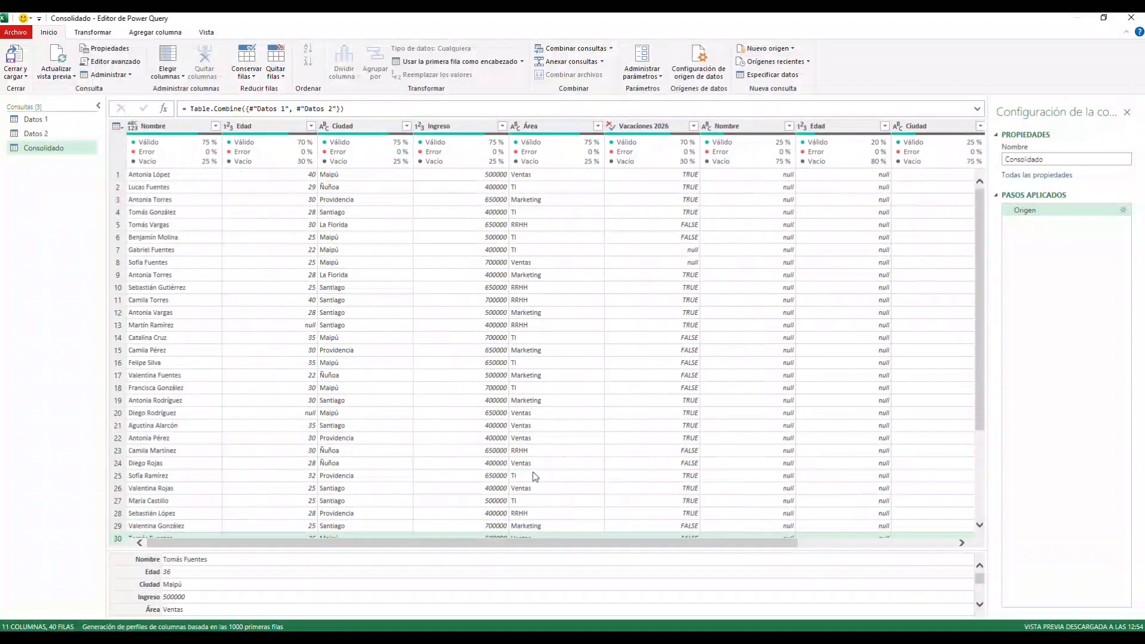
{"action": "left_click", "coordinate": [35, 119]}
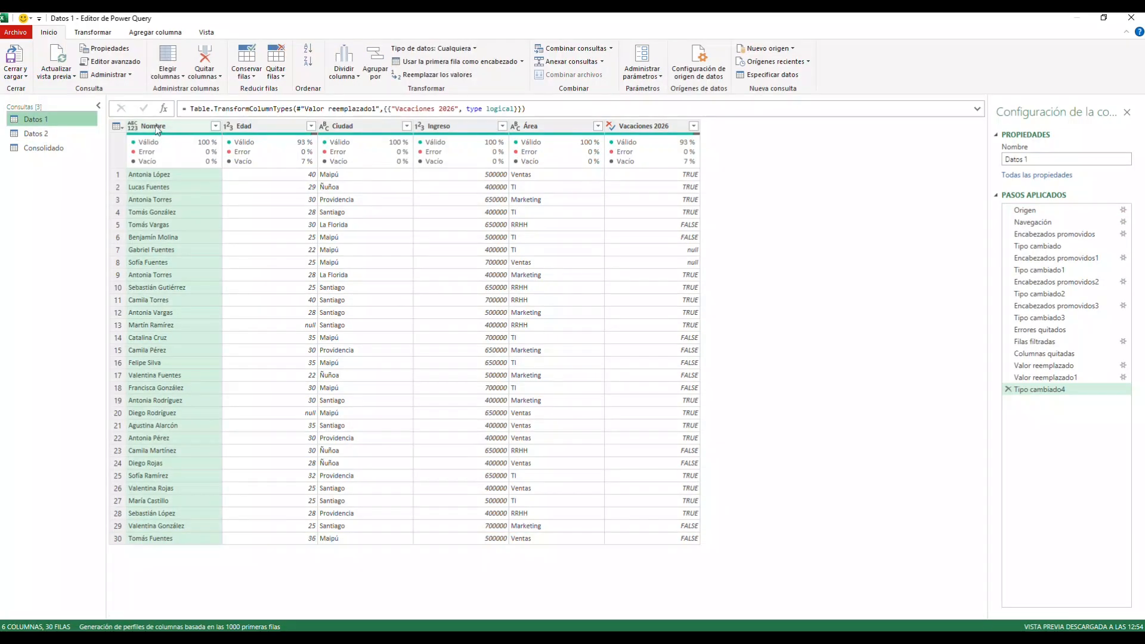
{"action": "key", "text": "Down"}
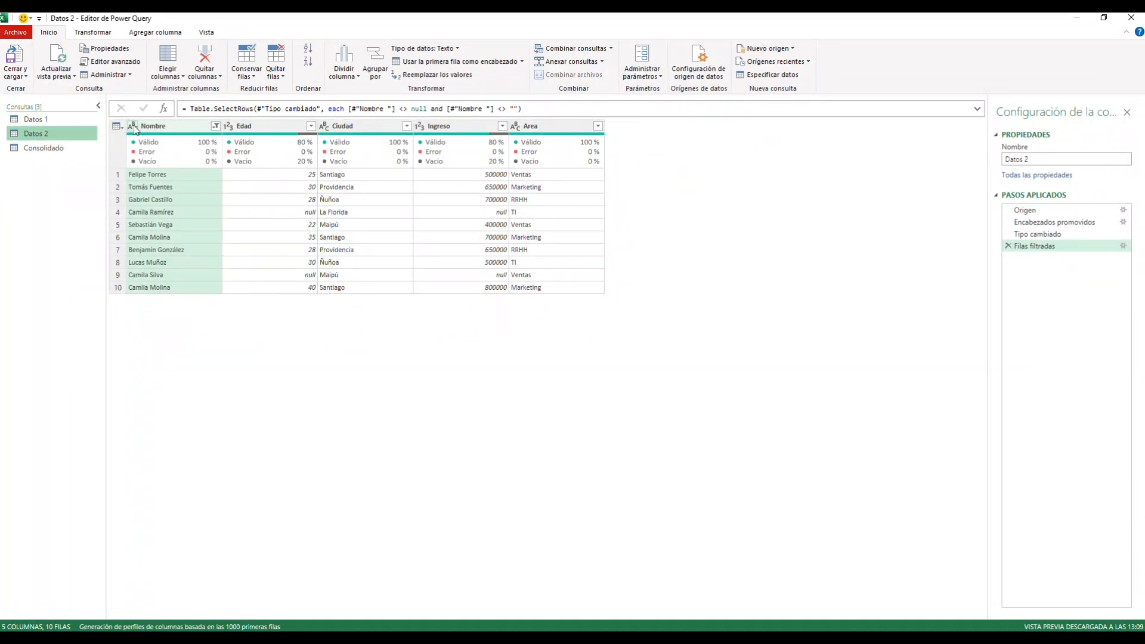
{"action": "left_click", "coordinate": [52, 119]}
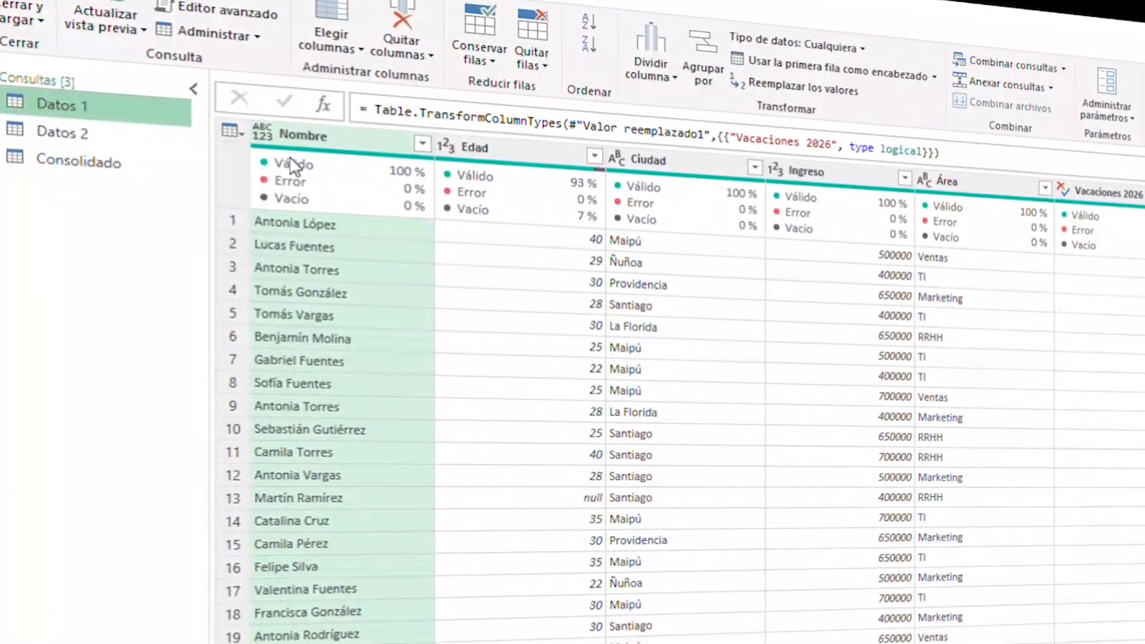
{"action": "mouse_move", "coordinate": [292, 164]}
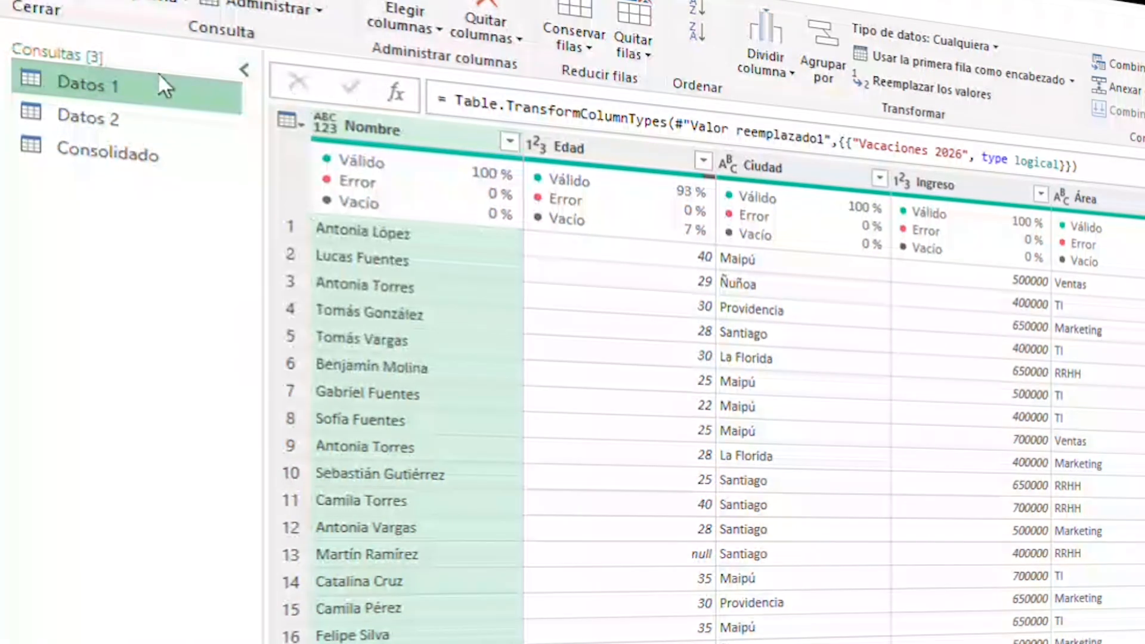
Step: Remove the trailing space from the Nombre column header in Datos 2 and check the effect in Consolidado
{"action": "left_click", "coordinate": [107, 127]}
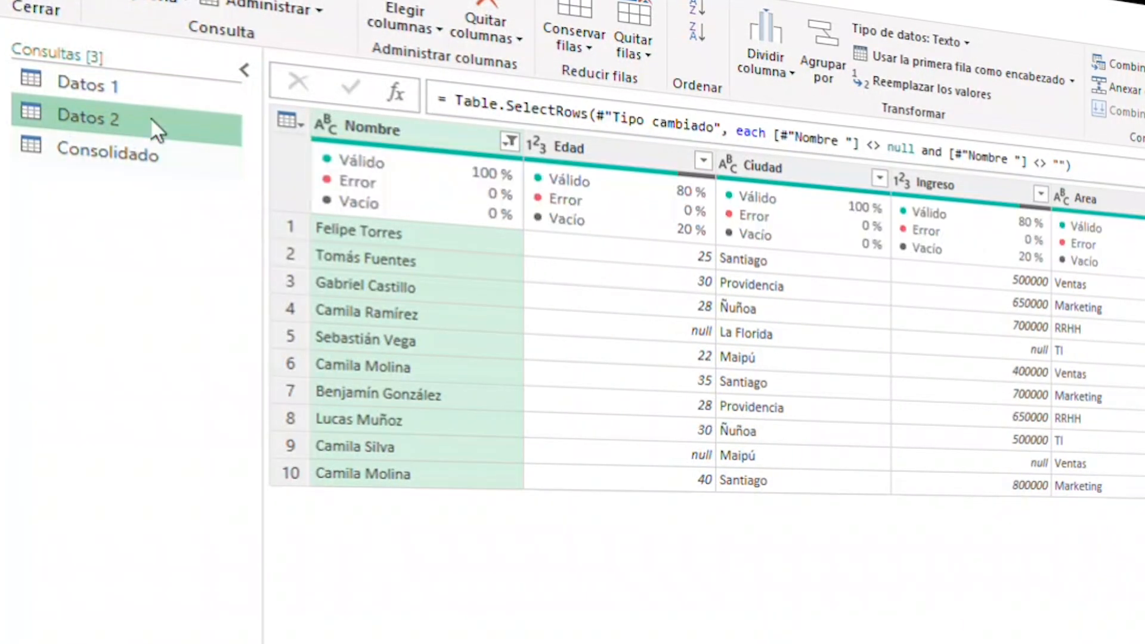
{"action": "double_click", "coordinate": [422, 130]}
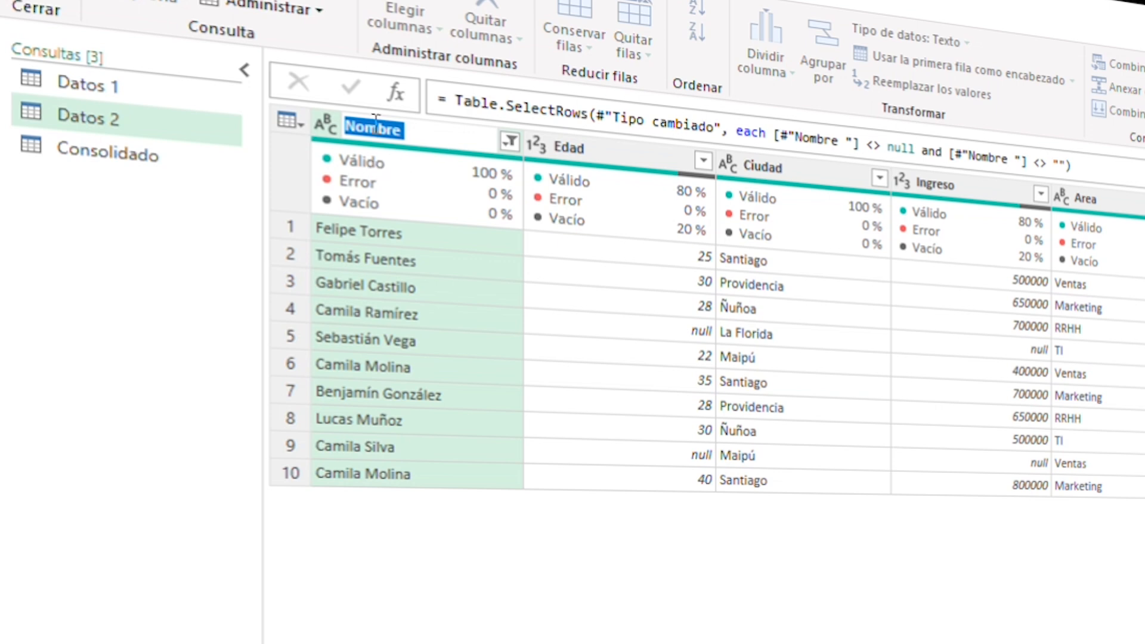
{"action": "left_click", "coordinate": [408, 134]}
{"action": "key", "text": "shift+Left"}
{"action": "key", "text": "BackSpace"}
{"action": "left_click", "coordinate": [563, 574]}
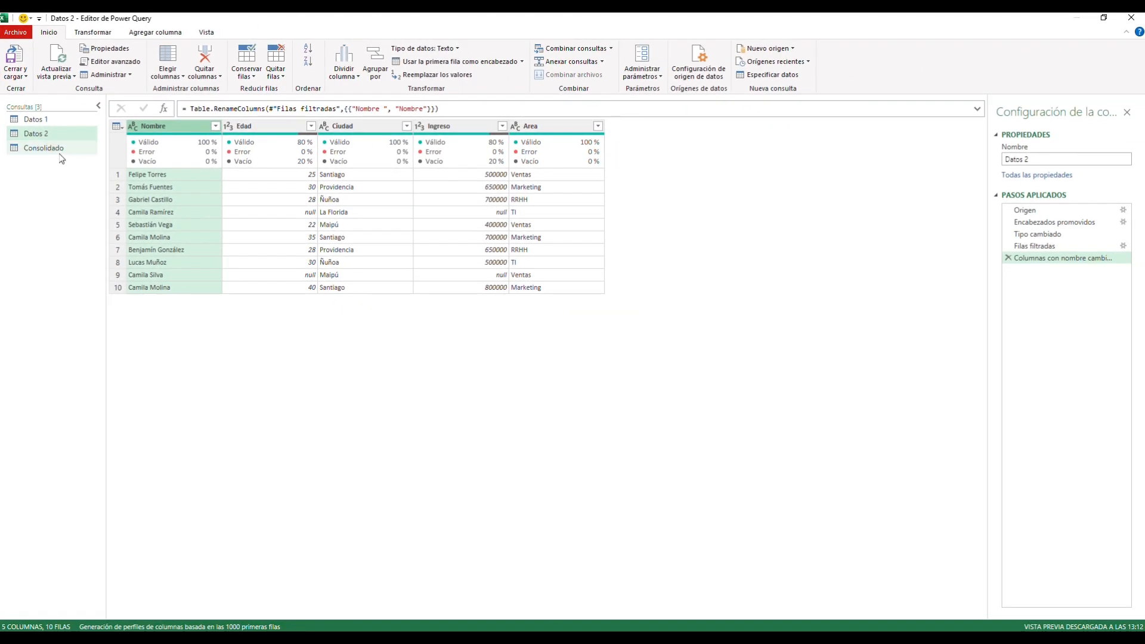
{"action": "left_click", "coordinate": [58, 153]}
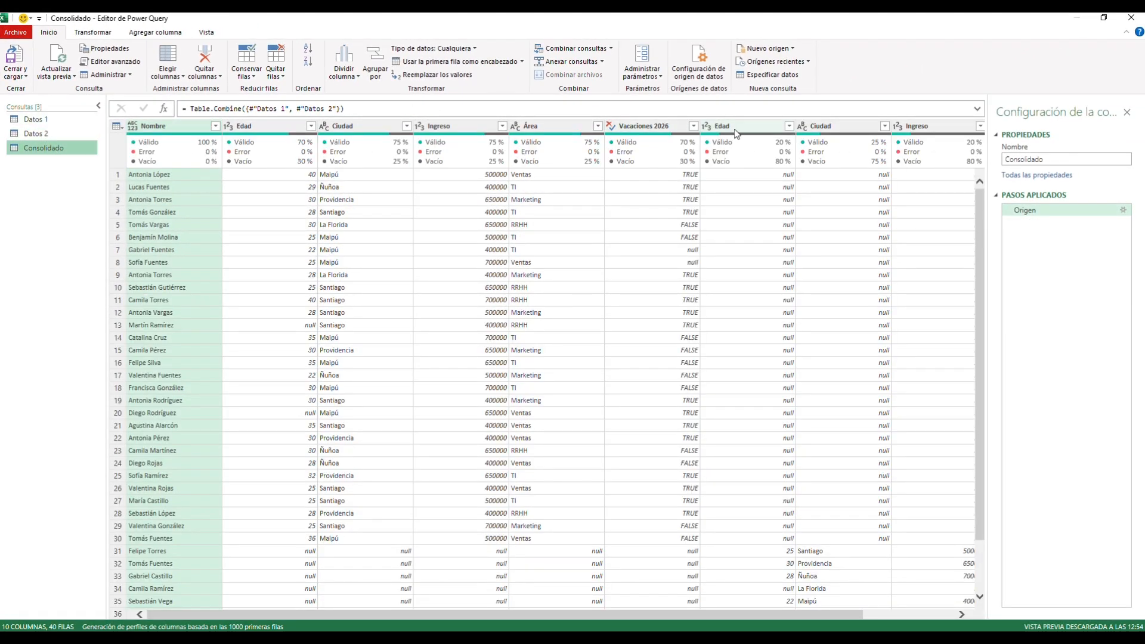
{"action": "scroll", "coordinate": [203, 453], "scroll_direction": "down", "scroll_amount": 2}
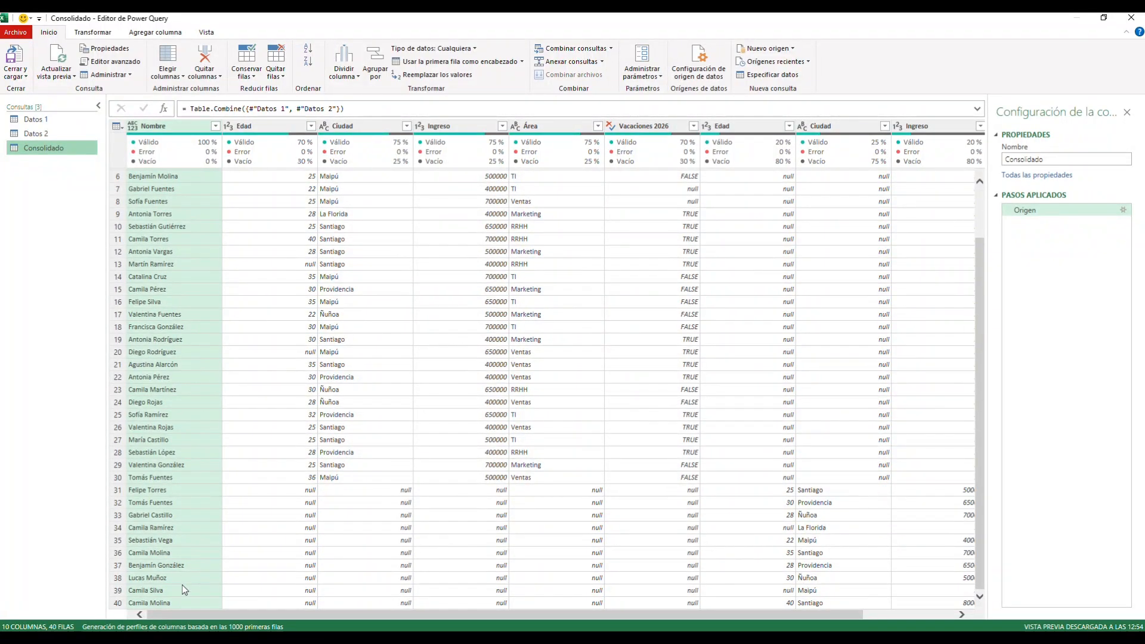
{"action": "scroll", "coordinate": [181, 603], "scroll_direction": "up", "scroll_amount": 2}
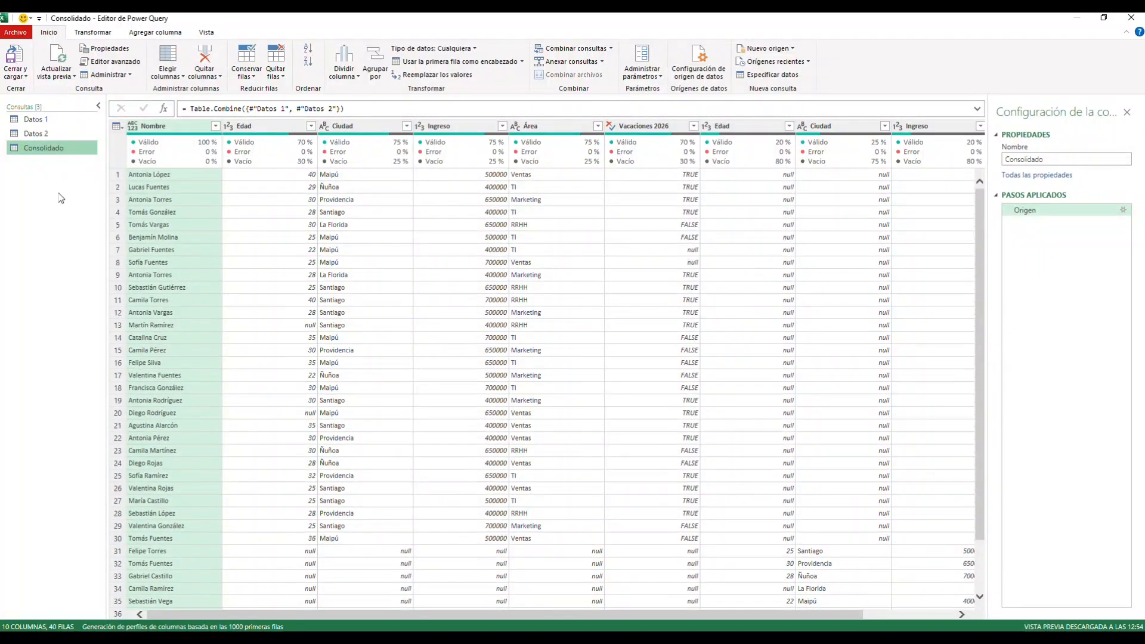
Step: Remove the leading and trailing spaces from the Edad column header in Datos 2
{"action": "left_click", "coordinate": [48, 134]}
{"action": "left_click", "coordinate": [258, 125]}
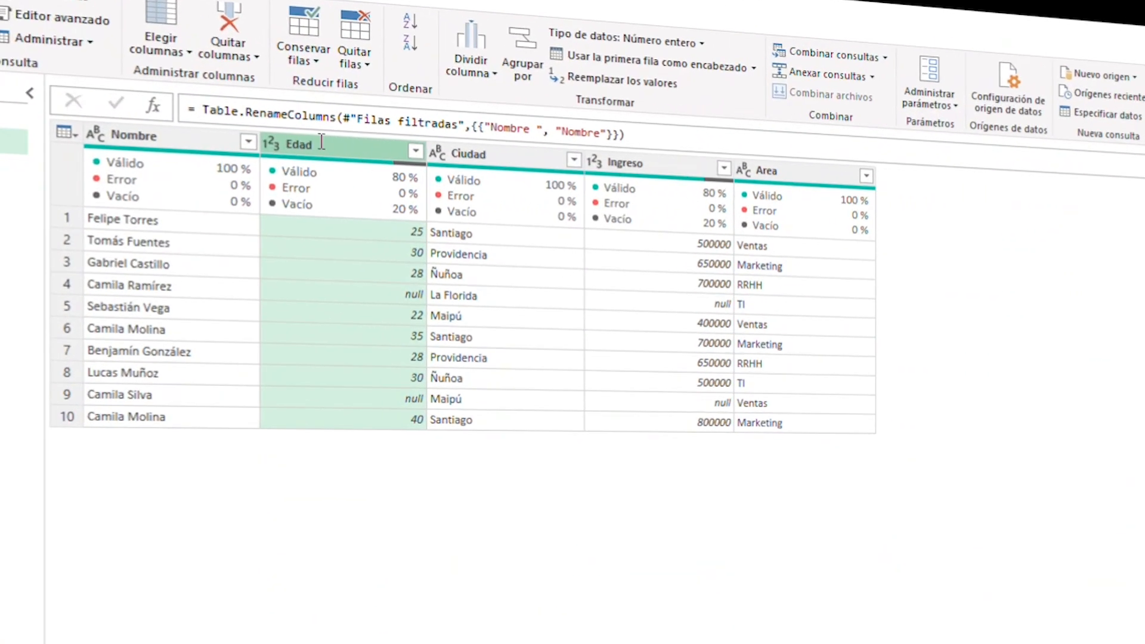
{"action": "double_click", "coordinate": [321, 142]}
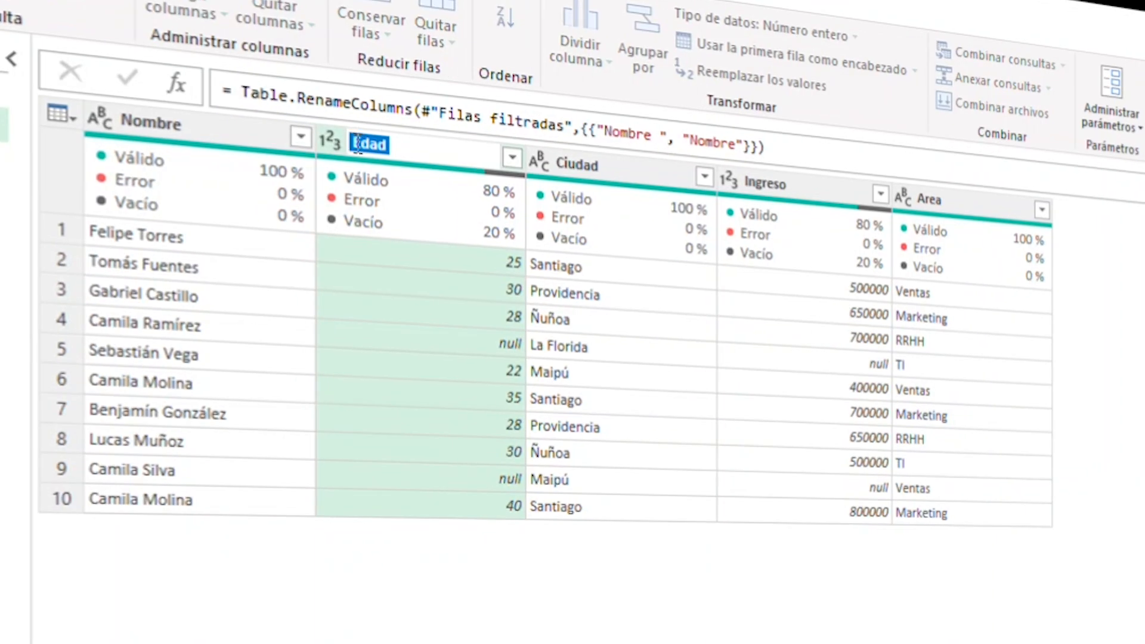
{"action": "left_click", "coordinate": [400, 146]}
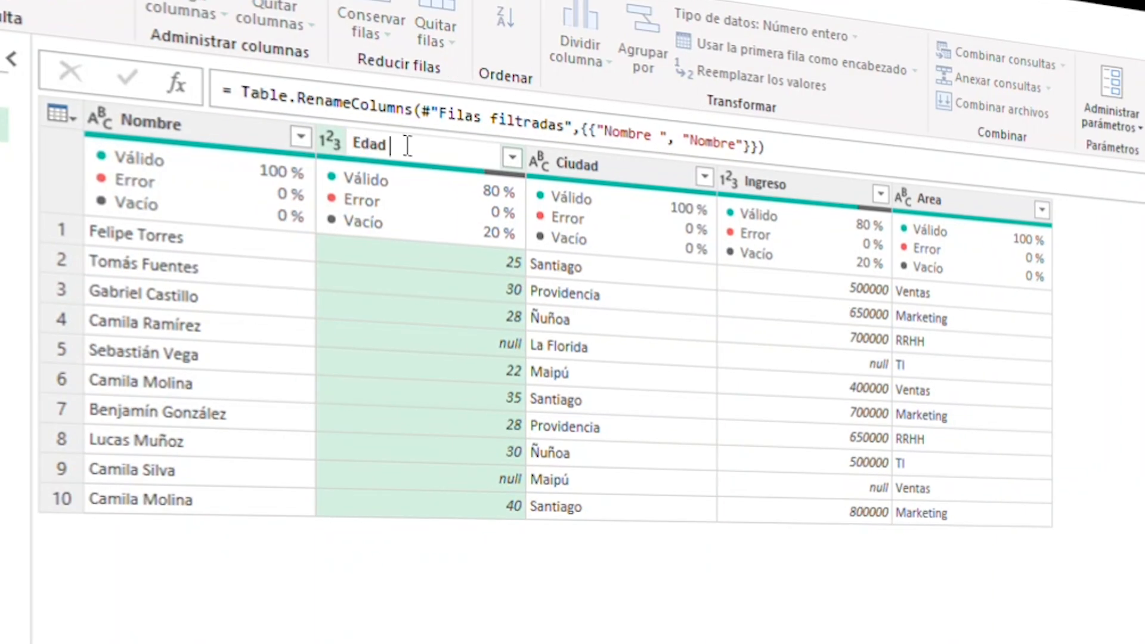
{"action": "left_click", "coordinate": [359, 145]}
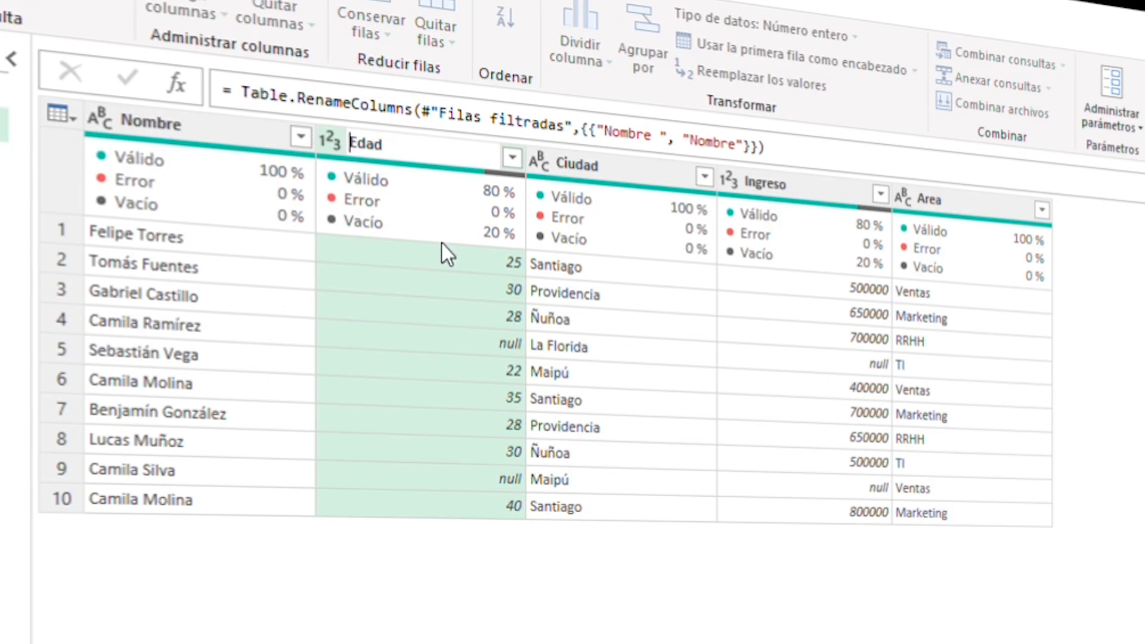
{"action": "left_click", "coordinate": [496, 358]}
Step: Remove the leading and trailing spaces from the Ciudad column header in Datos 2
{"action": "double_click", "coordinate": [620, 164]}
{"action": "left_click", "coordinate": [623, 165]}
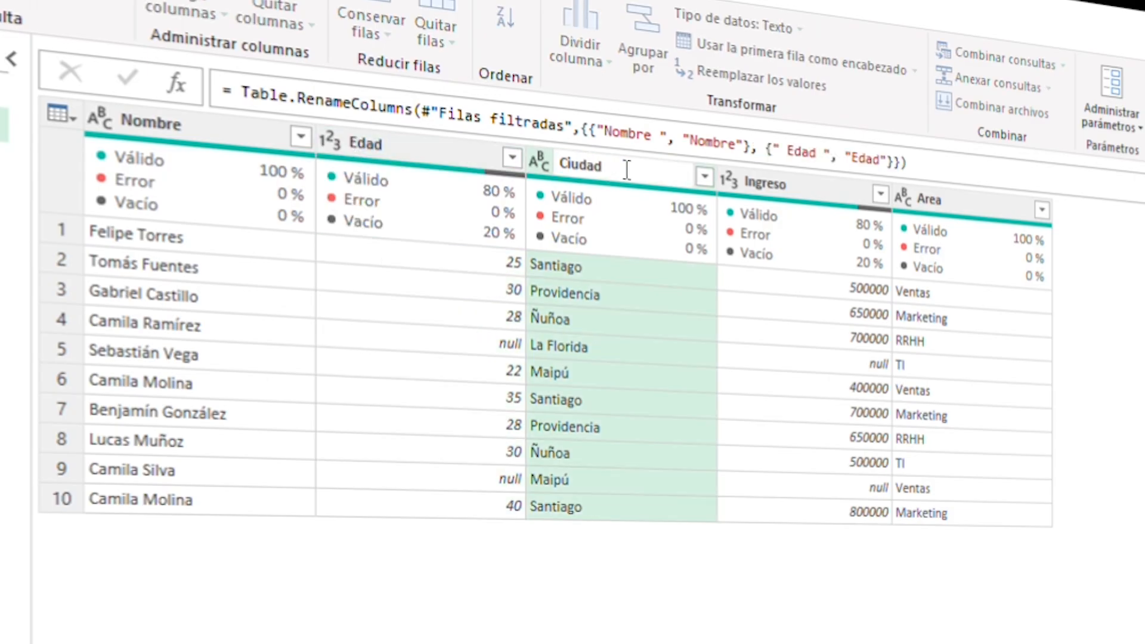
{"action": "left_click", "coordinate": [562, 164]}
{"action": "key", "text": "BackSpace"}
Step: Remove the extra spaces around the Ingreso column header in Datos 2
{"action": "double_click", "coordinate": [784, 190]}
{"action": "left_click", "coordinate": [790, 184]}
{"action": "key", "text": "Return"}
Step: Remove the extra space from the Area column header in Datos 2
{"action": "double_click", "coordinate": [942, 206]}
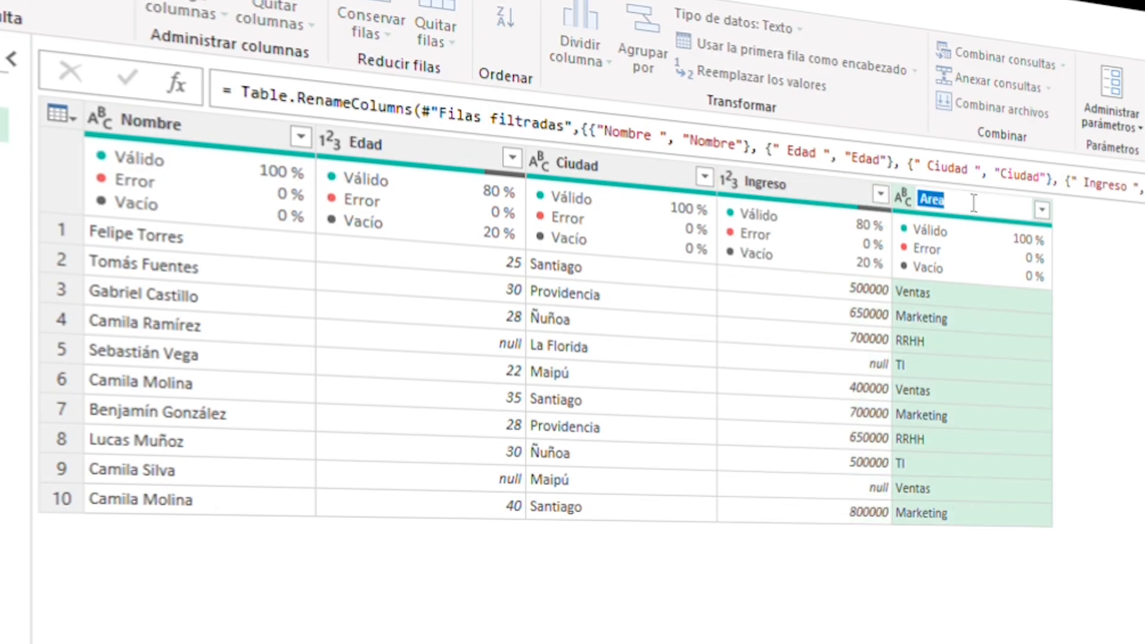
{"action": "left_click", "coordinate": [920, 200]}
{"action": "key", "text": "BackSpace"}
{"action": "key", "text": "Return"}
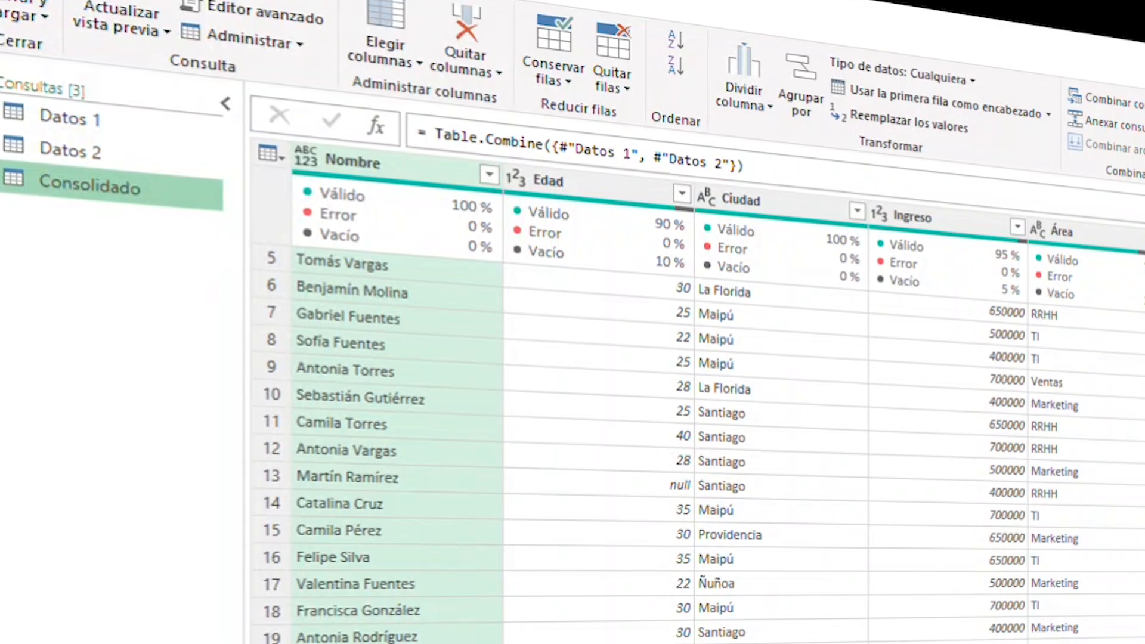
Step: Rename the Area column header in the Datos 2 query to Área so it matches the other query
{"action": "scroll", "coordinate": [716, 448], "scroll_direction": "up", "scroll_amount": 2}
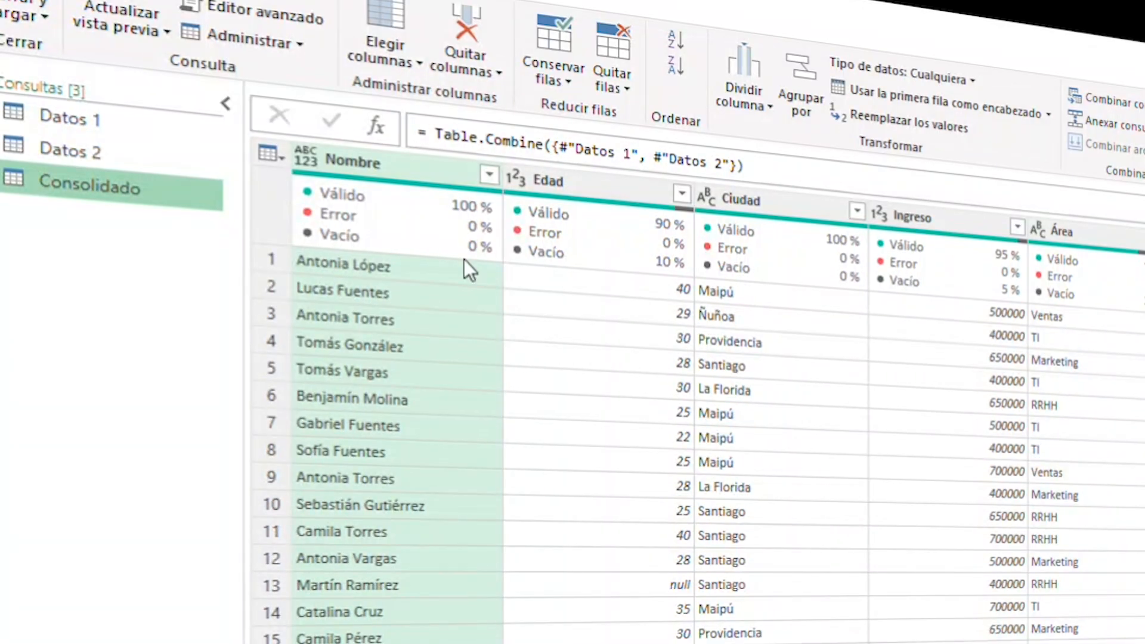
{"action": "left_click", "coordinate": [90, 157]}
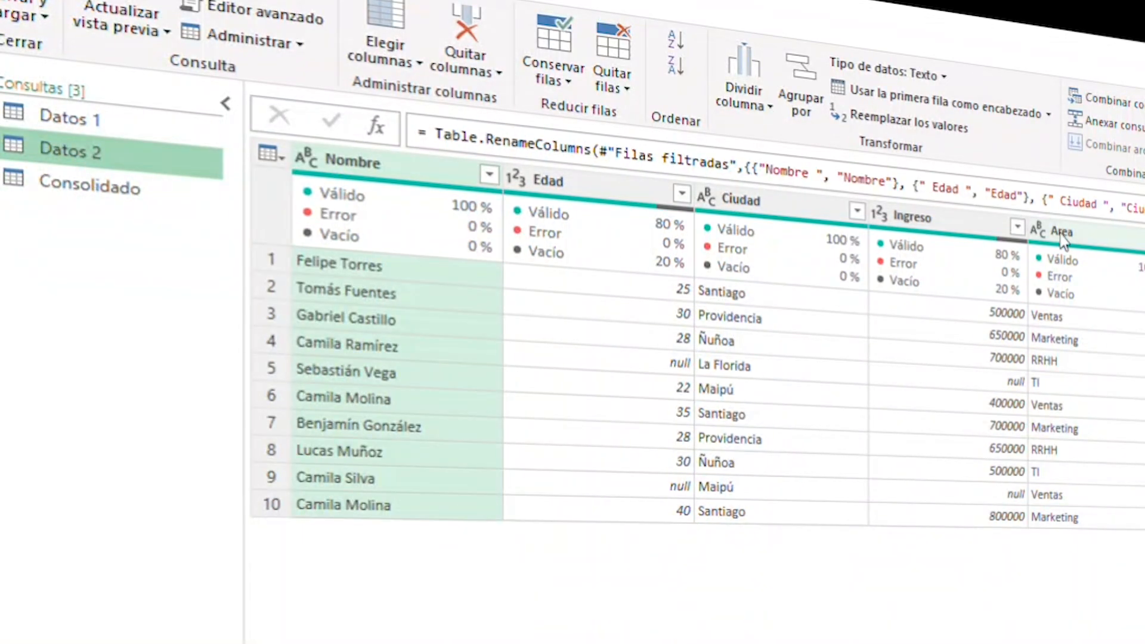
{"action": "double_click", "coordinate": [1061, 233]}
{"action": "left_click", "coordinate": [1060, 232]}
{"action": "key", "text": "BackSpace"}
{"action": "type", "text": "Á"}
{"action": "key", "text": "Return"}
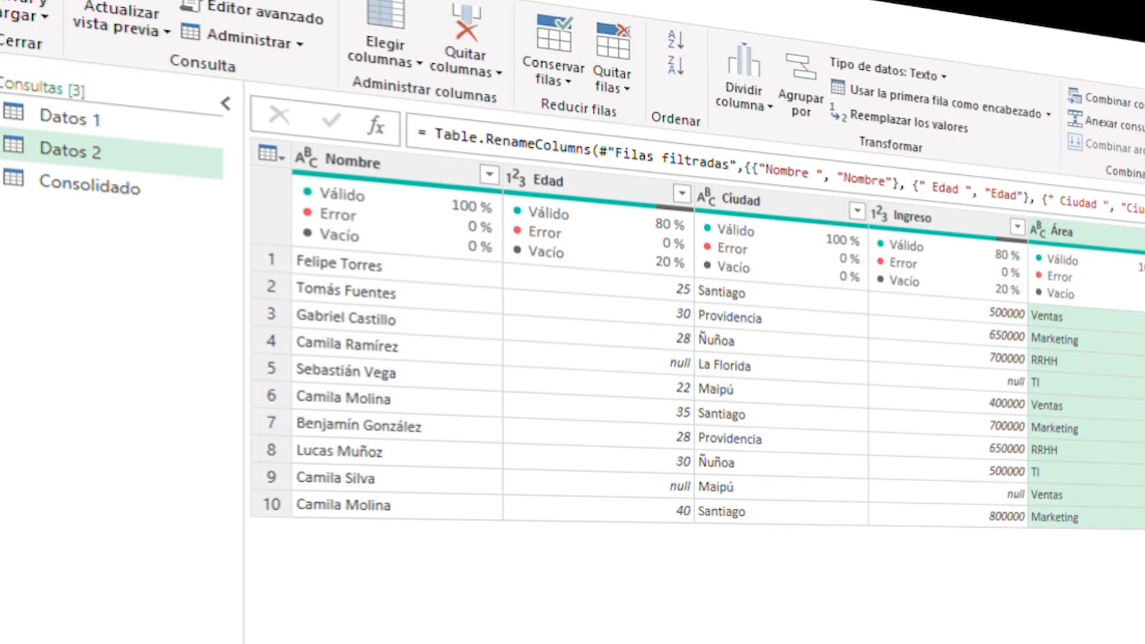
Step: Review the combined rows and columns of the Consolidado query from start to end
{"action": "left_click", "coordinate": [104, 190]}
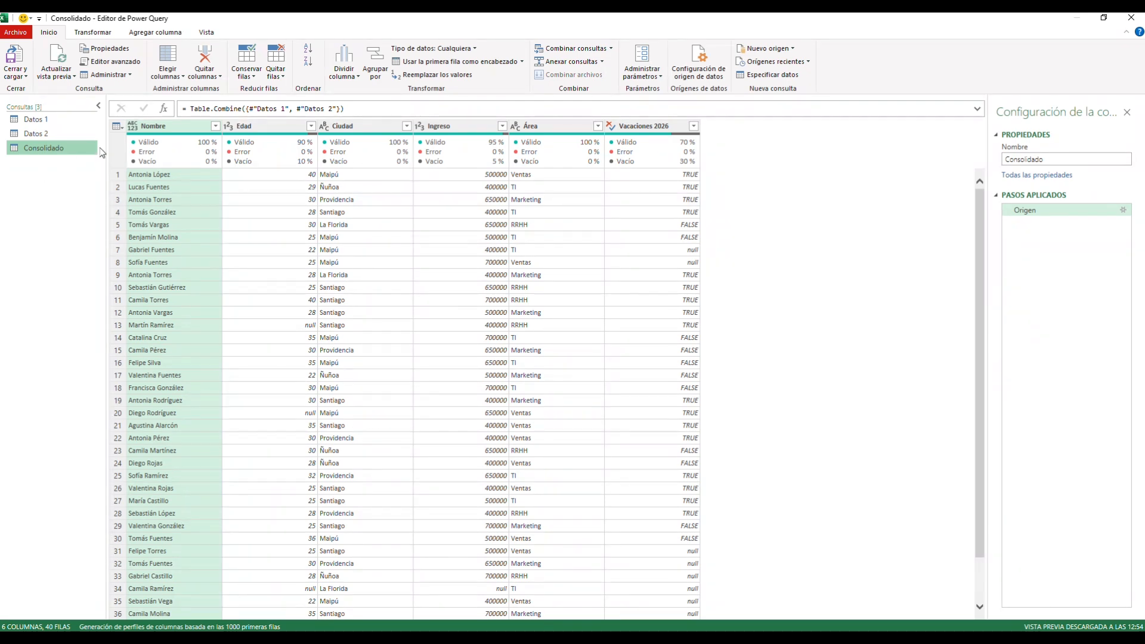
{"action": "scroll", "coordinate": [331, 290], "scroll_direction": "down", "scroll_amount": 2}
{"action": "scroll", "coordinate": [553, 528], "scroll_direction": "up", "scroll_amount": 2}
{"action": "scroll", "coordinate": [238, 311], "scroll_direction": "down", "scroll_amount": 2}
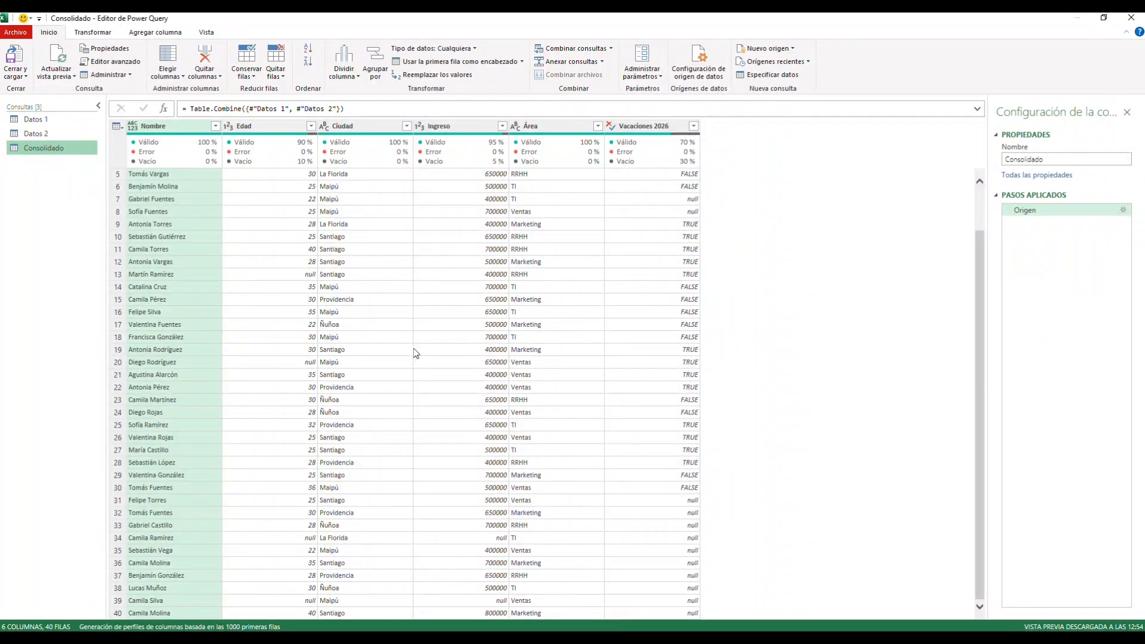
{"action": "scroll", "coordinate": [565, 329], "scroll_direction": "up", "scroll_amount": 2}
{"action": "left_click_drag", "start_coordinate": [52, 134], "coordinate": [349, 147]}
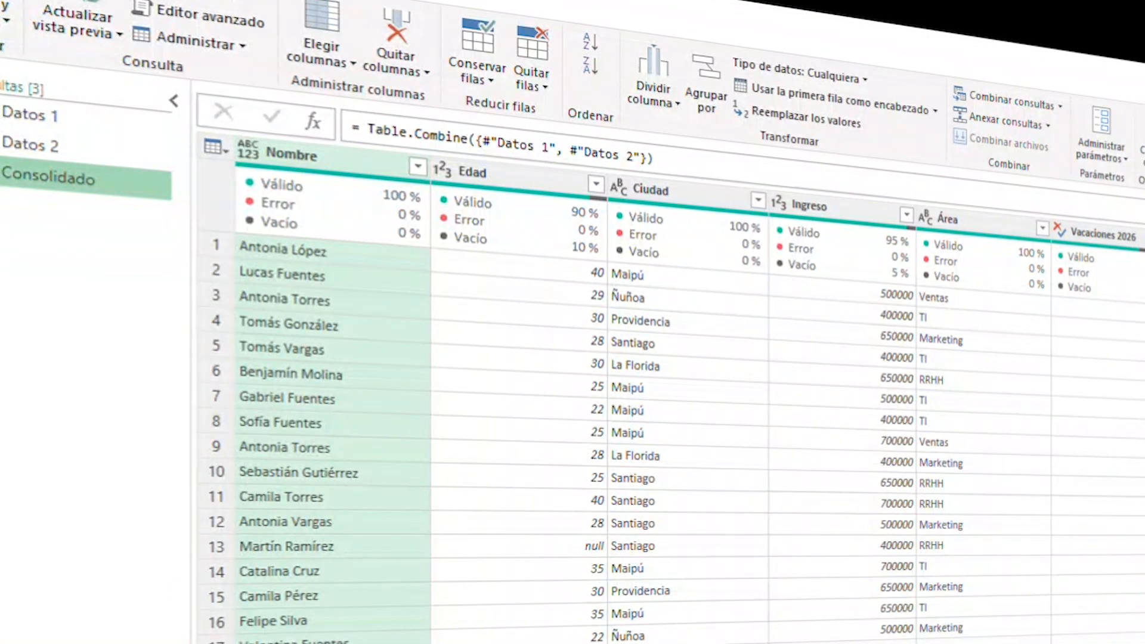
{"action": "left_click", "coordinate": [317, 157]}
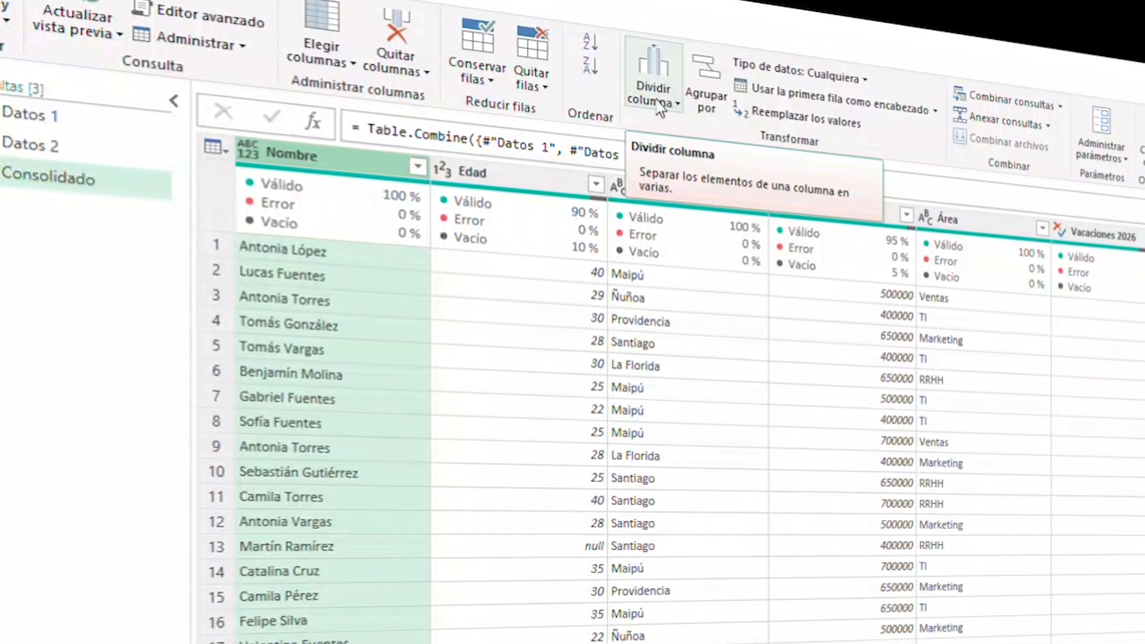
{"action": "right_click", "coordinate": [309, 167]}
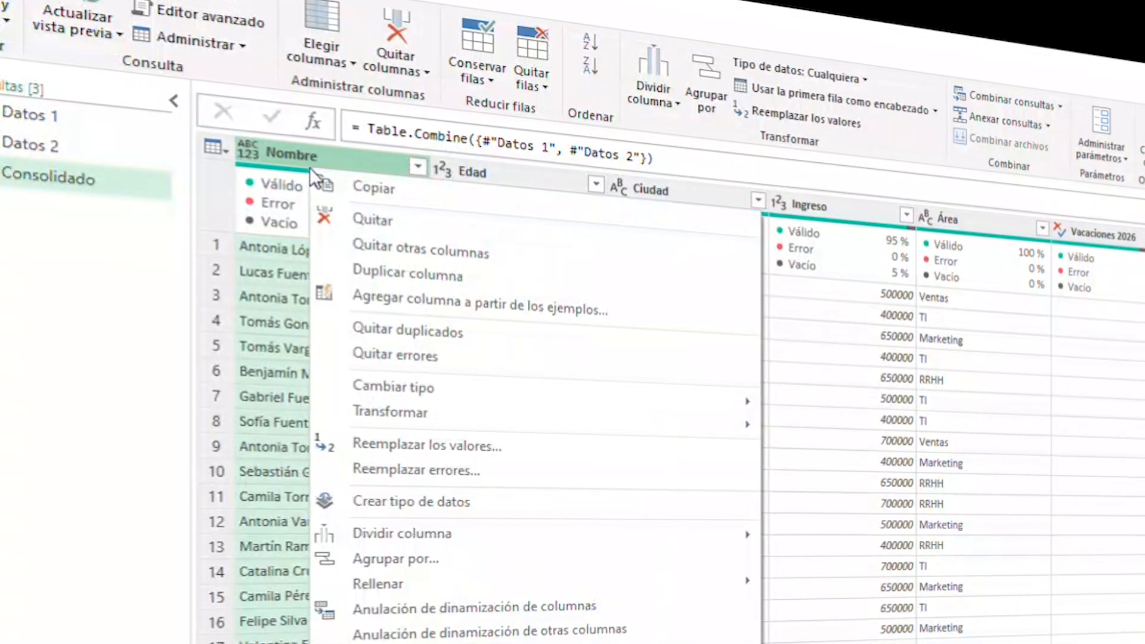
{"action": "mouse_move", "coordinate": [441, 537]}
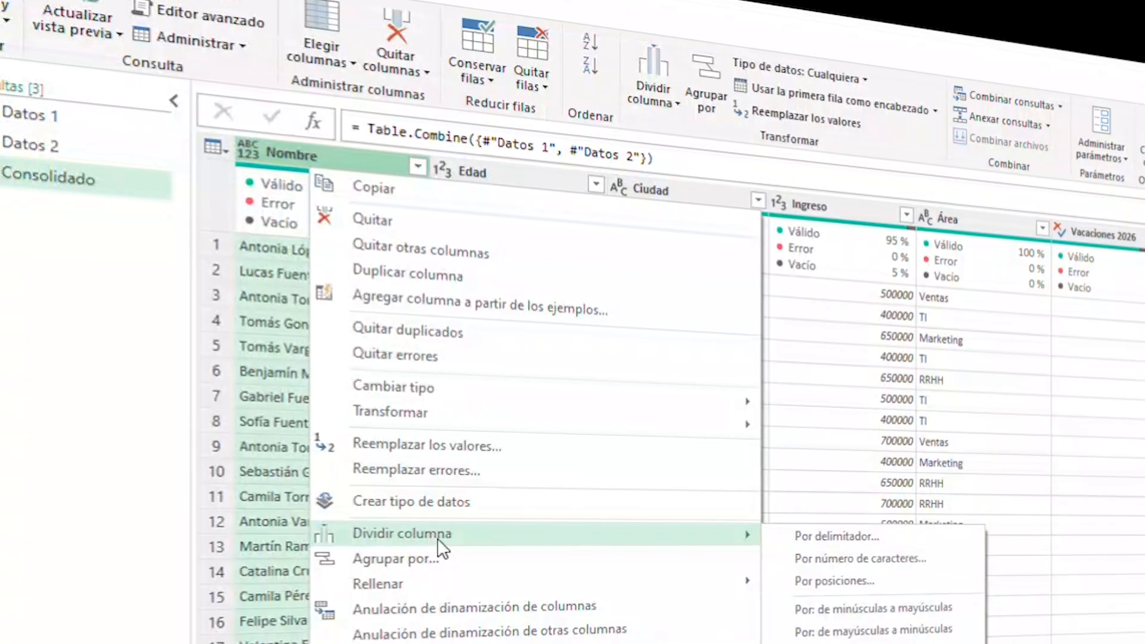
{"action": "left_click", "coordinate": [653, 86]}
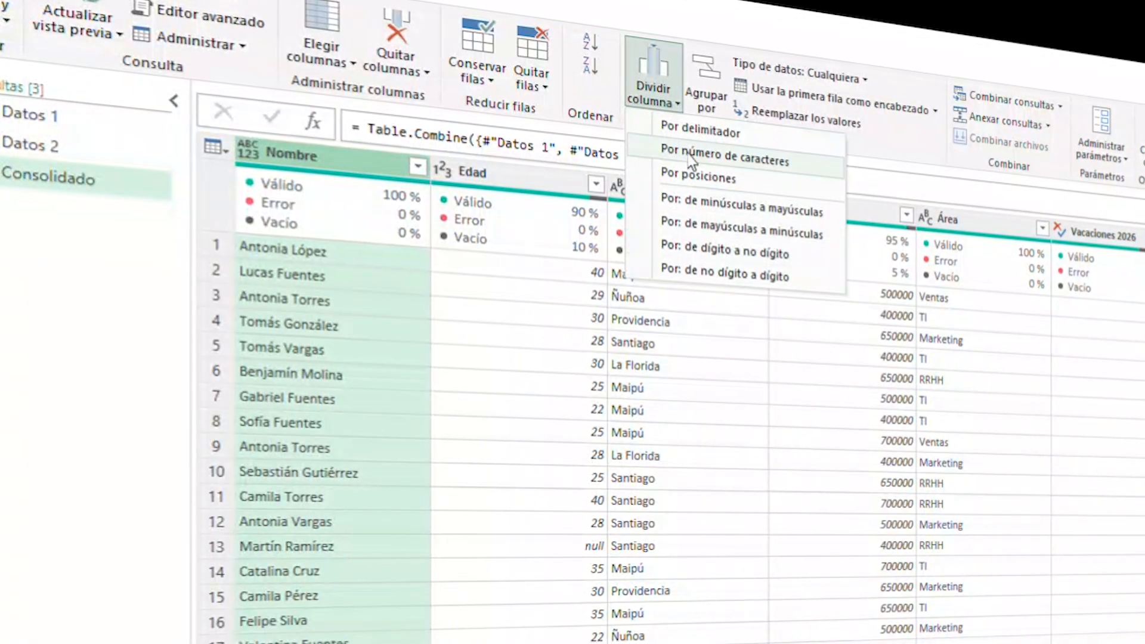
{"action": "right_click", "coordinate": [257, 296]}
{"action": "right_click", "coordinate": [306, 167]}
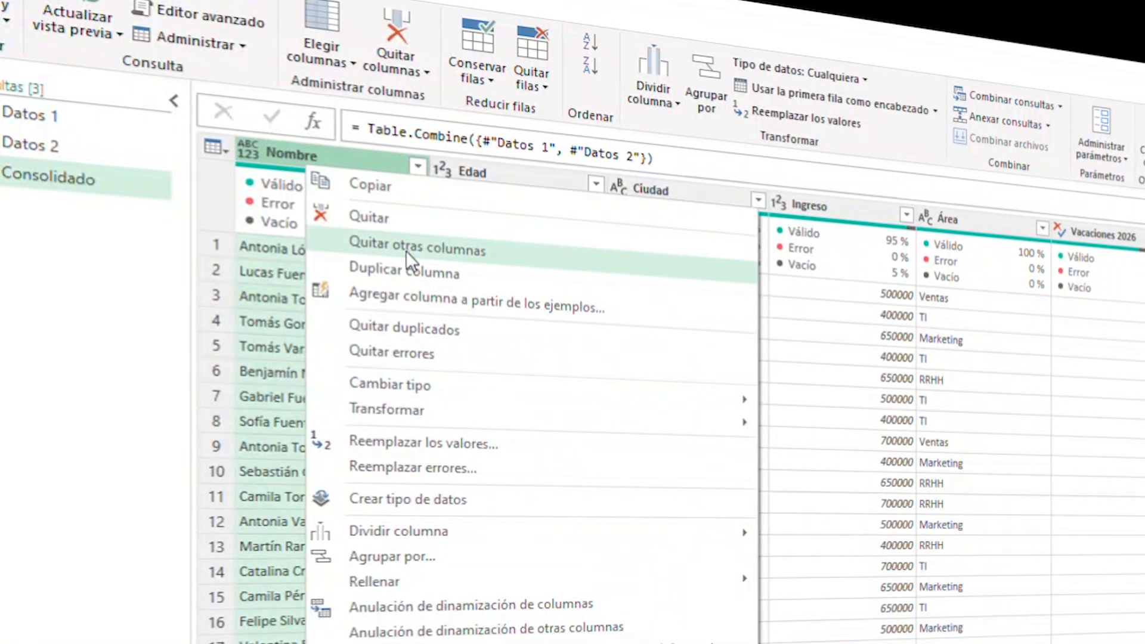
{"action": "mouse_move", "coordinate": [414, 534]}
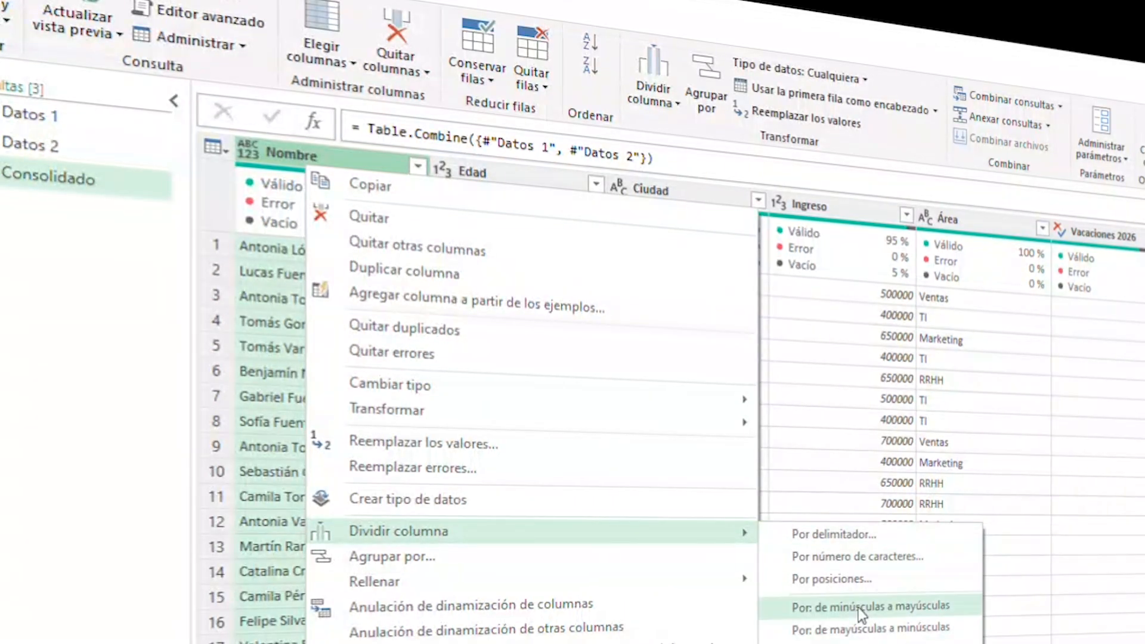
Step: Split the Nombre column in Consolidado by the Espacio delimiter at each occurrence of the delimiter
{"action": "left_click", "coordinate": [653, 80]}
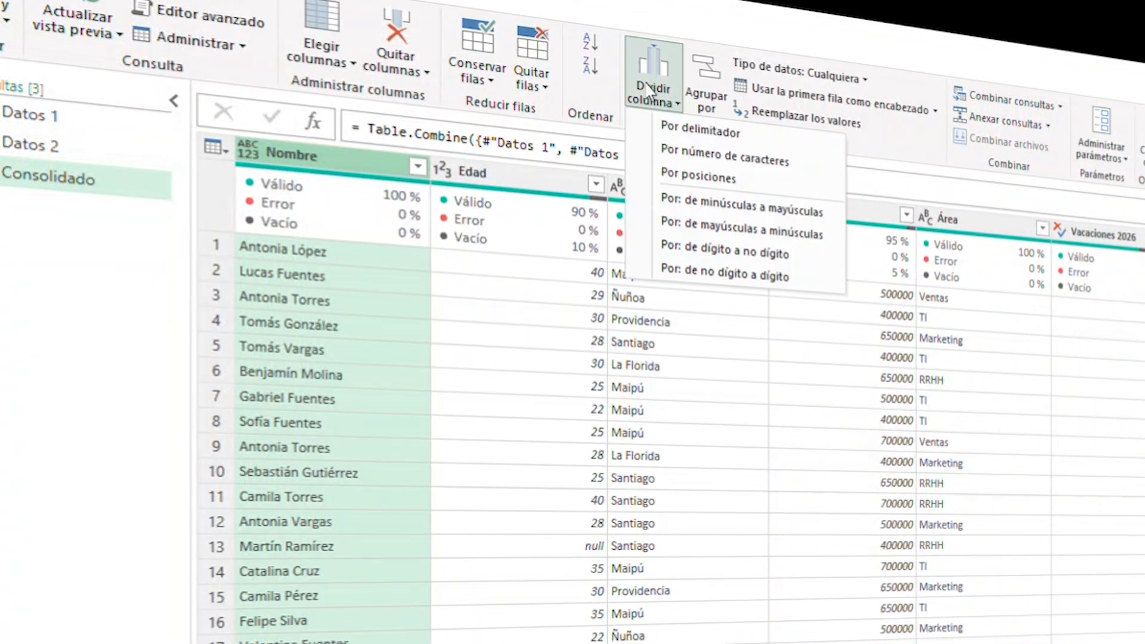
{"action": "left_click", "coordinate": [710, 136]}
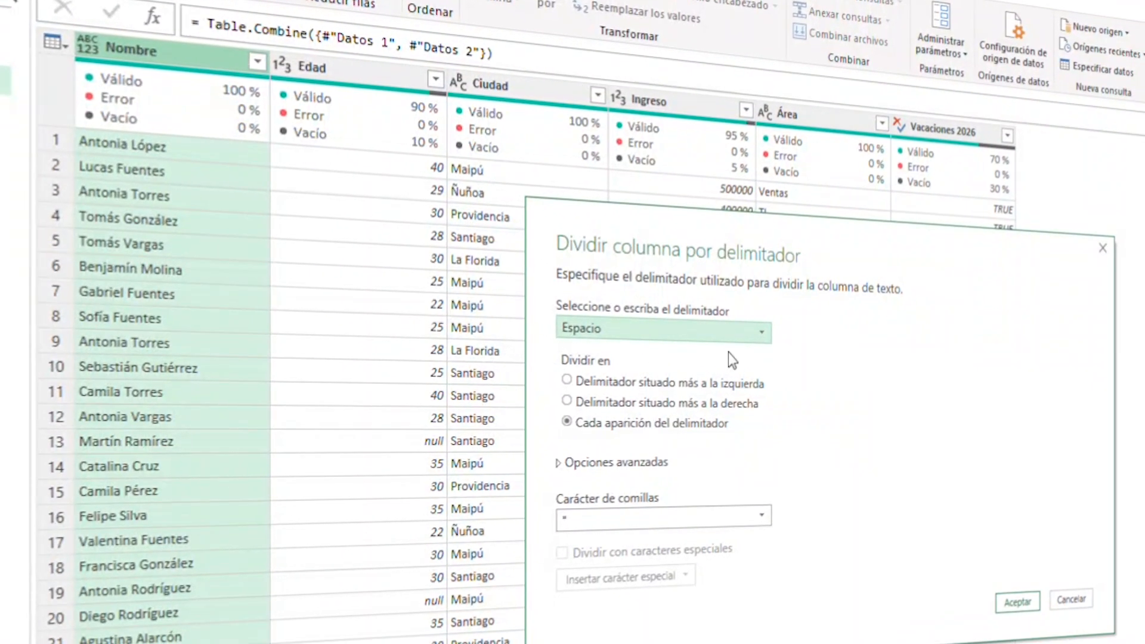
{"action": "left_click", "coordinate": [641, 358]}
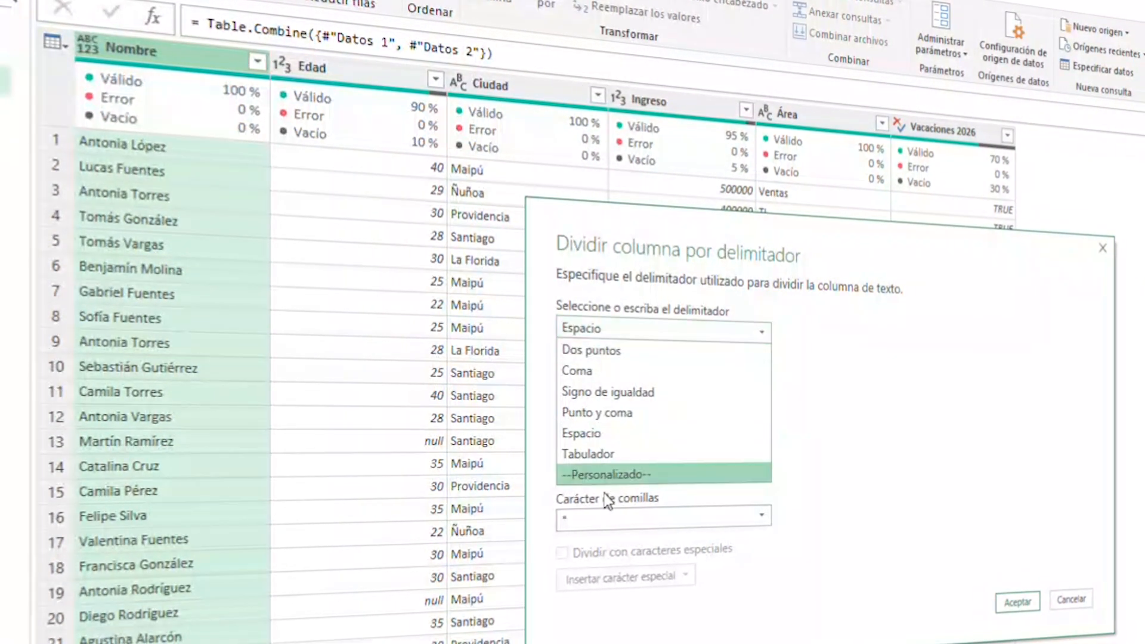
{"action": "left_click", "coordinate": [957, 374]}
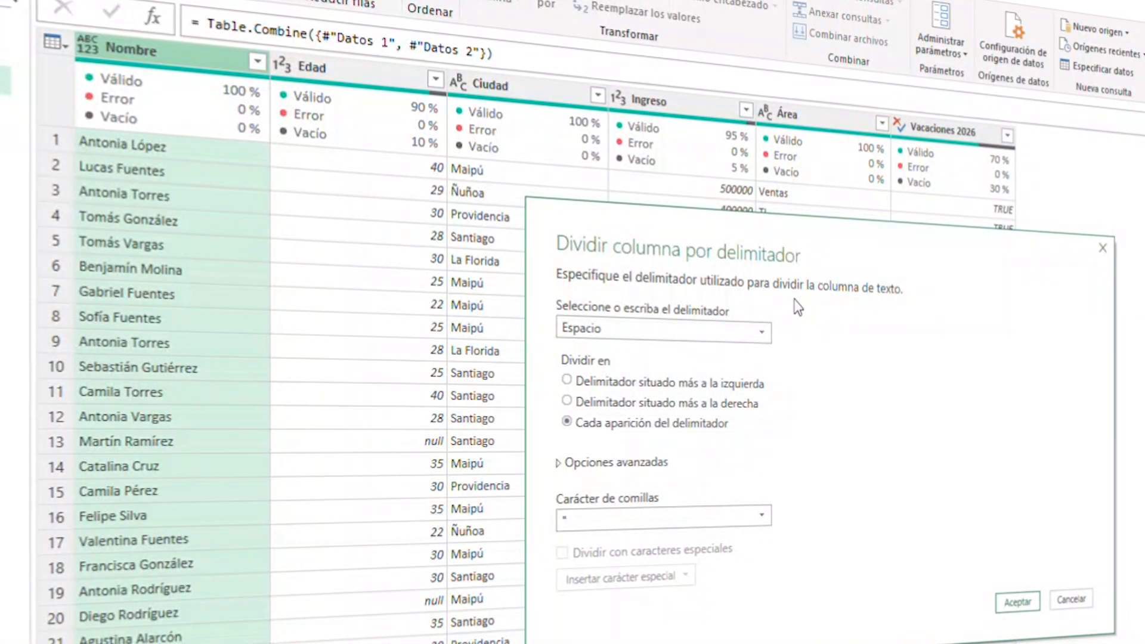
{"action": "left_click", "coordinate": [1018, 602]}
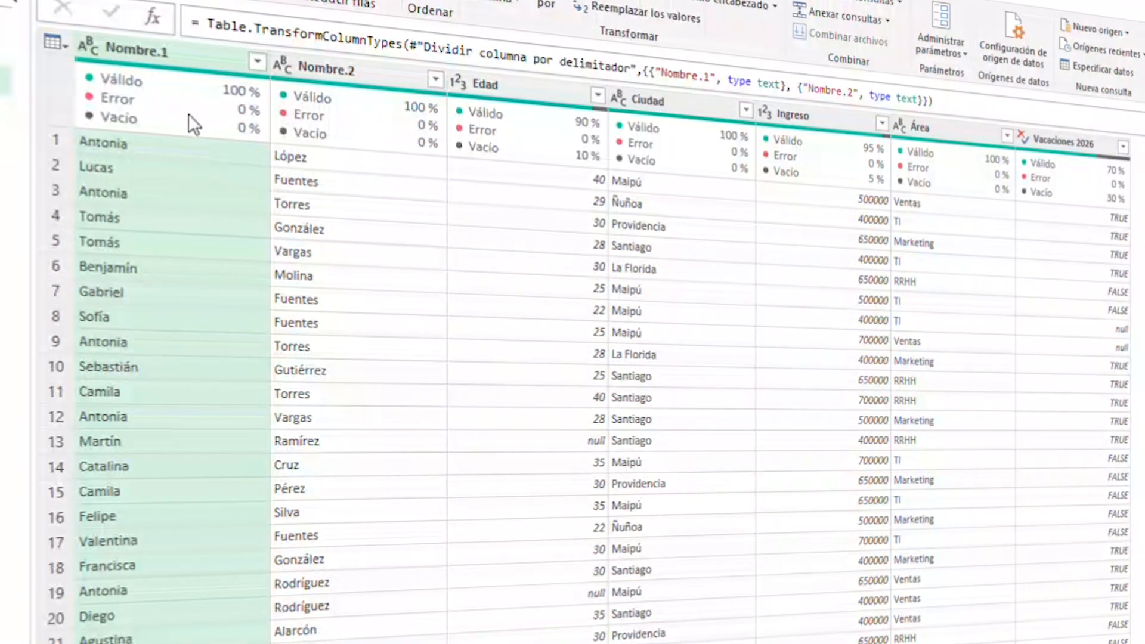
Step: Rename the two split columns Nombre.1 and Nombre.2 in Consolidado as Nombre and Apellido
{"action": "double_click", "coordinate": [134, 50]}
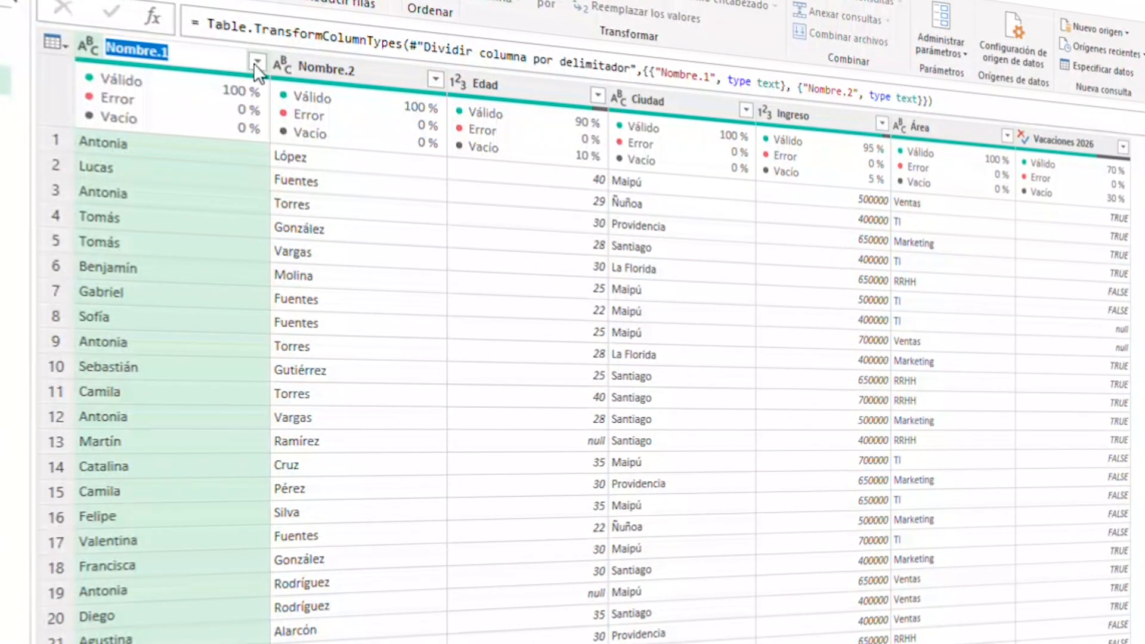
{"action": "type", "text": "Nombre"}
{"action": "key", "text": "Return"}
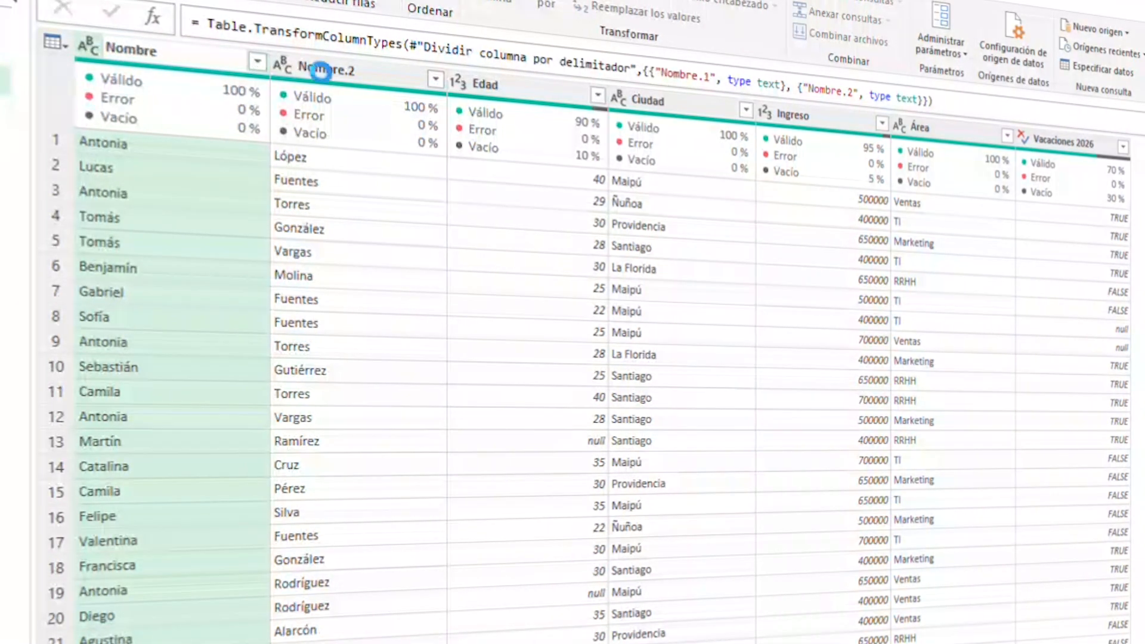
{"action": "double_click", "coordinate": [378, 71]}
{"action": "type", "text": "Ap"}
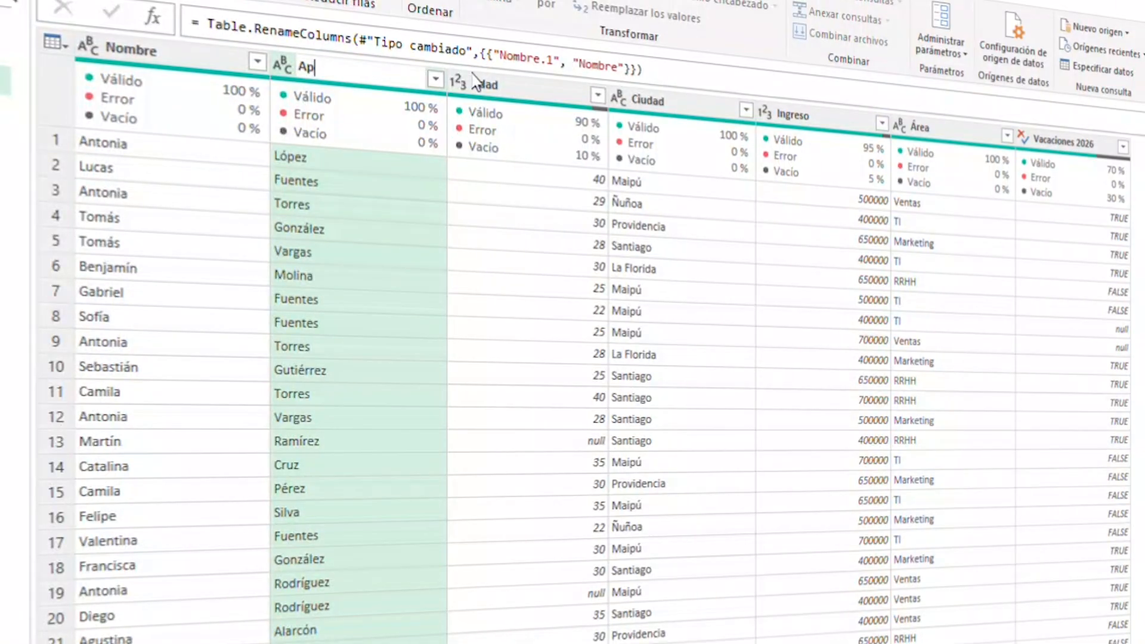
{"action": "type", "text": "ellido"}
{"action": "key", "text": "Return"}
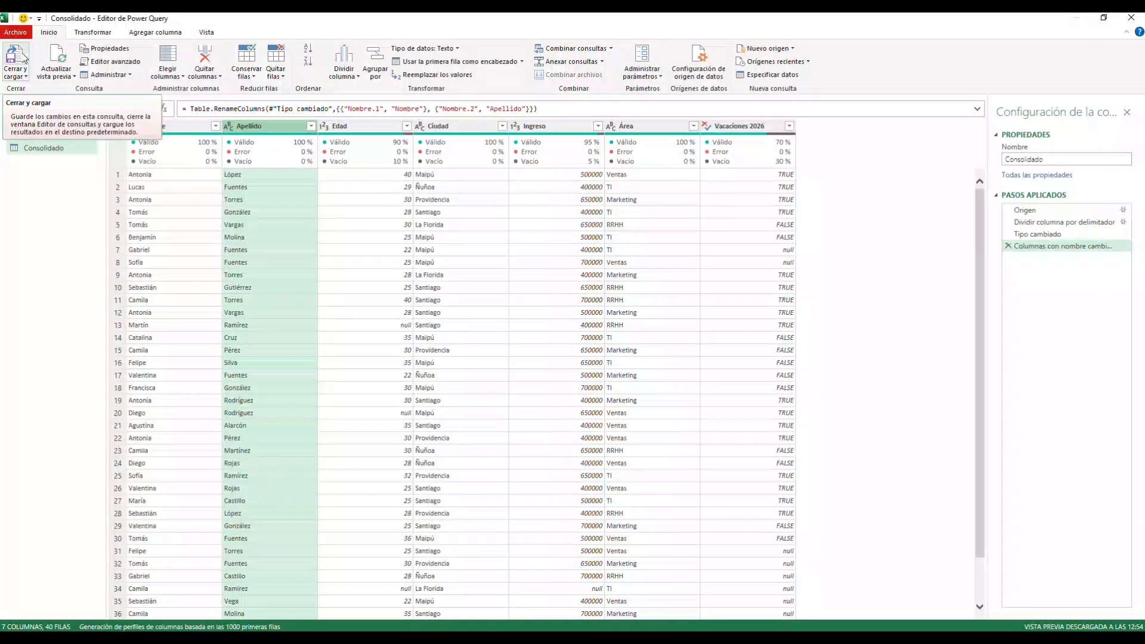
Step: Close the query editor and load all the queries into the Excel workbook
{"action": "left_click", "coordinate": [16, 73]}
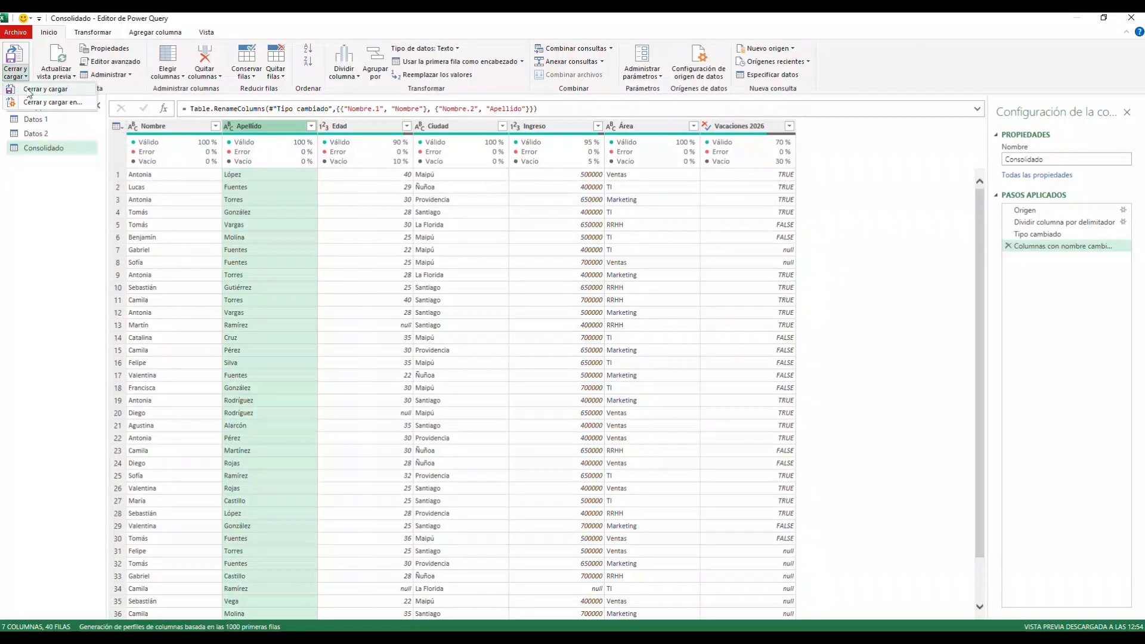
{"action": "left_click", "coordinate": [17, 57]}
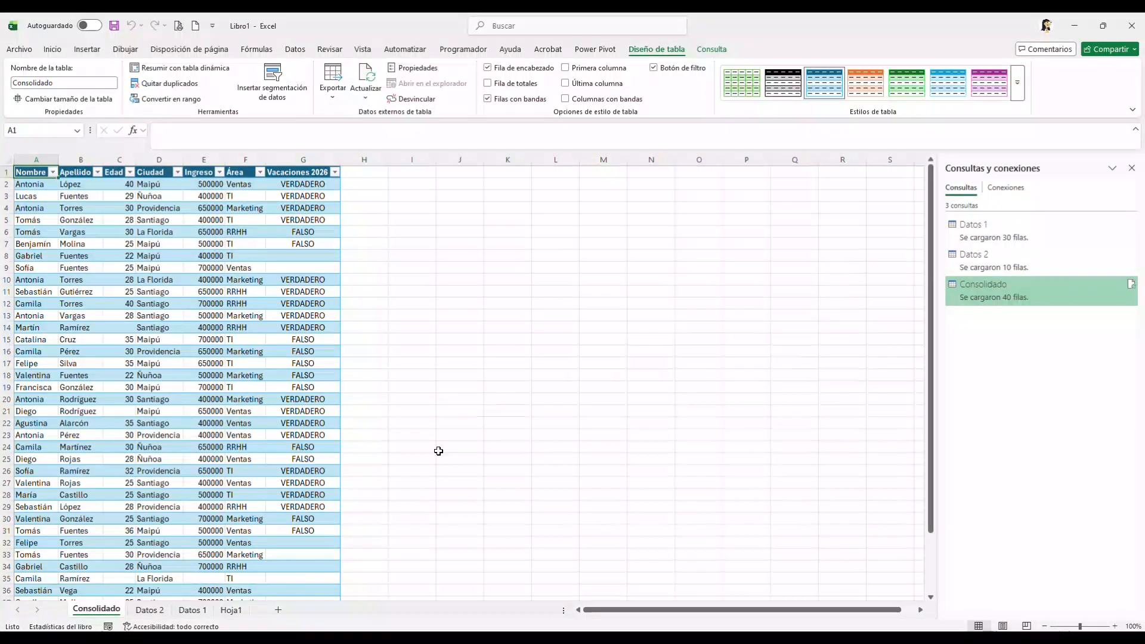
Step: Look through the Hoja1, Datos 1, Datos 2 and Consolidado sheets to check the loaded tables
{"action": "left_click", "coordinate": [231, 610]}
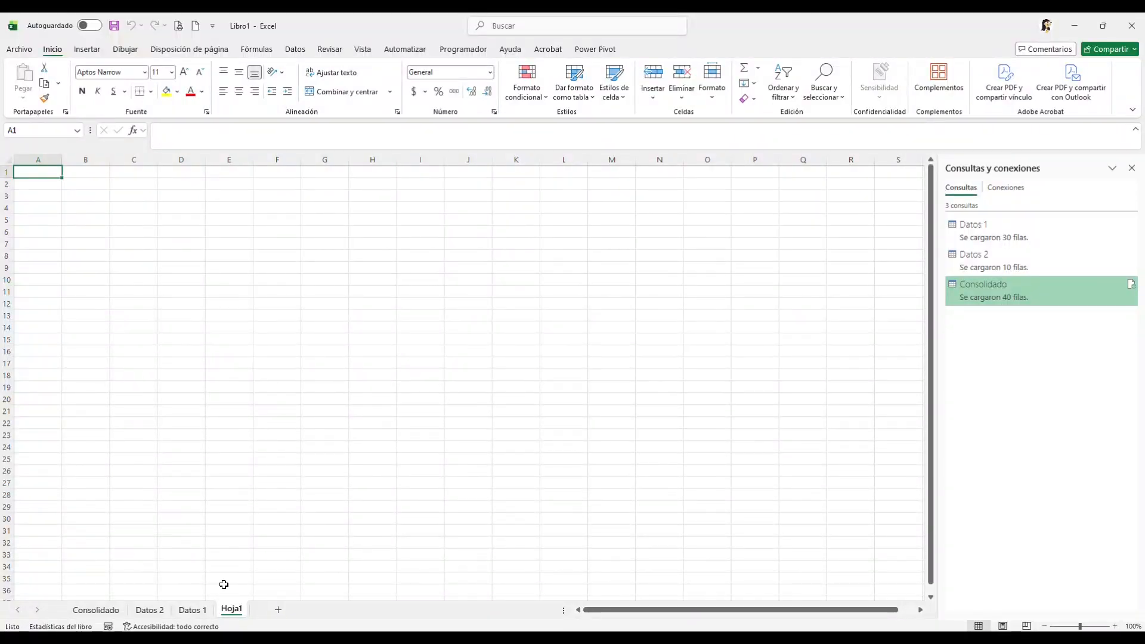
{"action": "left_click", "coordinate": [91, 612]}
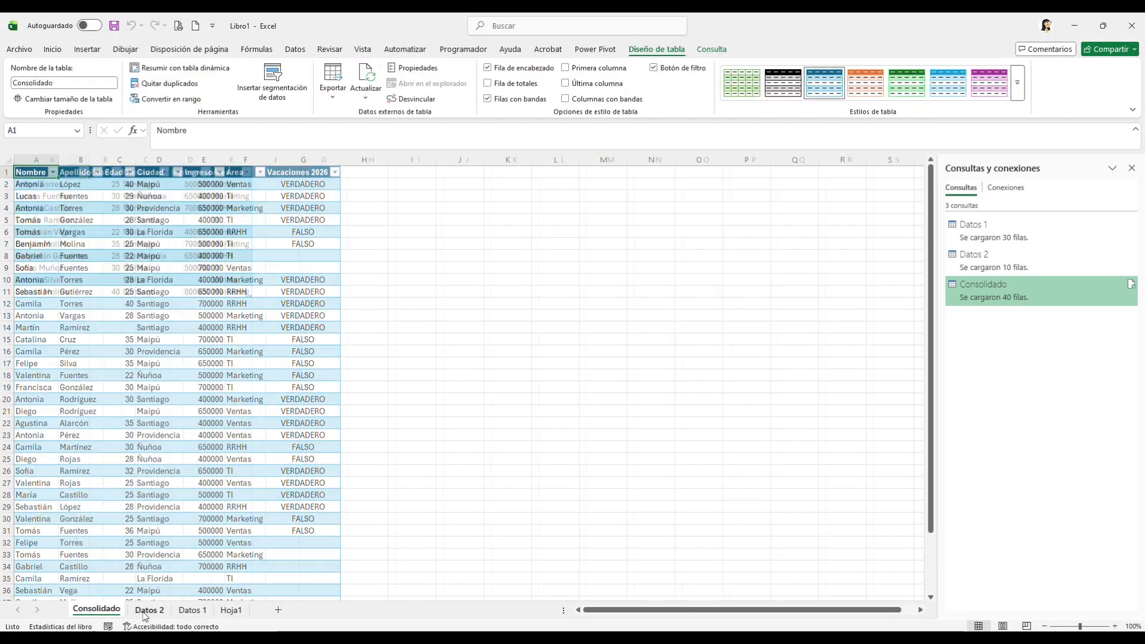
{"action": "left_click", "coordinate": [150, 610]}
{"action": "left_click", "coordinate": [193, 612]}
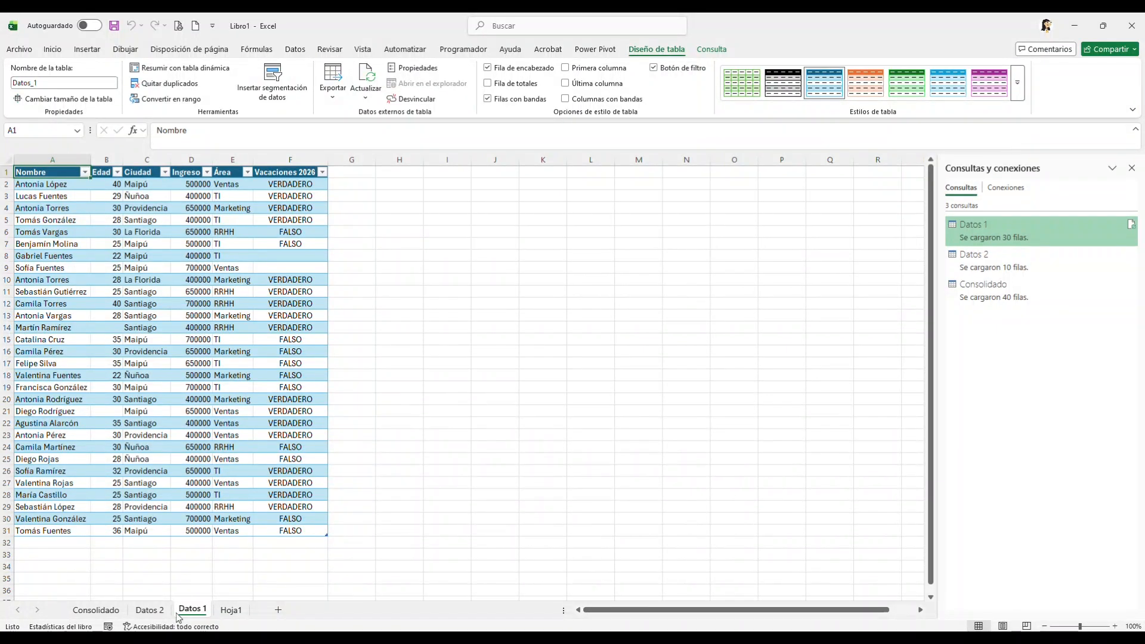
{"action": "left_click", "coordinate": [155, 611]}
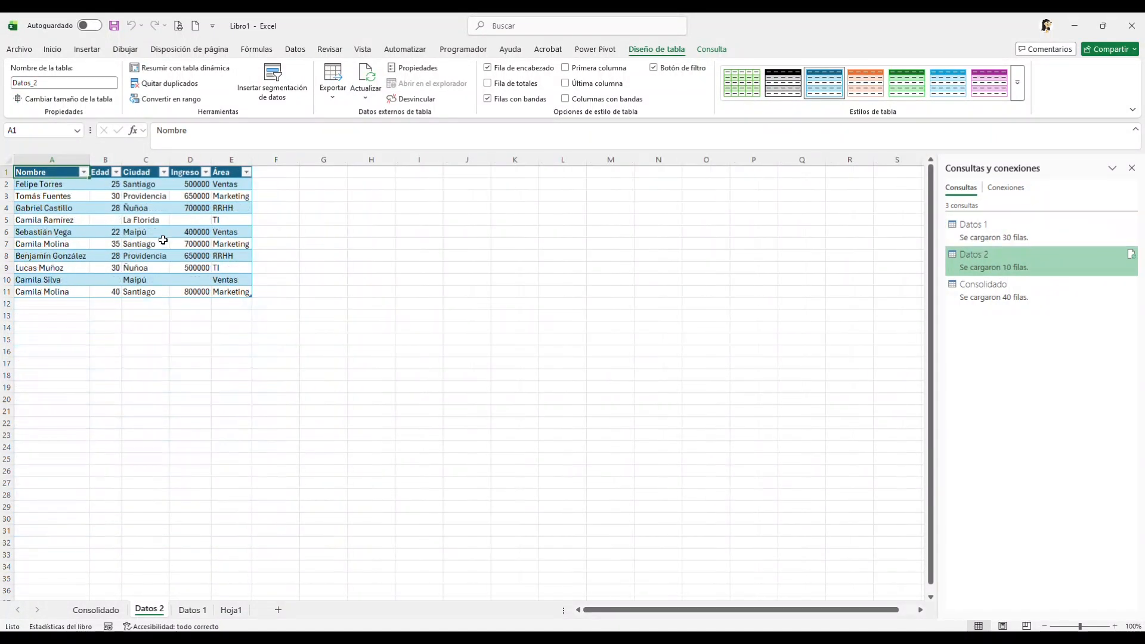
{"action": "left_click", "coordinate": [93, 611]}
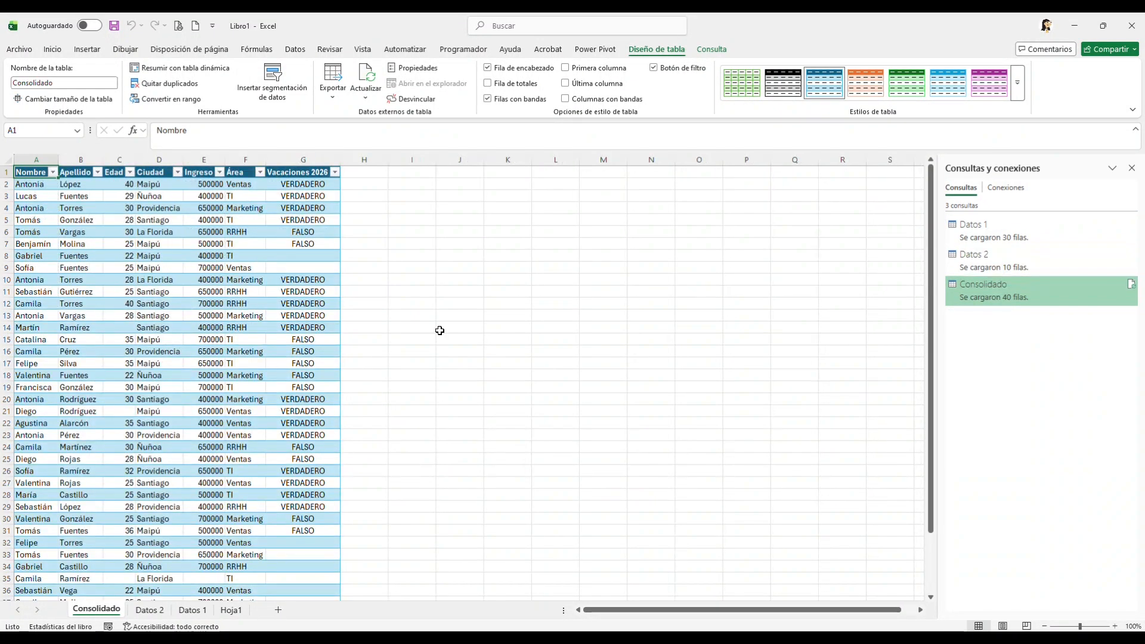
{"action": "left_click", "coordinate": [192, 611]}
{"action": "left_click", "coordinate": [154, 612]}
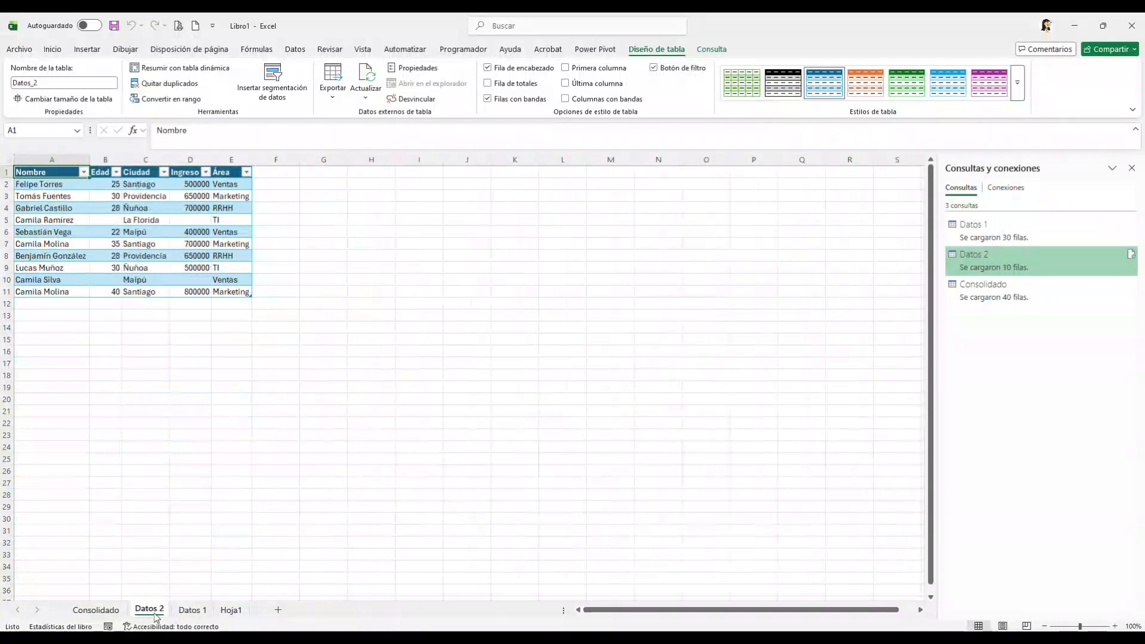
{"action": "left_click", "coordinate": [95, 611]}
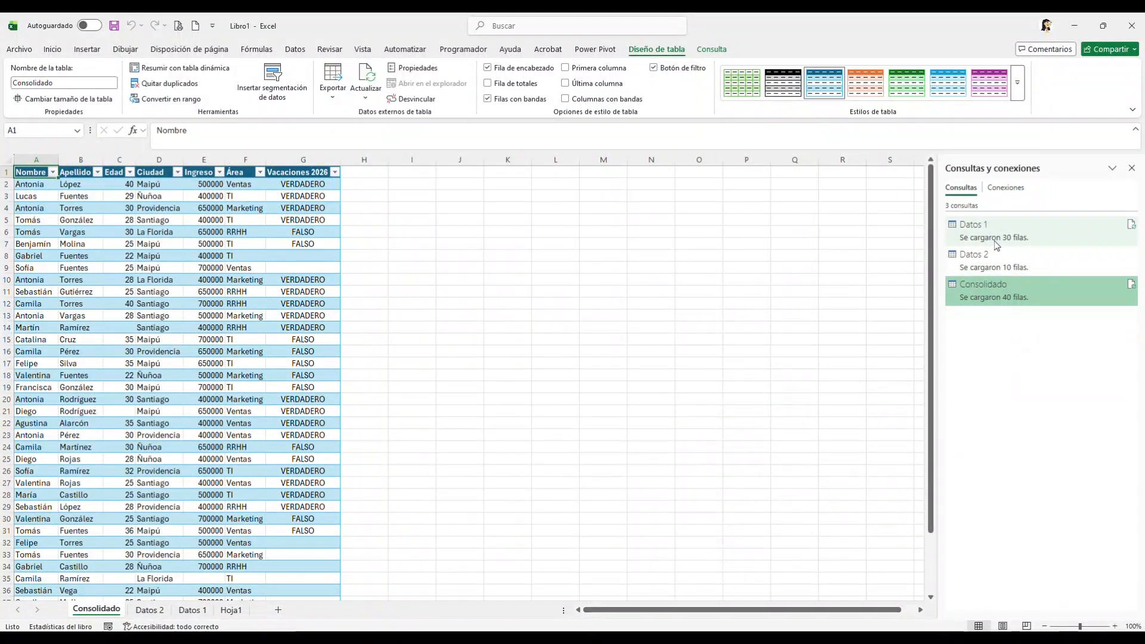
Step: Check the loaded row counts of the three queries and compare the Datos 1 and Datos 2 sheets with Consolidado
{"action": "mouse_move", "coordinate": [993, 244]}
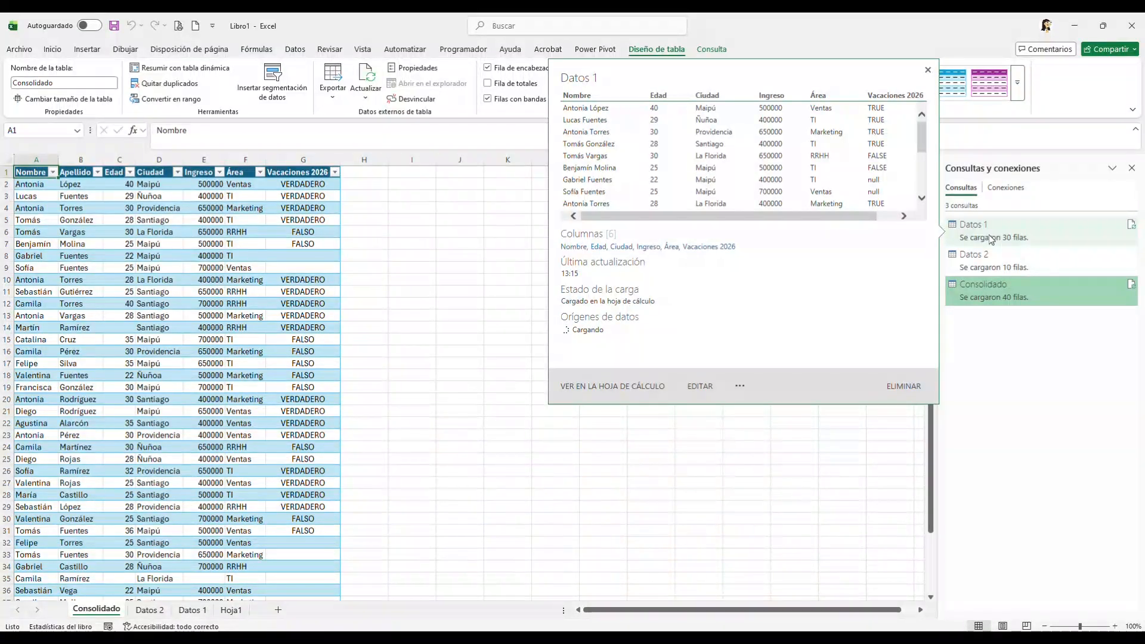
{"action": "mouse_move", "coordinate": [999, 264]}
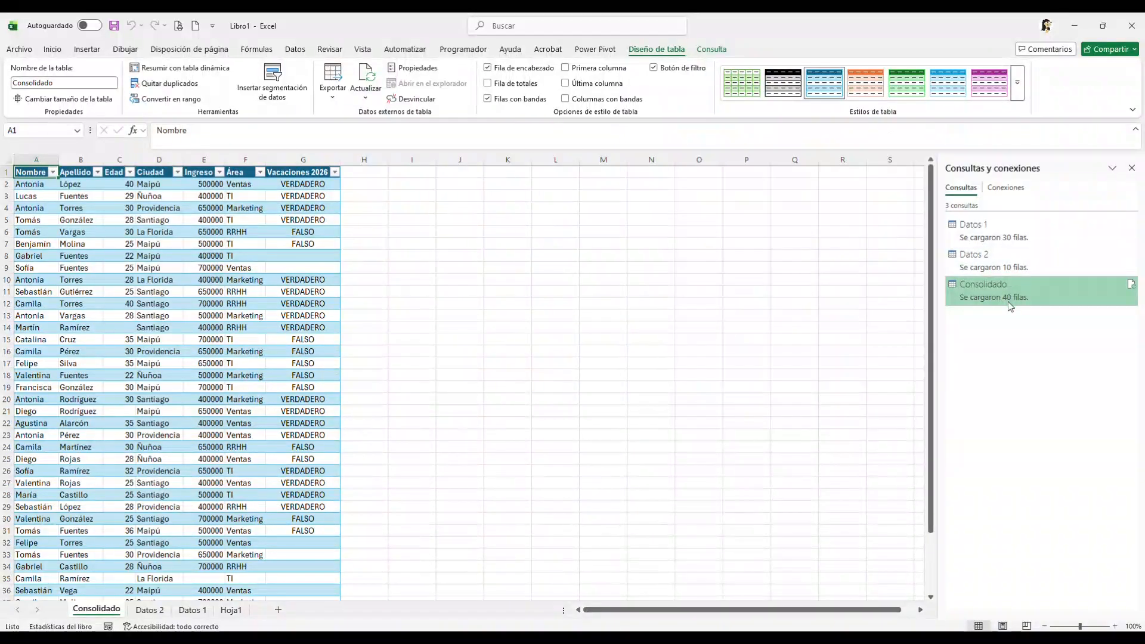
{"action": "mouse_move", "coordinate": [984, 289]}
{"action": "left_click", "coordinate": [192, 610]}
{"action": "left_click", "coordinate": [149, 612]}
{"action": "left_click", "coordinate": [191, 611]}
{"action": "left_click", "coordinate": [149, 610]}
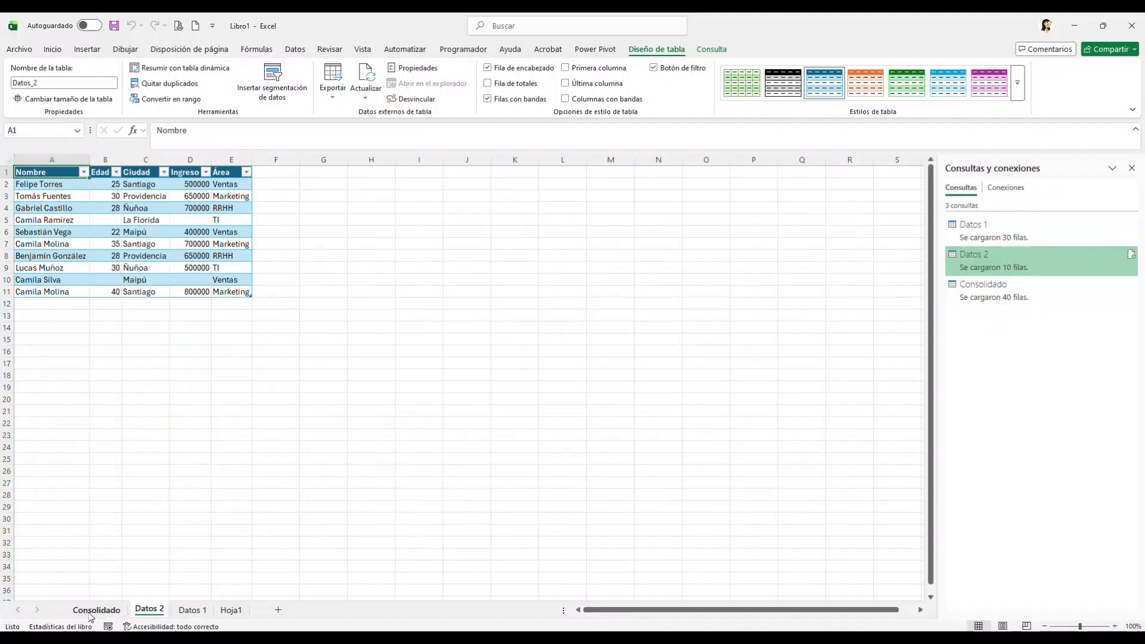
{"action": "left_click", "coordinate": [89, 613]}
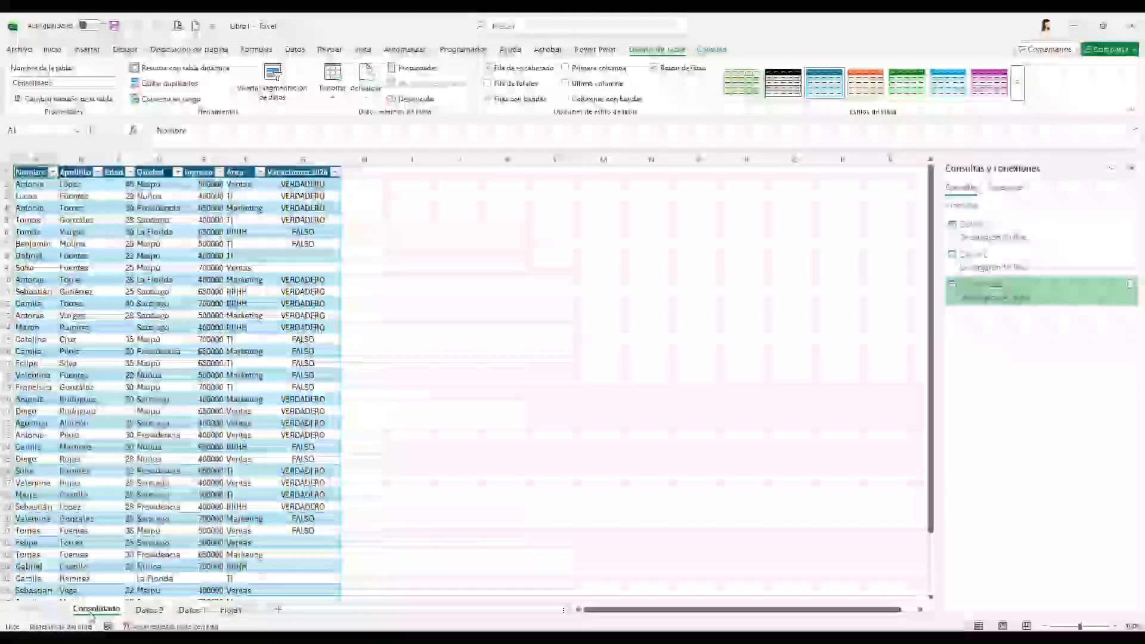
Step: Delete the Datos 1 sheet from the workbook, keeping its query as a connection only
{"action": "left_click", "coordinate": [192, 611]}
{"action": "right_click", "coordinate": [192, 614]}
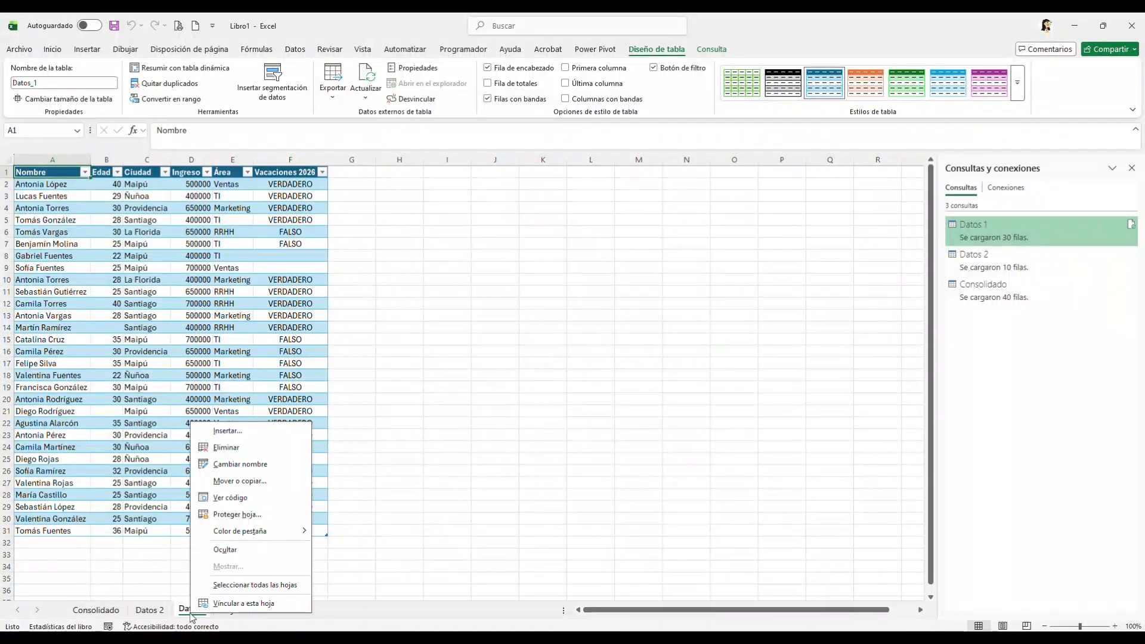
{"action": "left_click", "coordinate": [226, 447]}
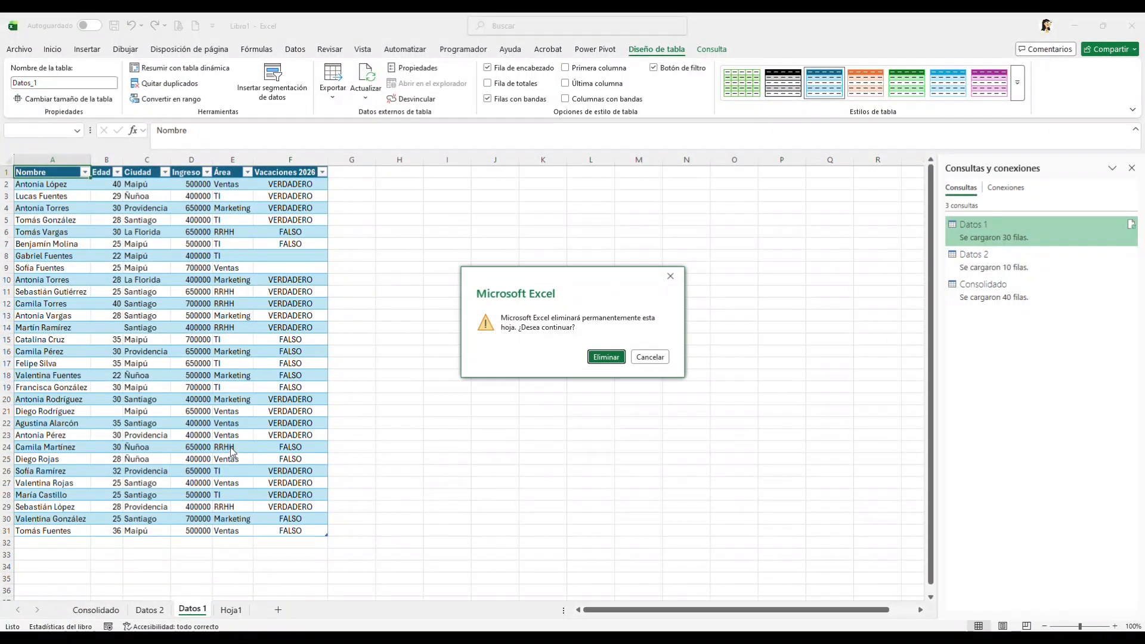
{"action": "left_click", "coordinate": [614, 358]}
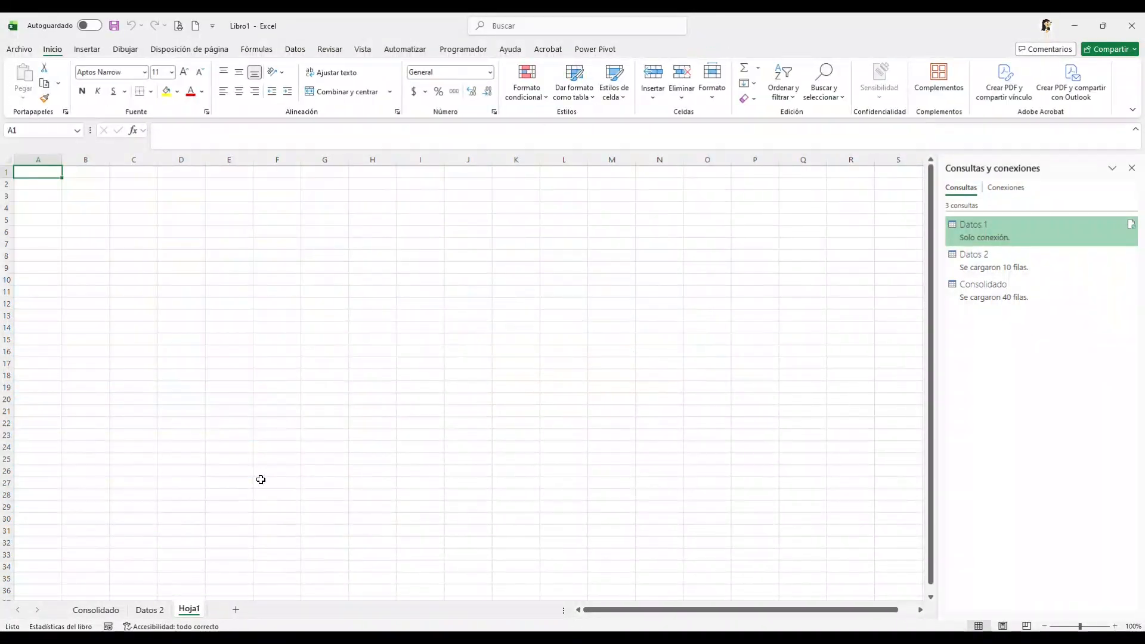
Step: Delete the empty Hoja1 sheet and the Datos 2 sheet so that Consolidado is the only sheet
{"action": "right_click", "coordinate": [192, 611]}
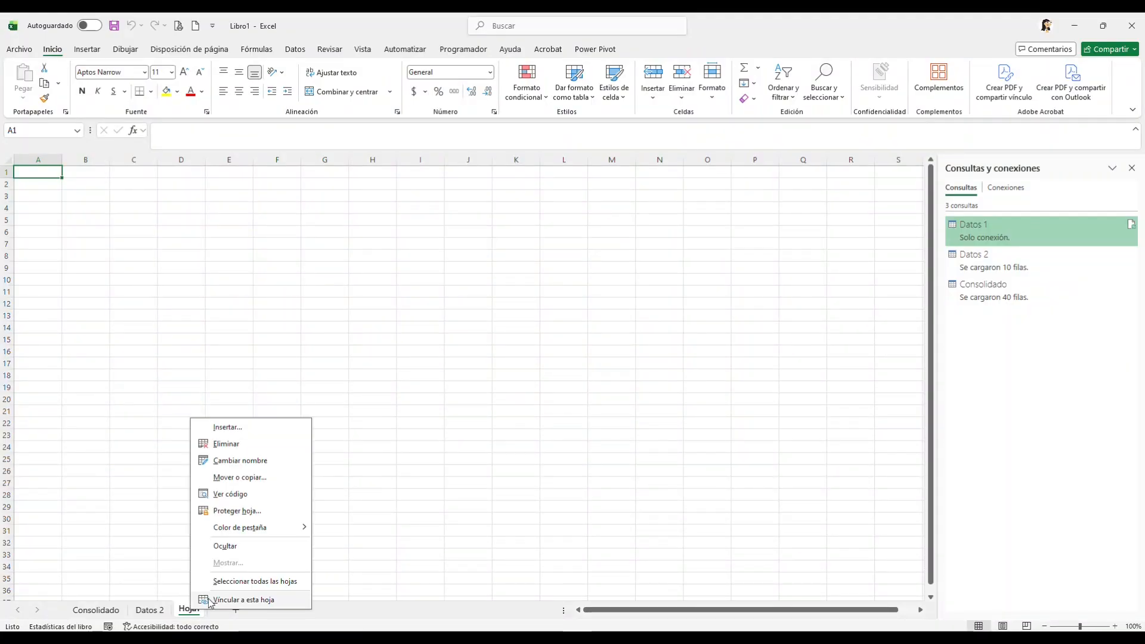
{"action": "left_click", "coordinate": [226, 445]}
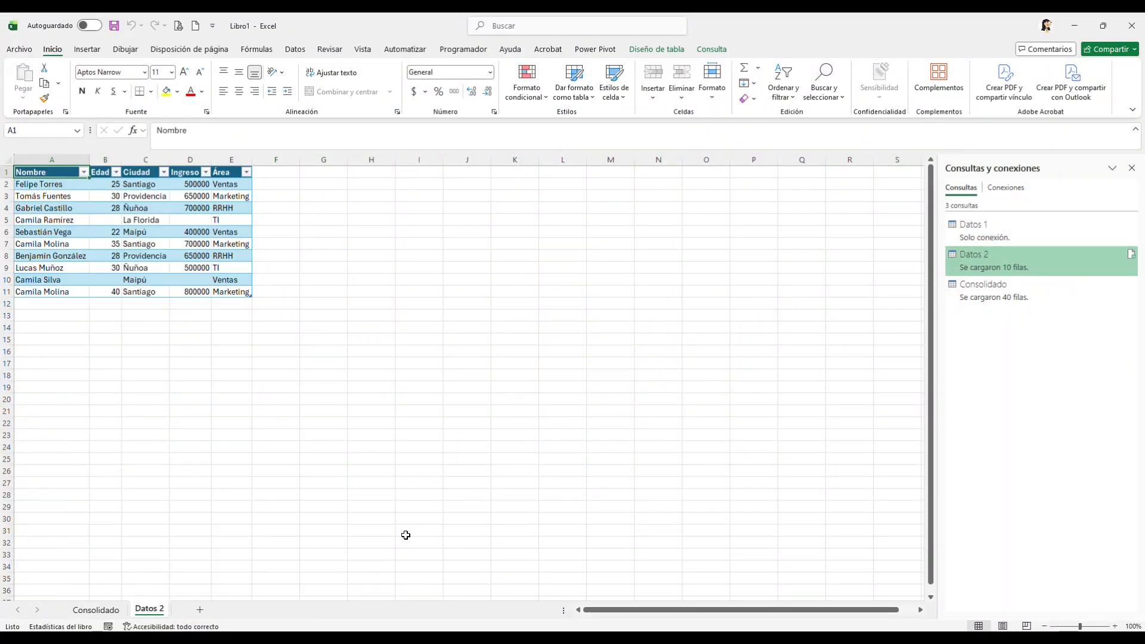
{"action": "right_click", "coordinate": [150, 615]}
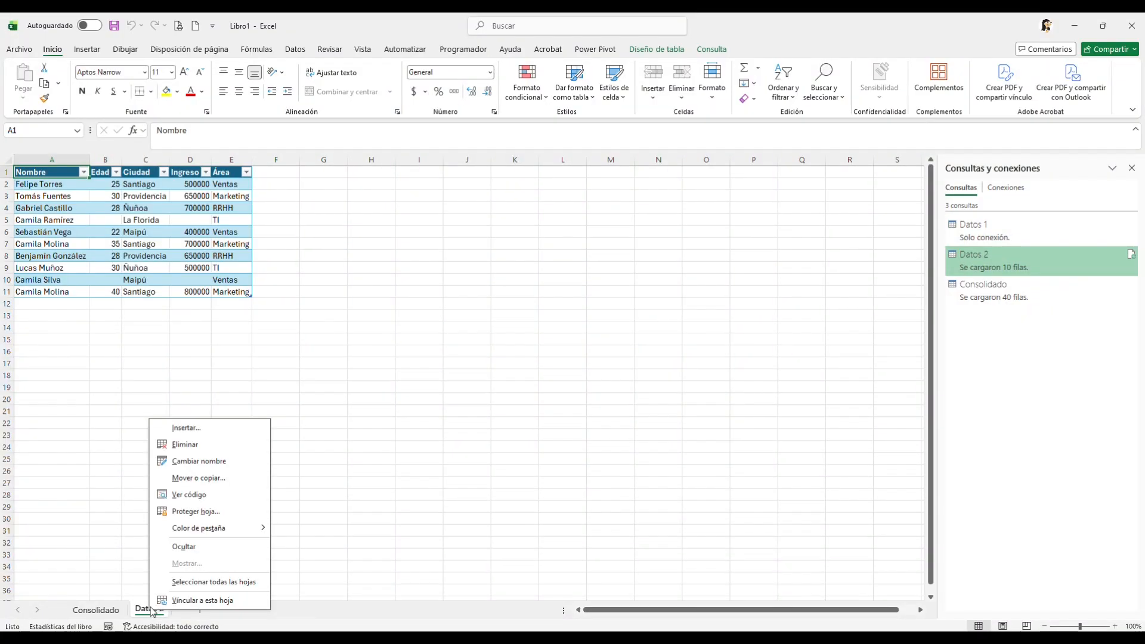
{"action": "left_click", "coordinate": [176, 445]}
{"action": "left_click", "coordinate": [602, 358]}
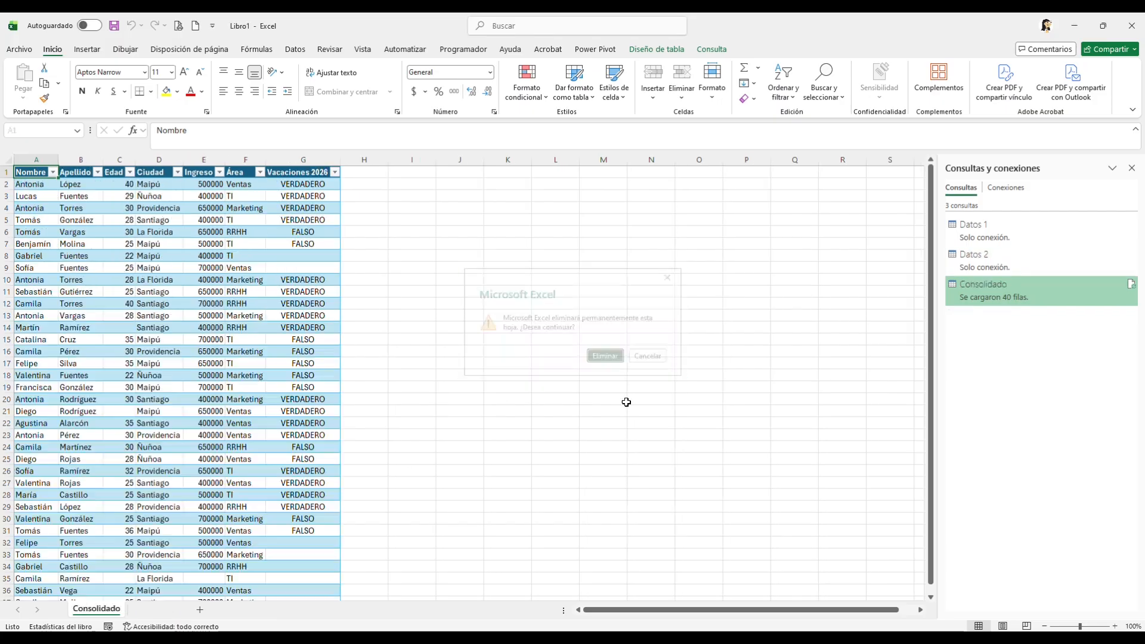
Step: Look over the Consolidado table down to its last appended rows
{"action": "scroll", "coordinate": [669, 317], "scroll_direction": "down", "scroll_amount": 1}
{"action": "scroll", "coordinate": [599, 392], "scroll_direction": "down", "scroll_amount": 3}
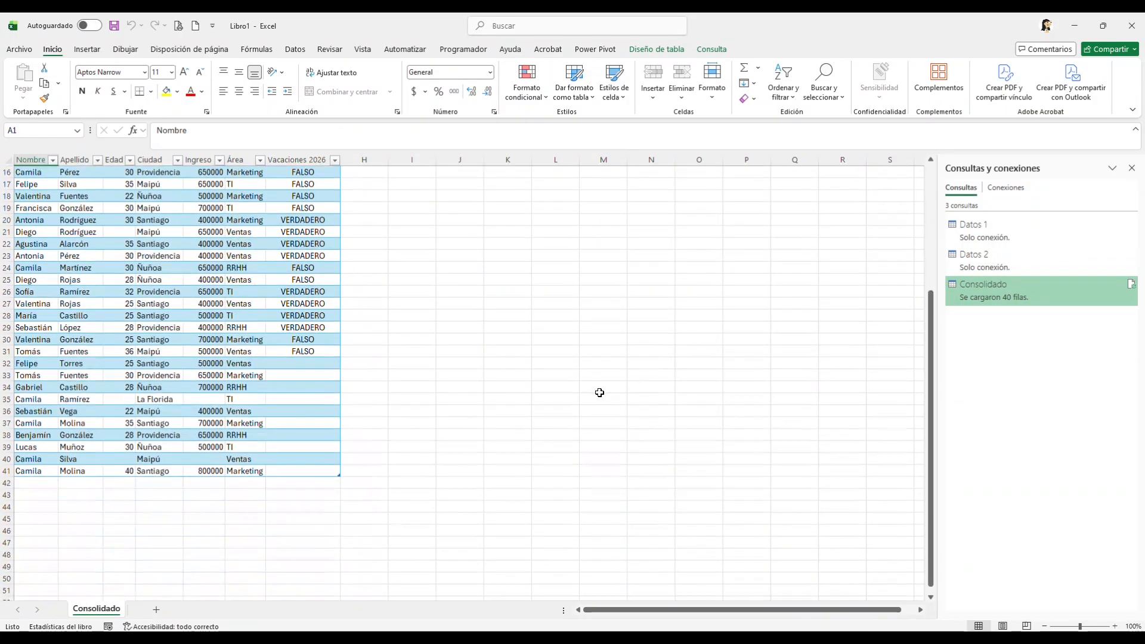
{"action": "scroll", "coordinate": [596, 392], "scroll_direction": "up", "scroll_amount": 5}
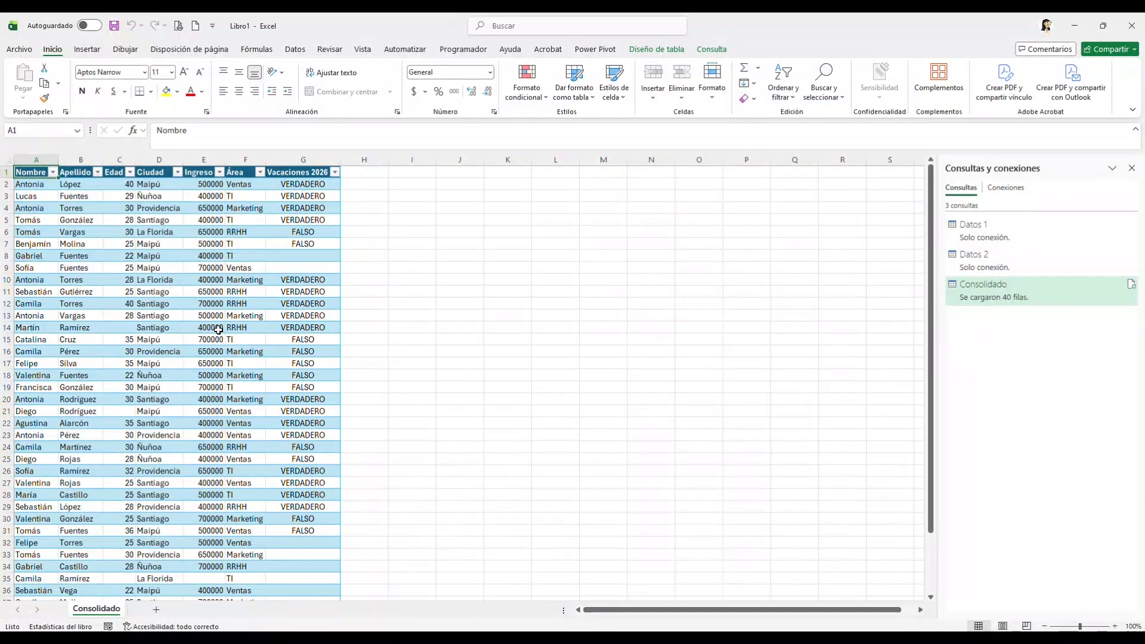
Step: Reopen the Power Query editor, check the applied steps of Datos 1, Datos 2 and Consolidado, and return to the workbook
{"action": "left_click", "coordinate": [244, 257]}
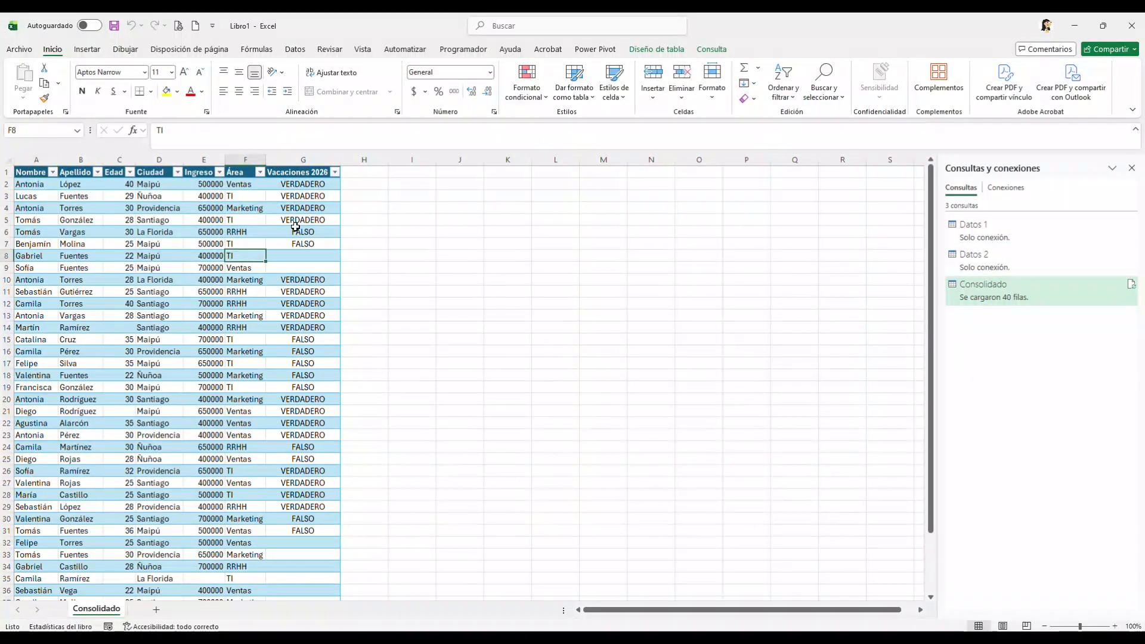
{"action": "left_click", "coordinate": [713, 50]}
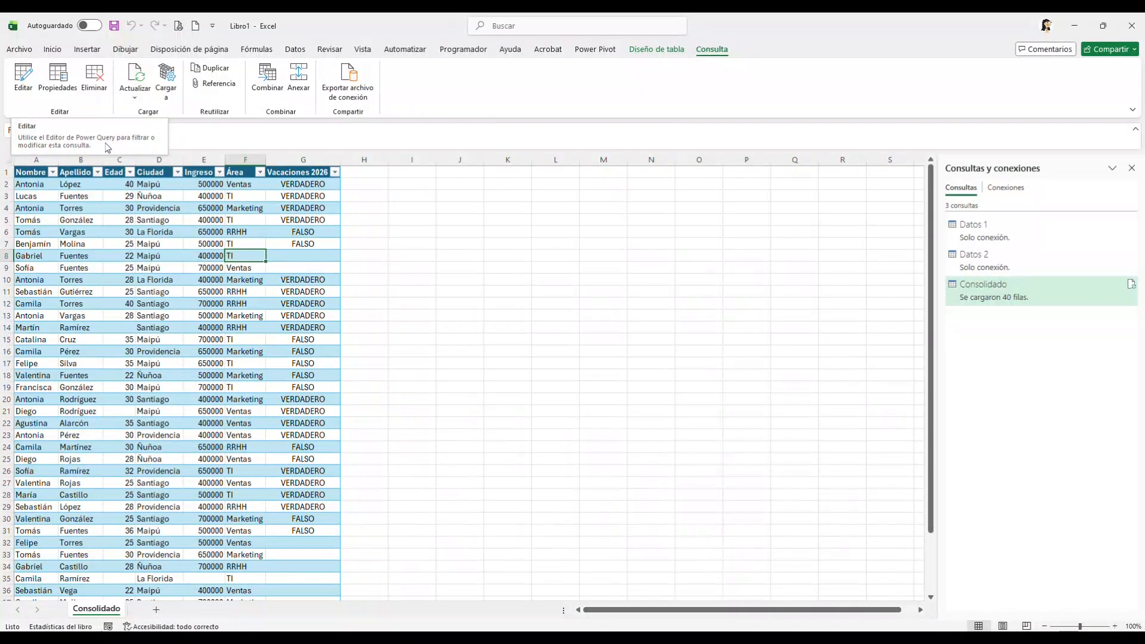
{"action": "left_click", "coordinate": [295, 49]}
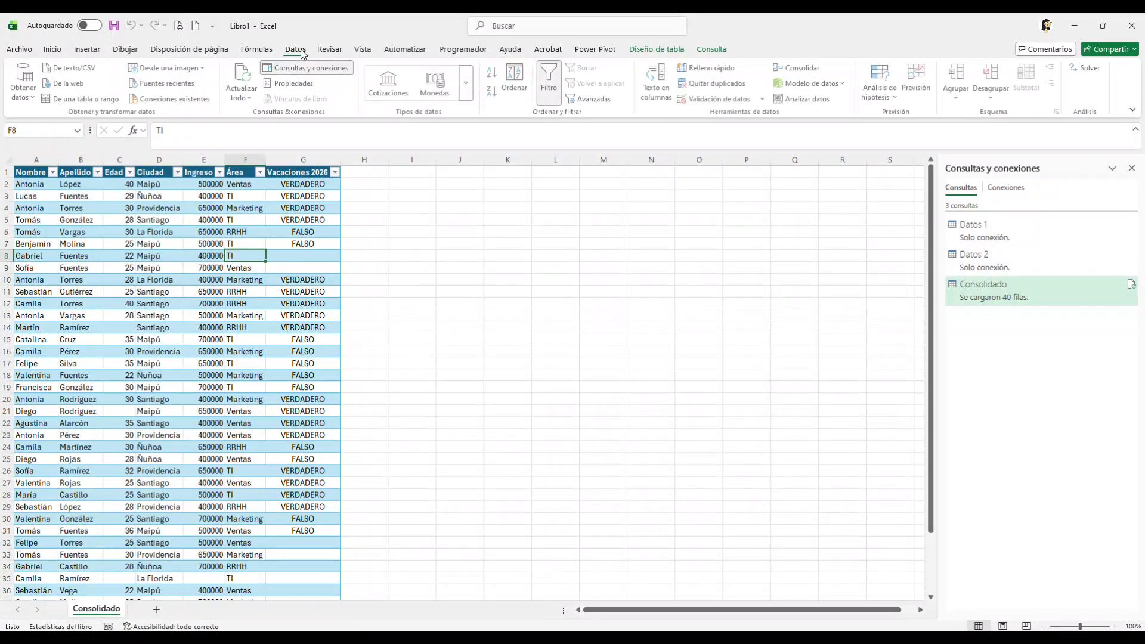
{"action": "left_click", "coordinate": [30, 81]}
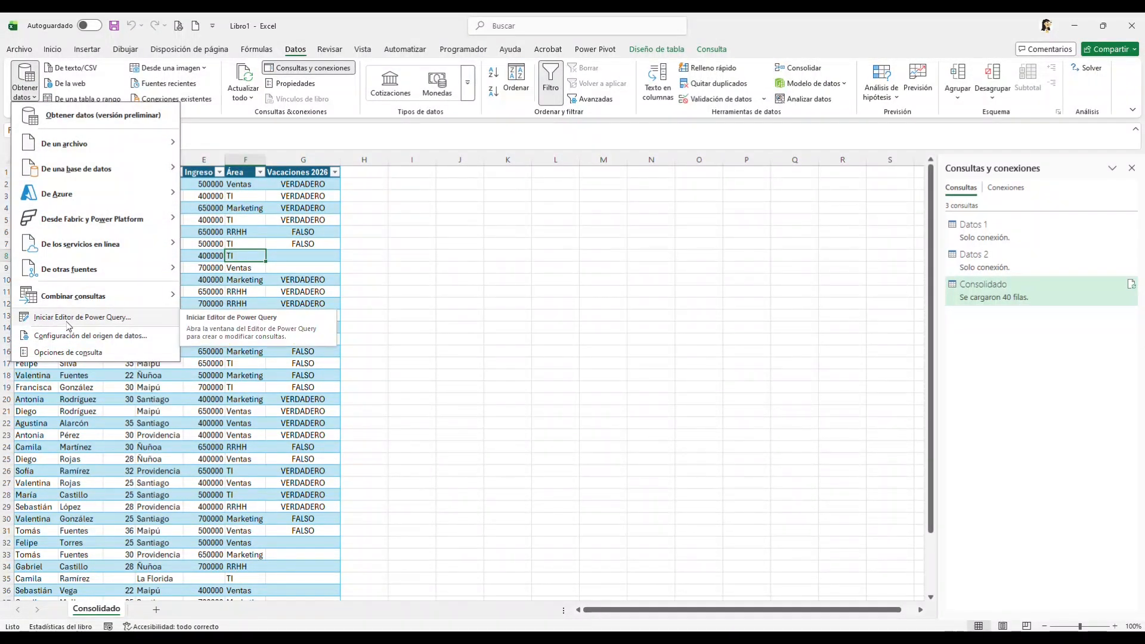
{"action": "left_click", "coordinate": [126, 318]}
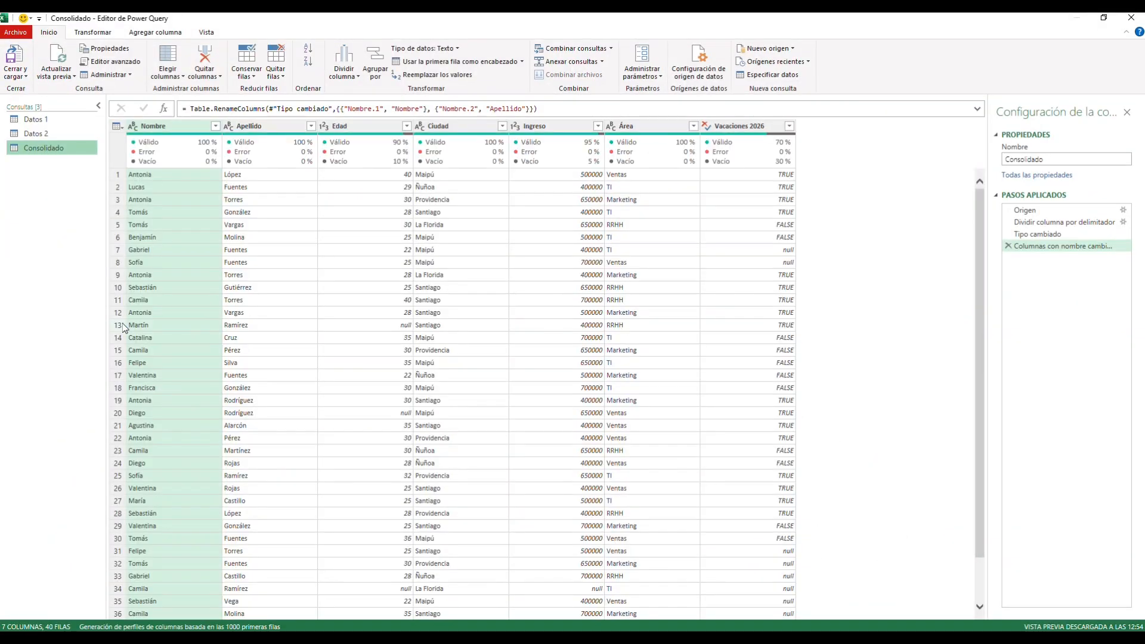
{"action": "left_click", "coordinate": [35, 120]}
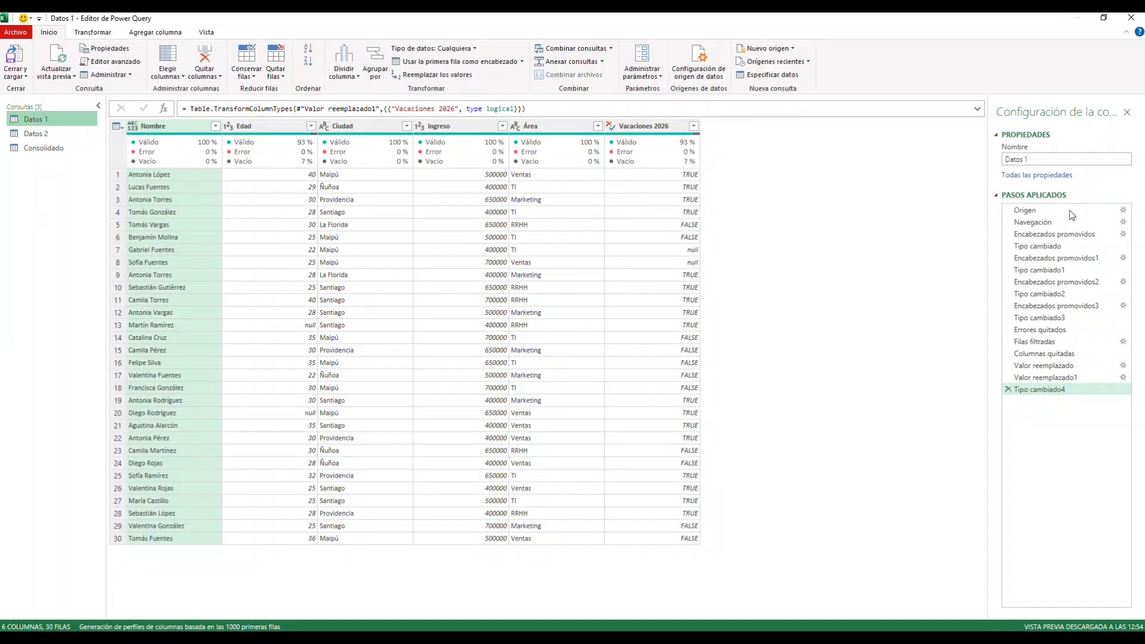
{"action": "left_click", "coordinate": [36, 133]}
{"action": "left_click", "coordinate": [49, 152]}
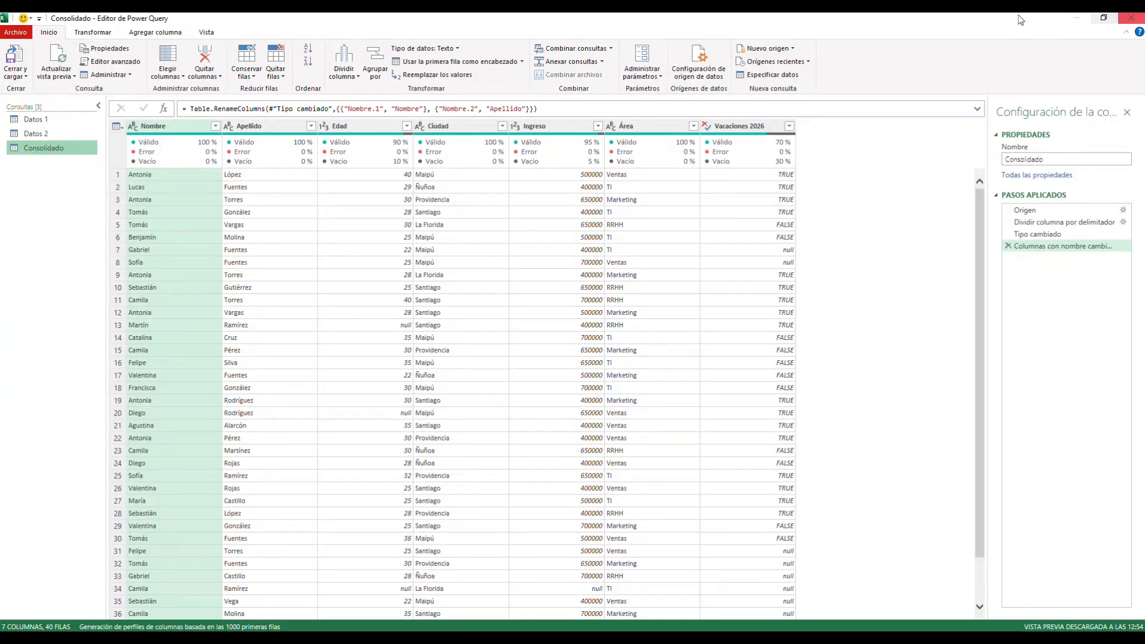
{"action": "left_click", "coordinate": [15, 56]}
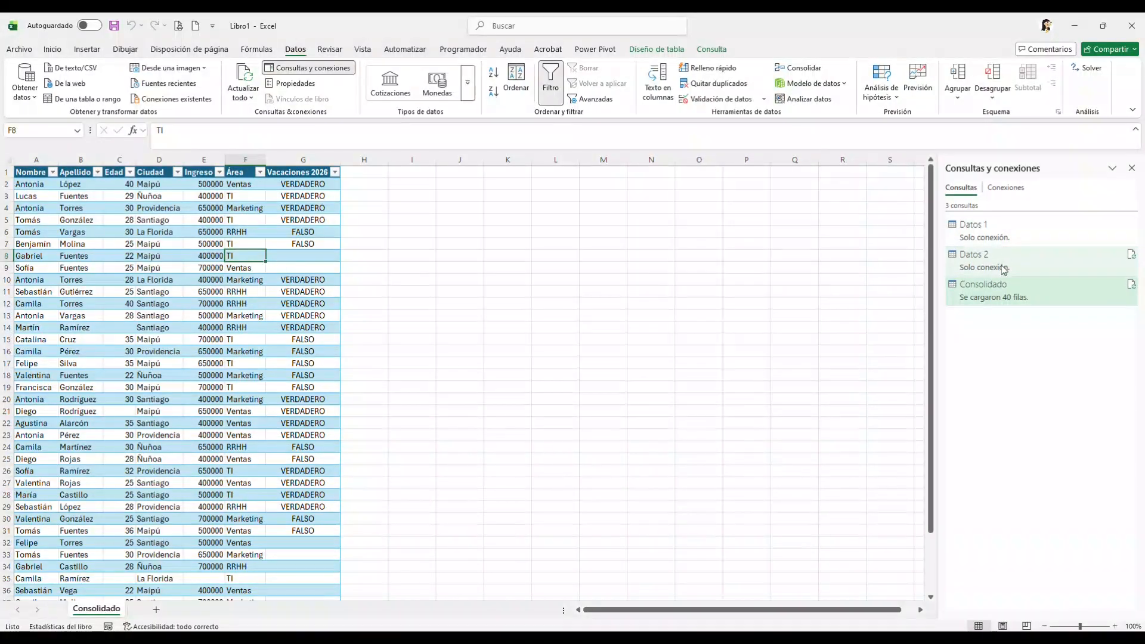
Step: Save the workbook as Clase 15 in the OneDrive folder Clases > 2026.1 > GAA1903 > Clase 15 > archivos
{"action": "left_click", "coordinate": [19, 50]}
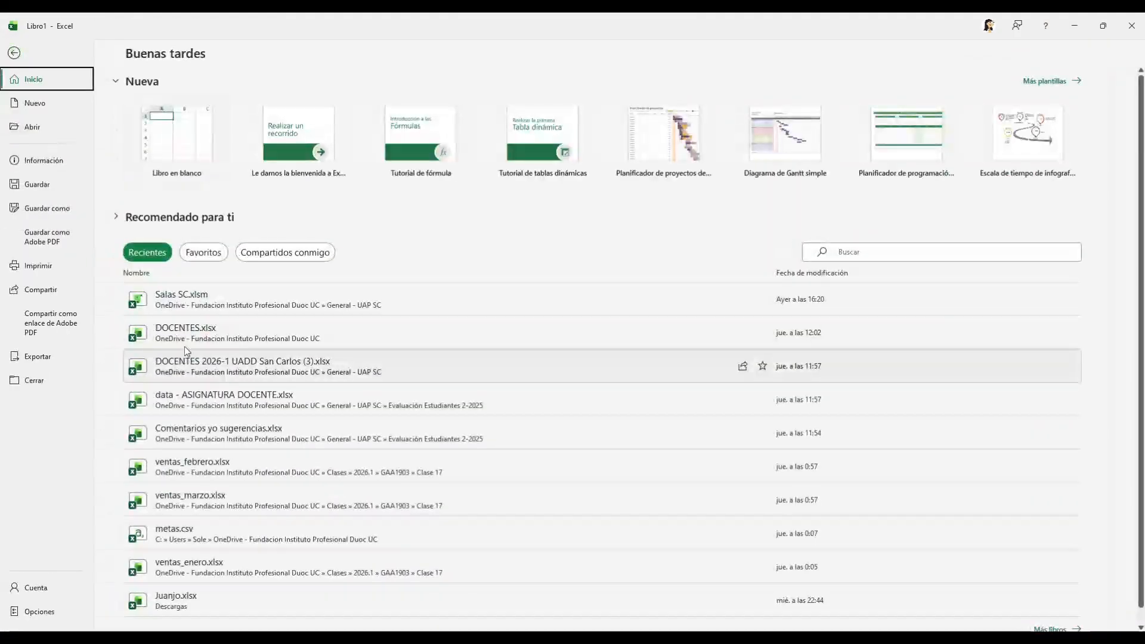
{"action": "left_click", "coordinate": [47, 208]}
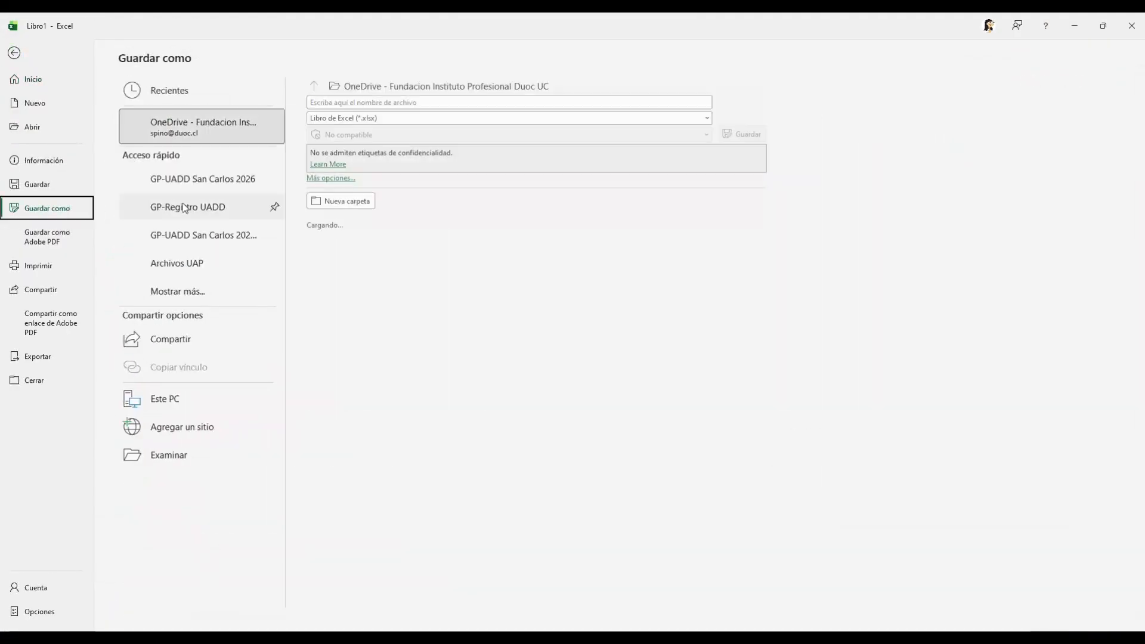
{"action": "left_click", "coordinate": [364, 102]}
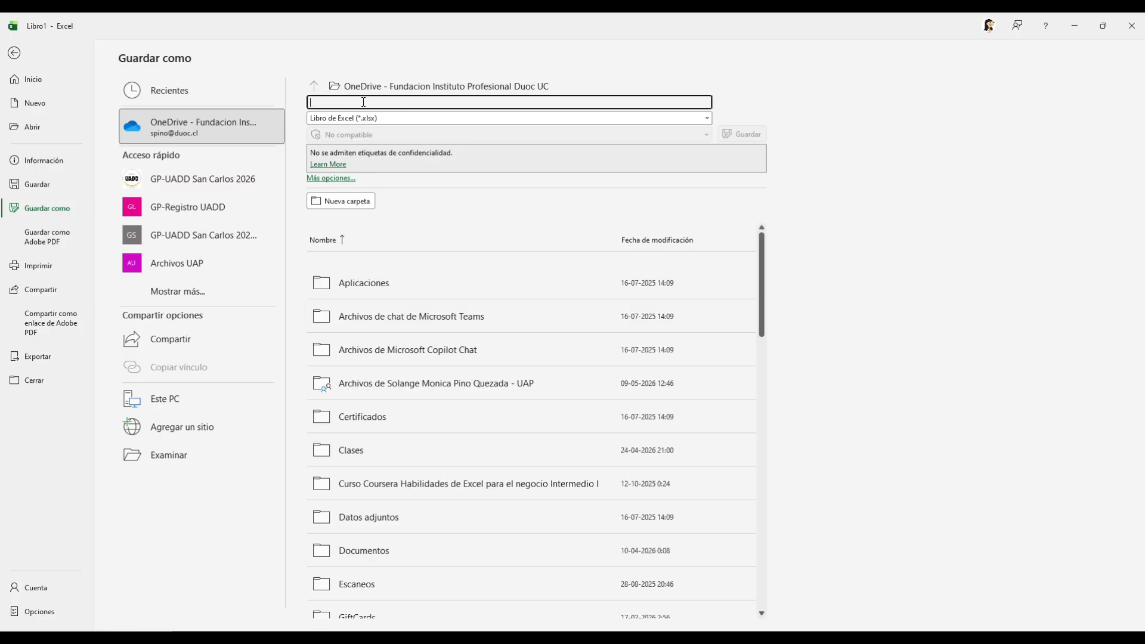
{"action": "double_click", "coordinate": [358, 451]}
{"action": "double_click", "coordinate": [376, 483]}
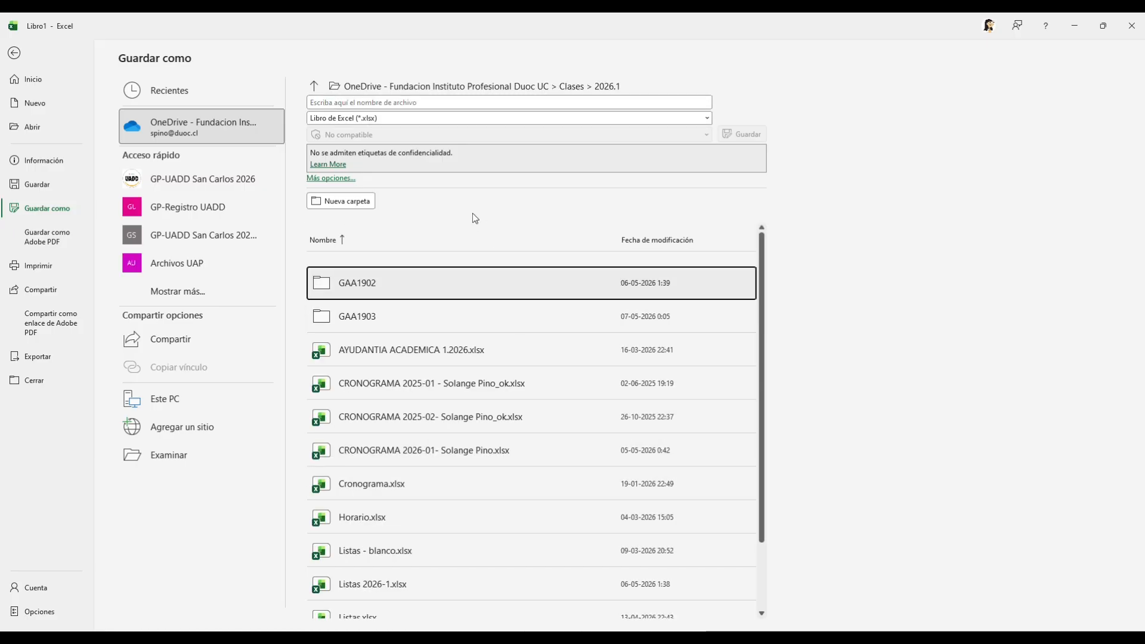
{"action": "double_click", "coordinate": [382, 318]}
{"action": "double_click", "coordinate": [373, 283]}
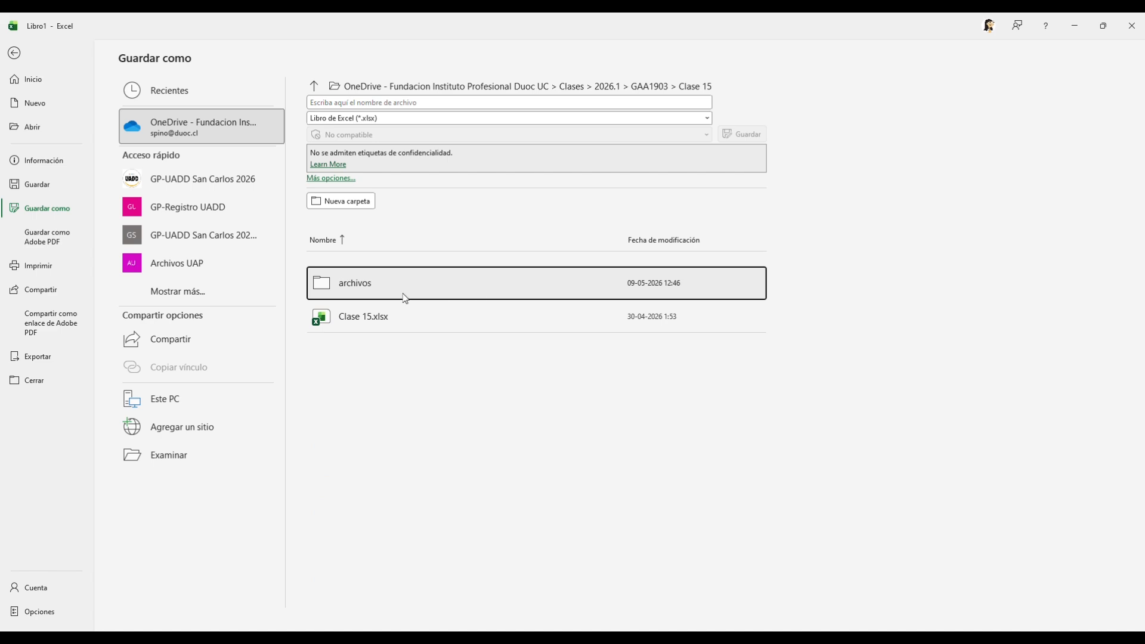
{"action": "double_click", "coordinate": [387, 292]}
{"action": "left_click", "coordinate": [379, 107]}
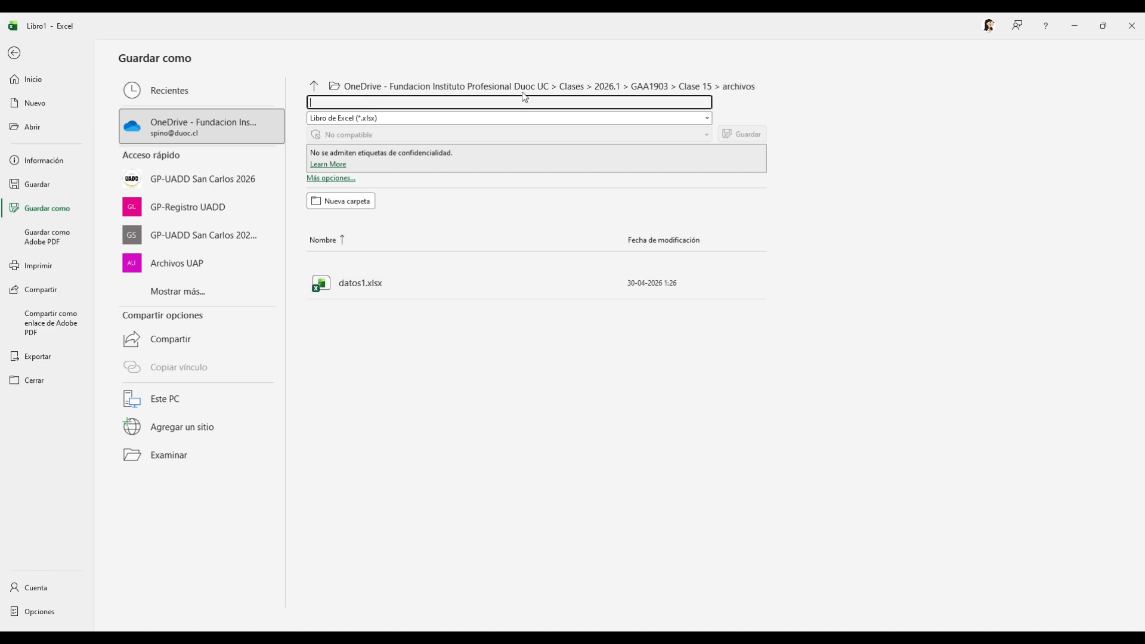
{"action": "type", "text": "Clase 15"}
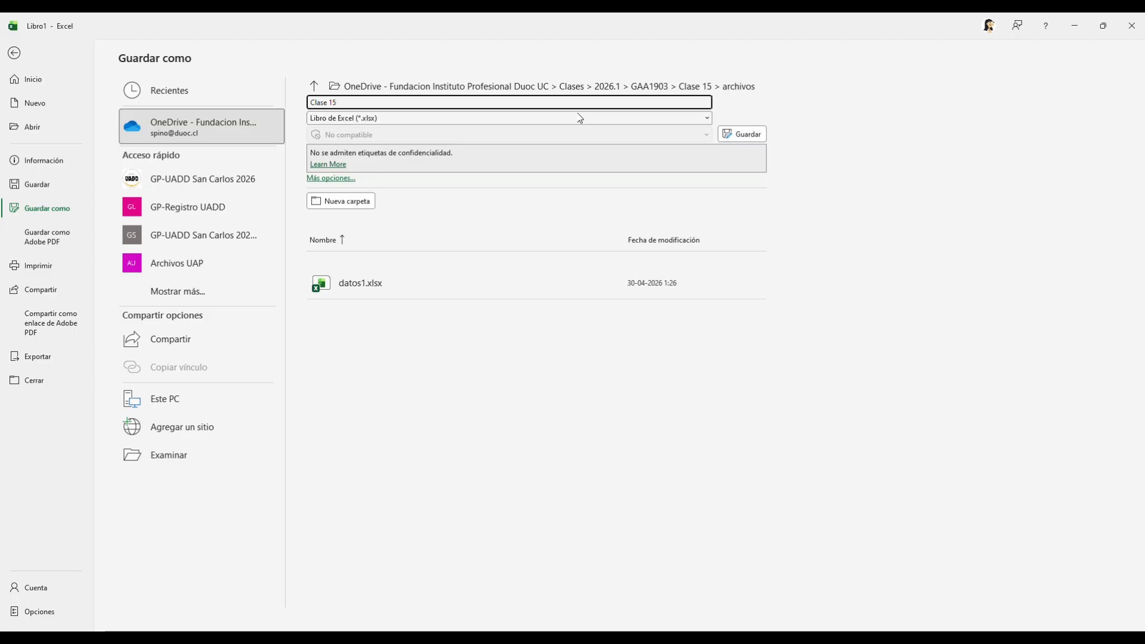
{"action": "left_click", "coordinate": [760, 134]}
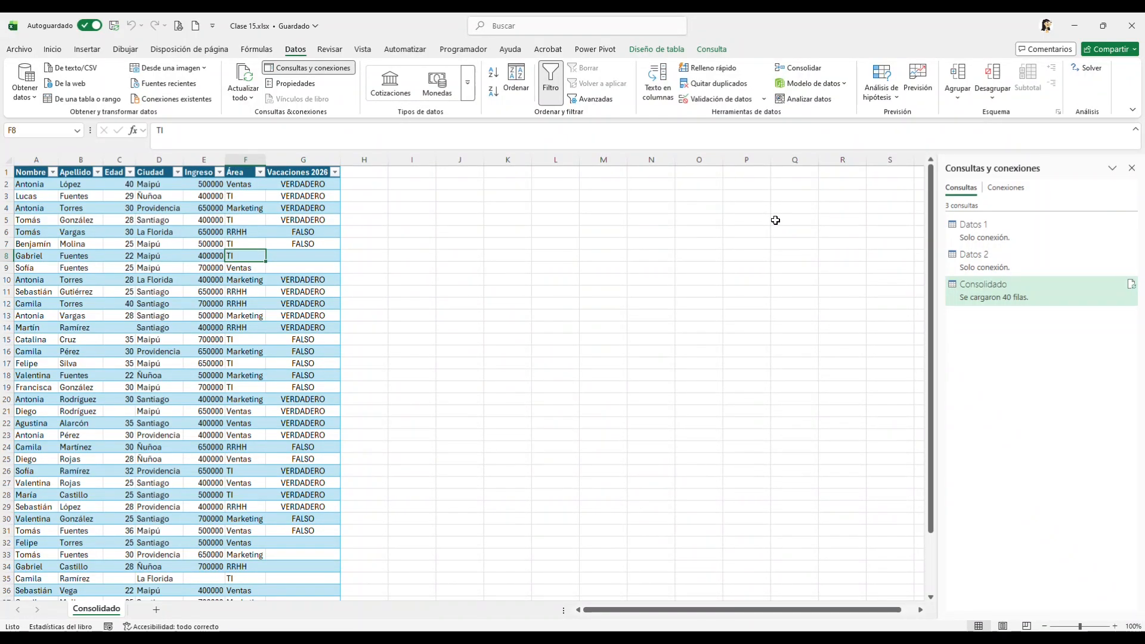
Step: Close and reopen Clase 15.xlsx from the archivos folder, enabling its external data connections and making it a trusted document
{"action": "left_click", "coordinate": [1131, 26]}
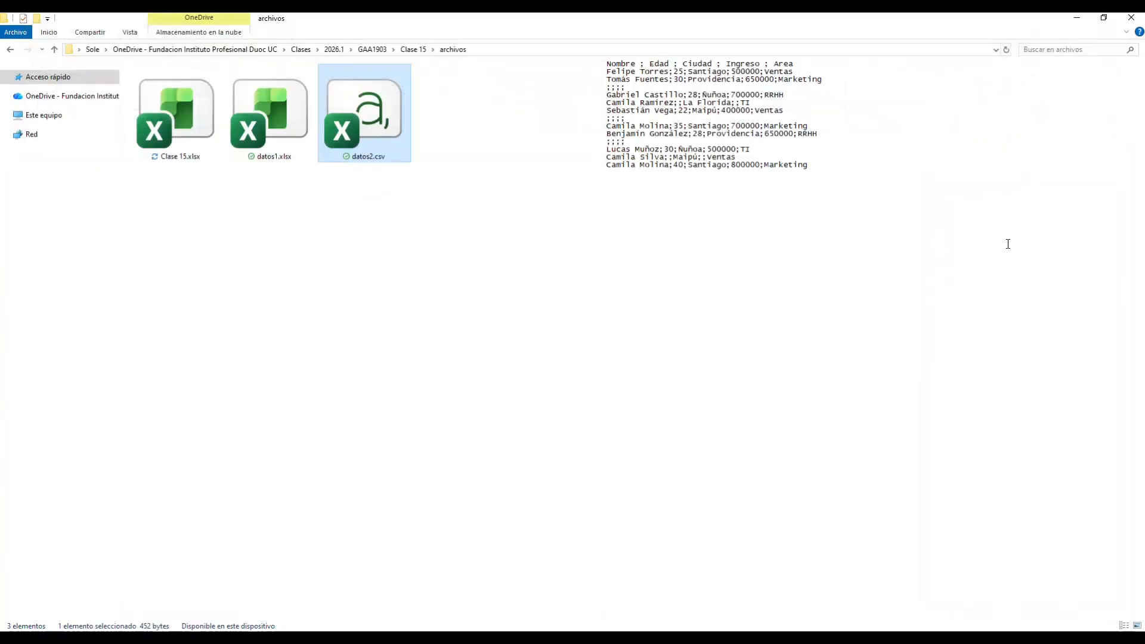
{"action": "left_click", "coordinate": [227, 180]}
{"action": "left_click", "coordinate": [181, 112]}
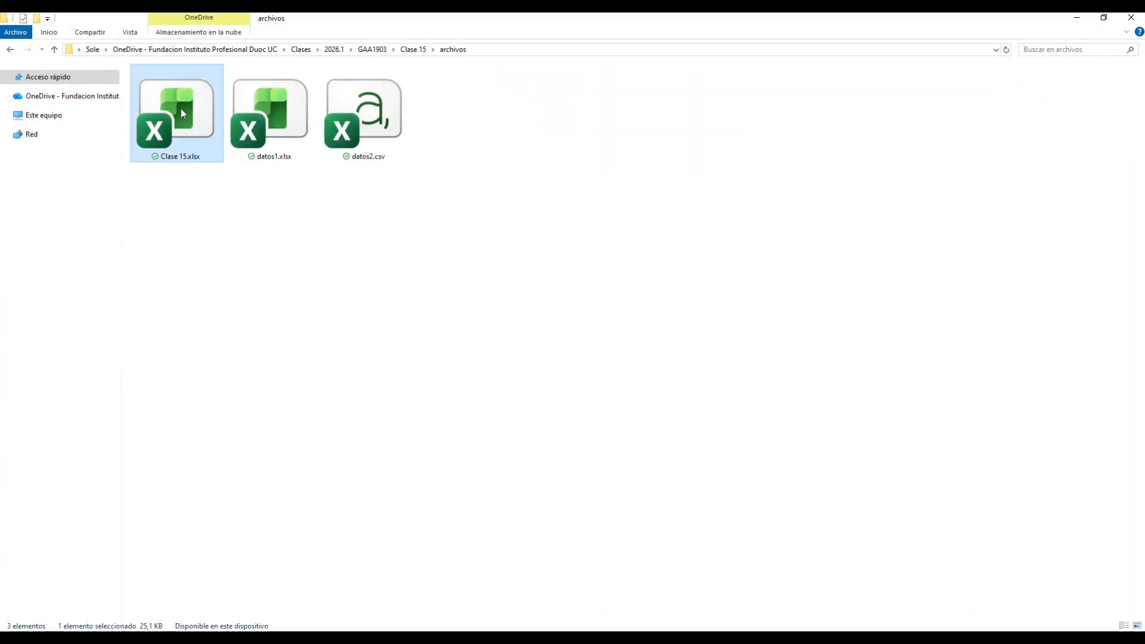
{"action": "double_click", "coordinate": [187, 124]}
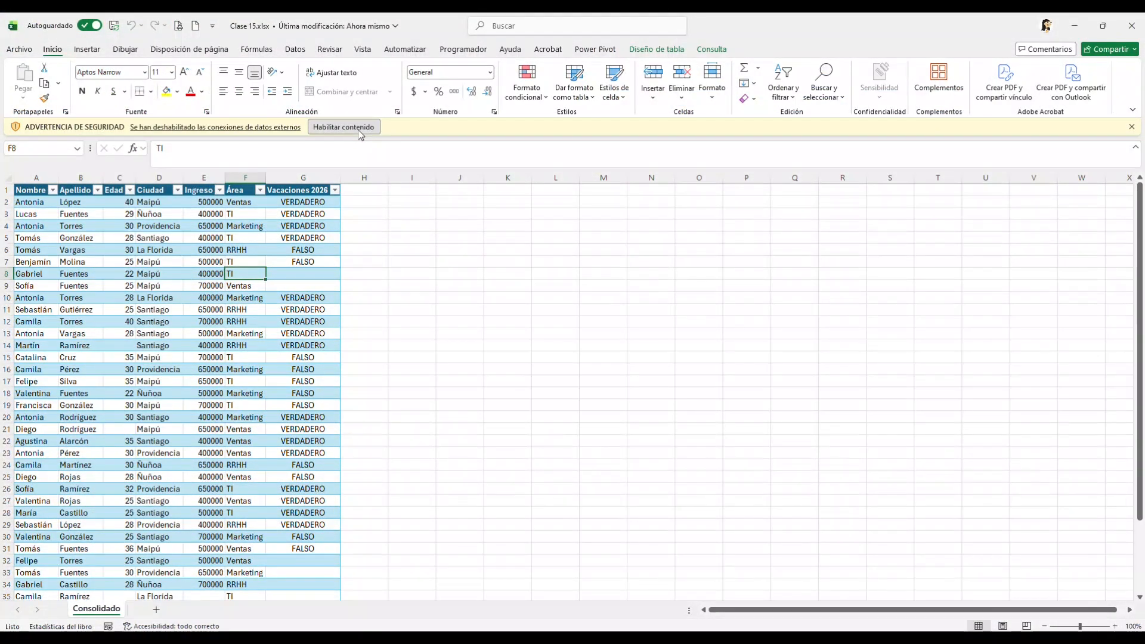
{"action": "left_click", "coordinate": [344, 127]}
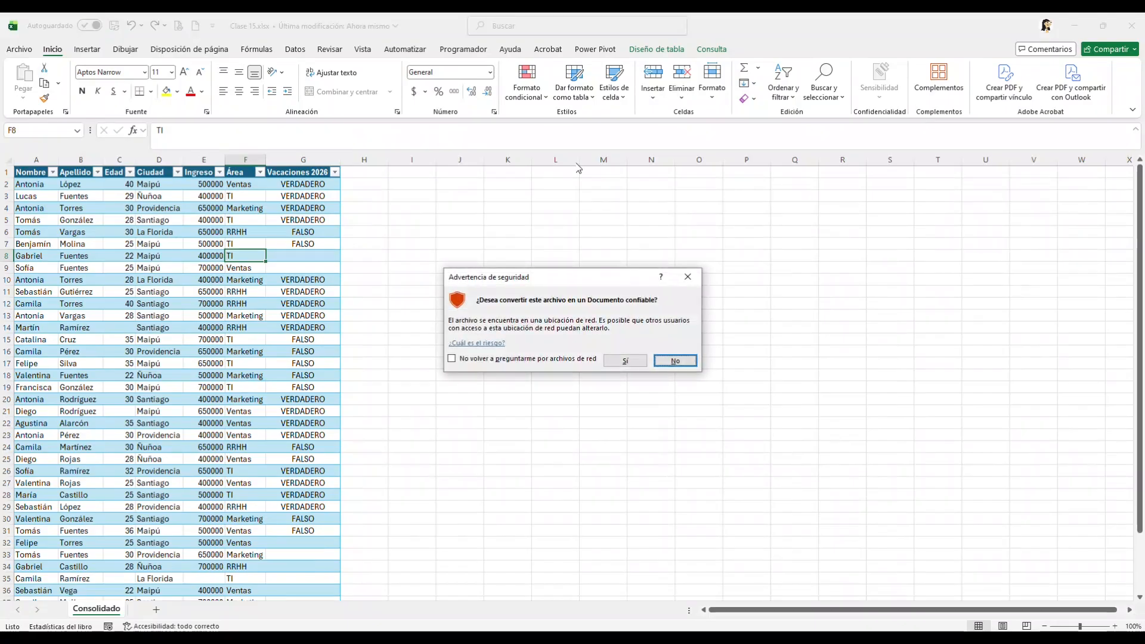
{"action": "left_click", "coordinate": [626, 362]}
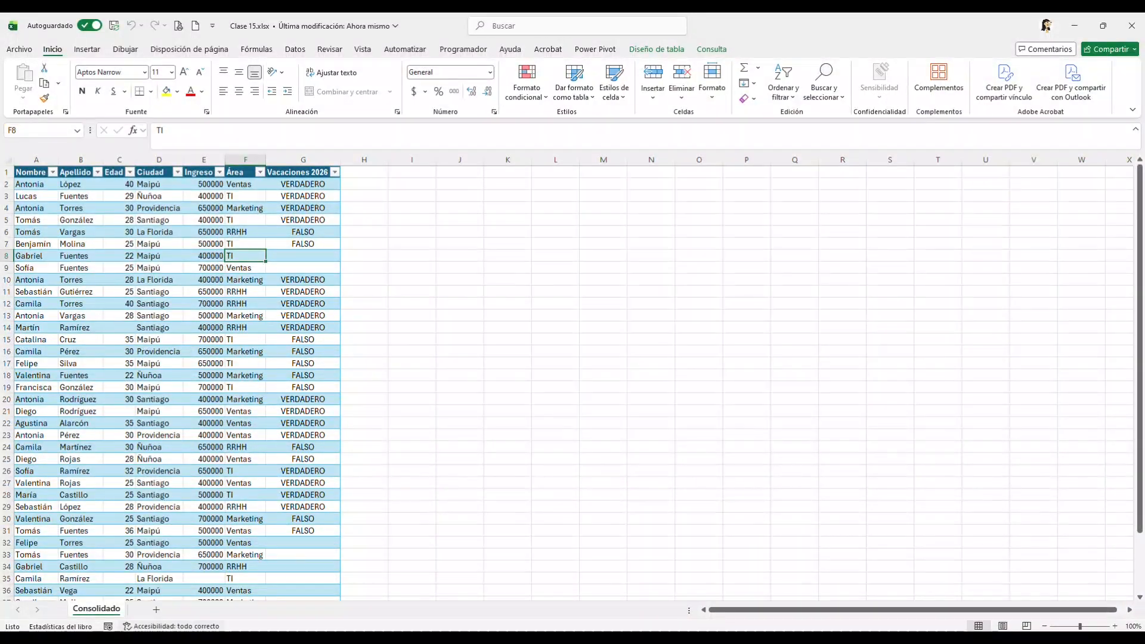
Step: Open the Power Query editor in the reopened workbook and review the applied steps kept in each of the three queries
{"action": "left_click", "coordinate": [296, 49]}
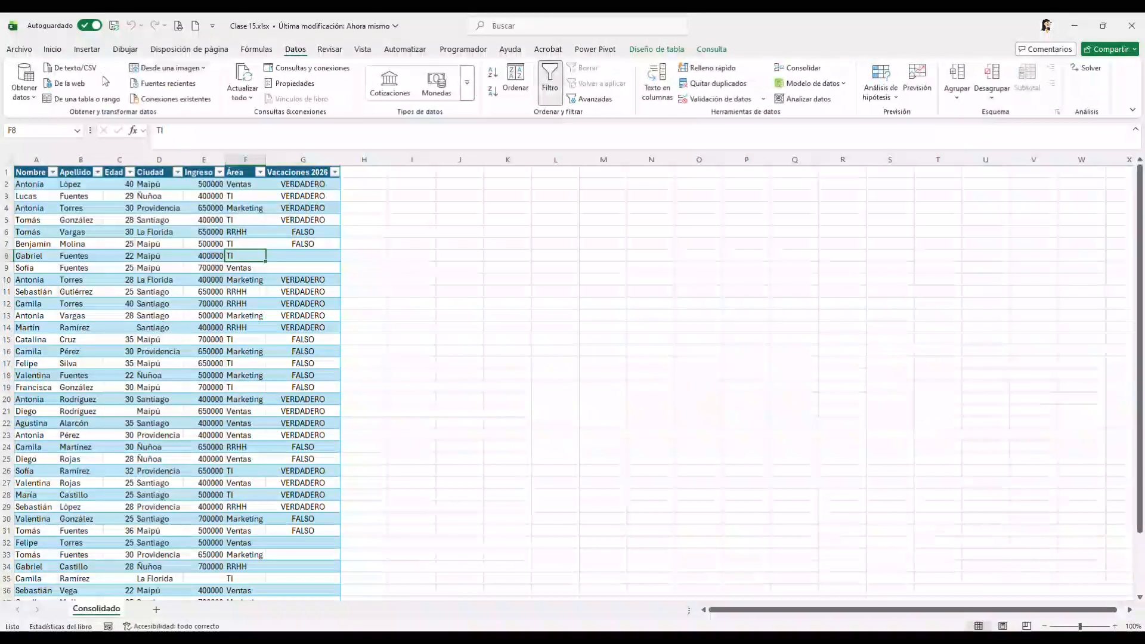
{"action": "left_click", "coordinate": [19, 88]}
{"action": "left_click", "coordinate": [63, 312]}
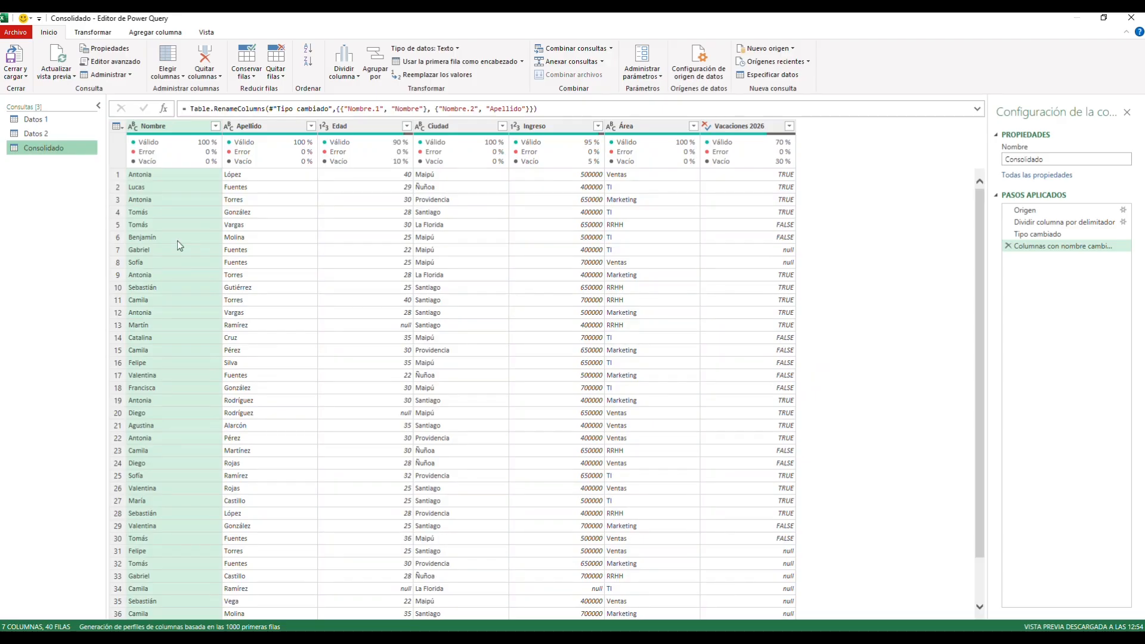
{"action": "left_click", "coordinate": [60, 120]}
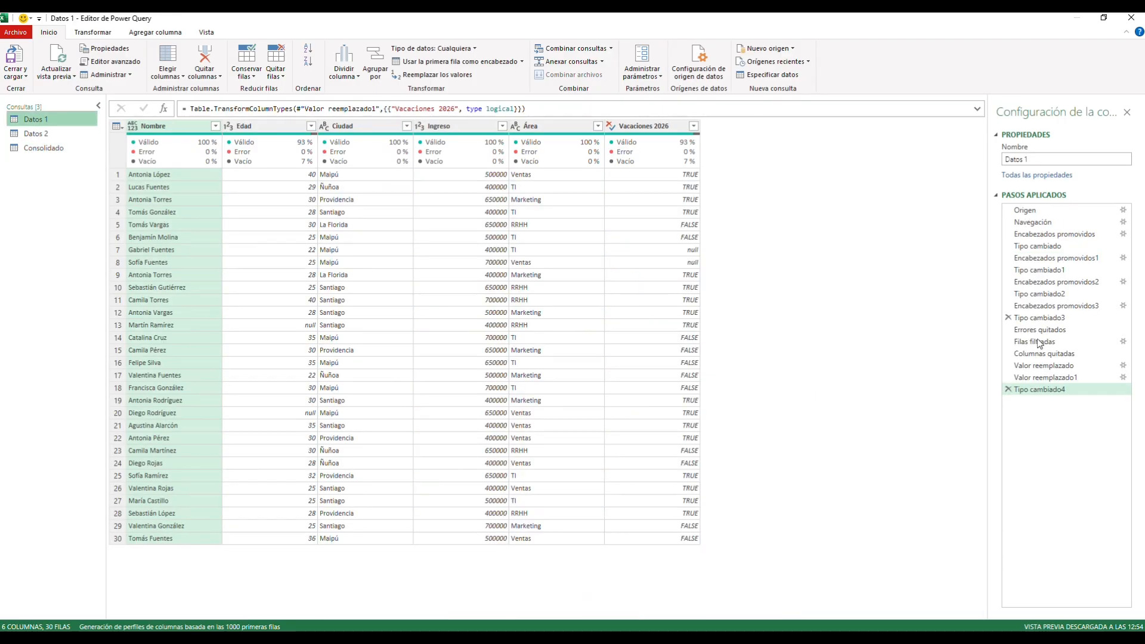
{"action": "left_click", "coordinate": [59, 134]}
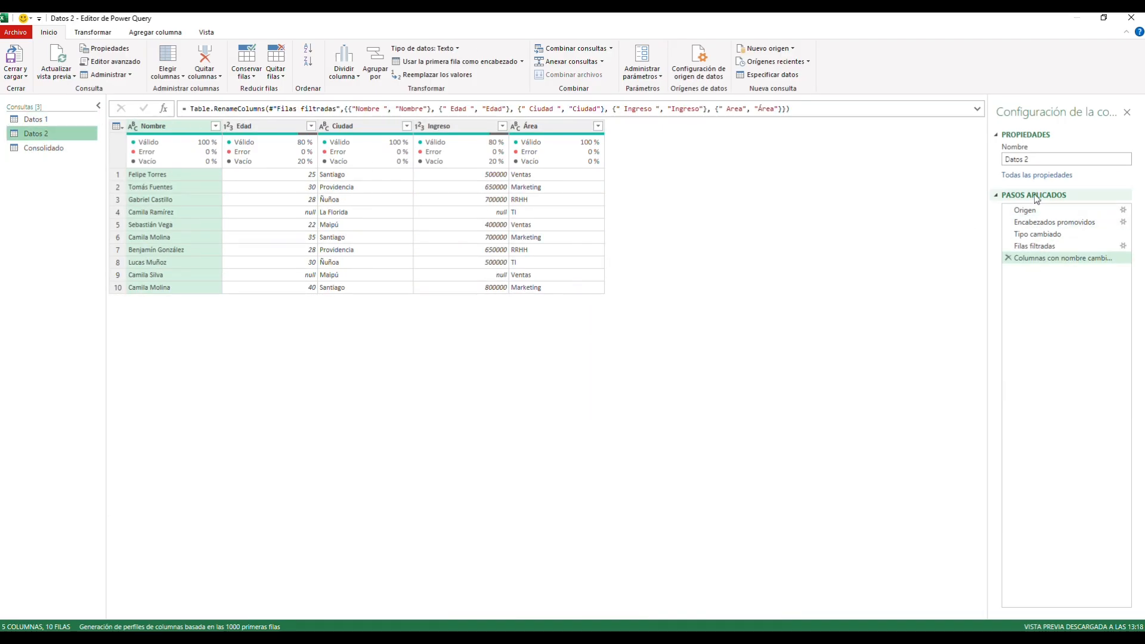
{"action": "left_click", "coordinate": [35, 148]}
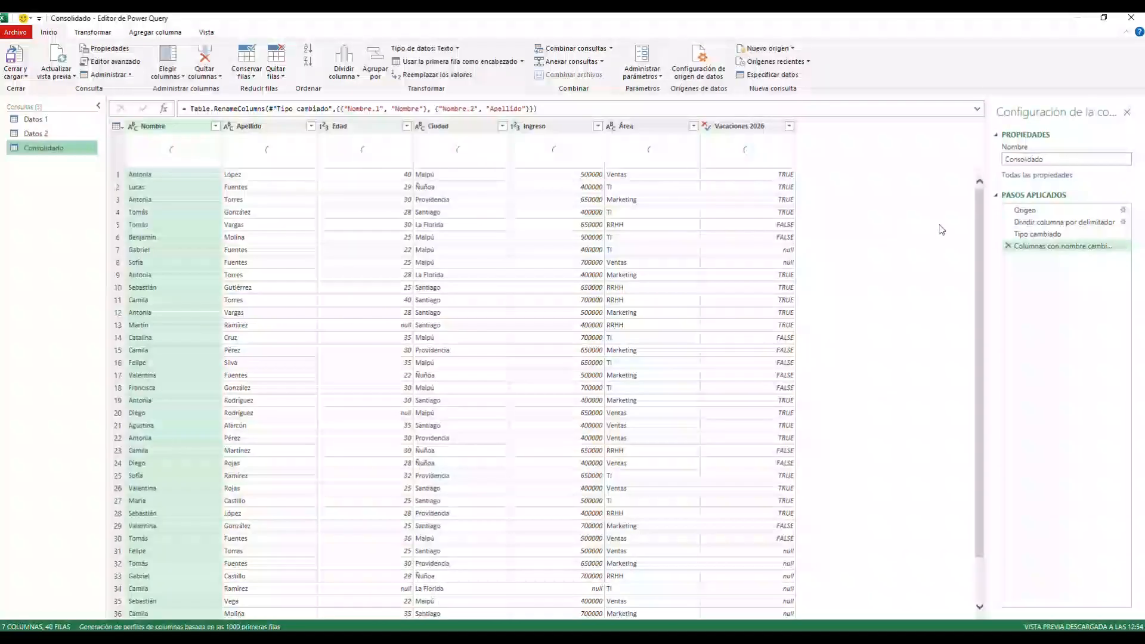
{"action": "left_click", "coordinate": [37, 134]}
{"action": "left_click", "coordinate": [39, 119]}
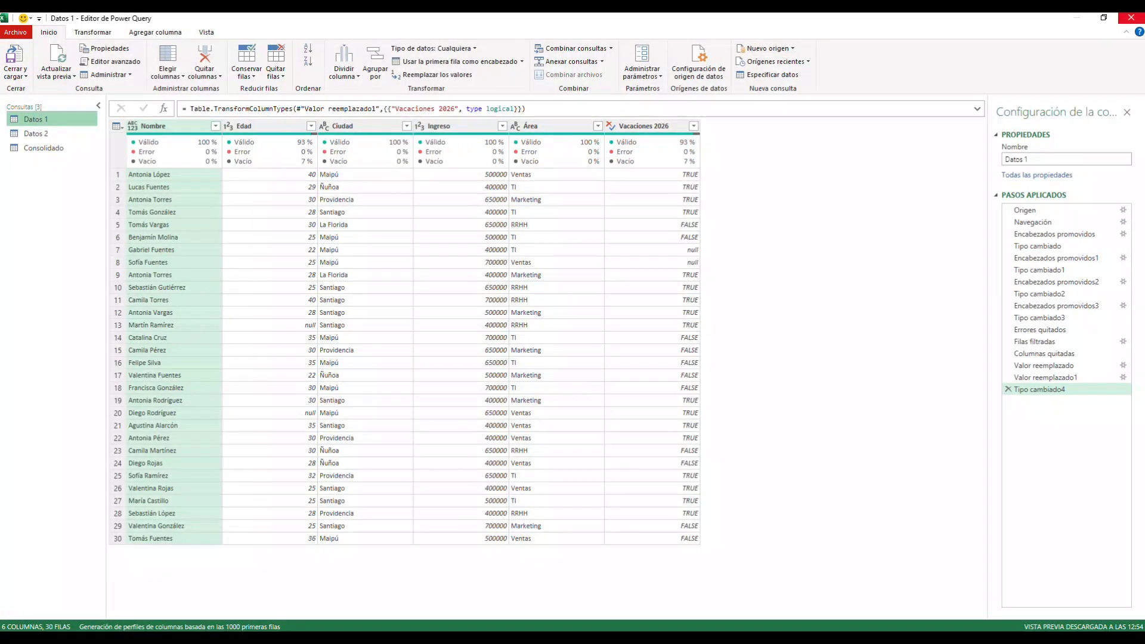
Step: Close the query editor and the Clase 15.xlsx workbook, and clear the file selection in the archivos folder
{"action": "left_click", "coordinate": [1132, 17]}
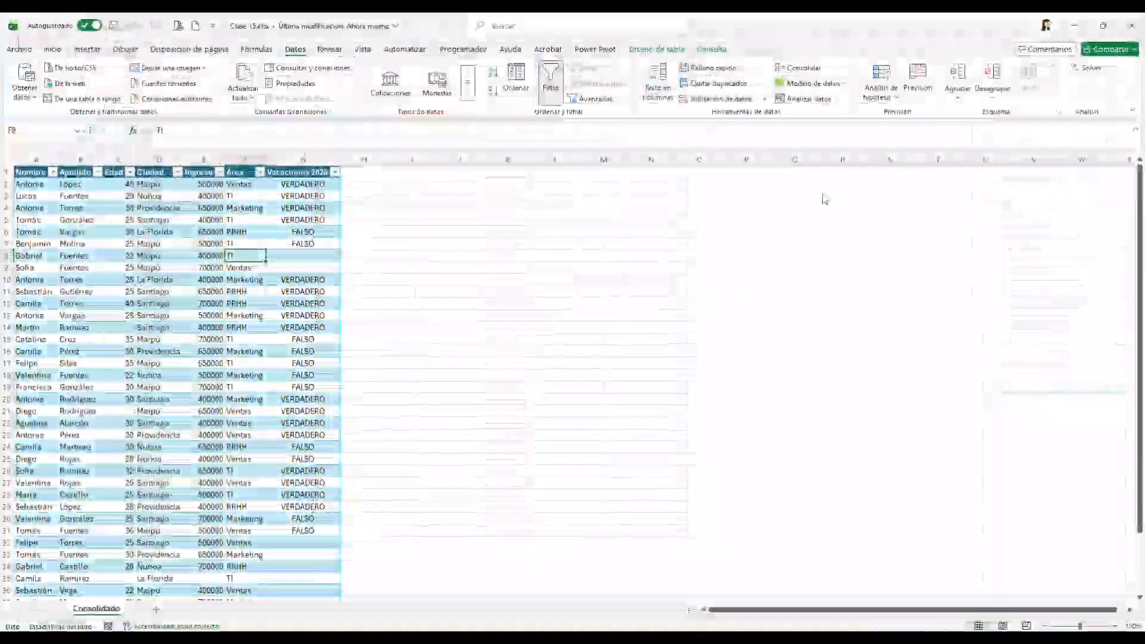
{"action": "left_click", "coordinate": [1133, 27]}
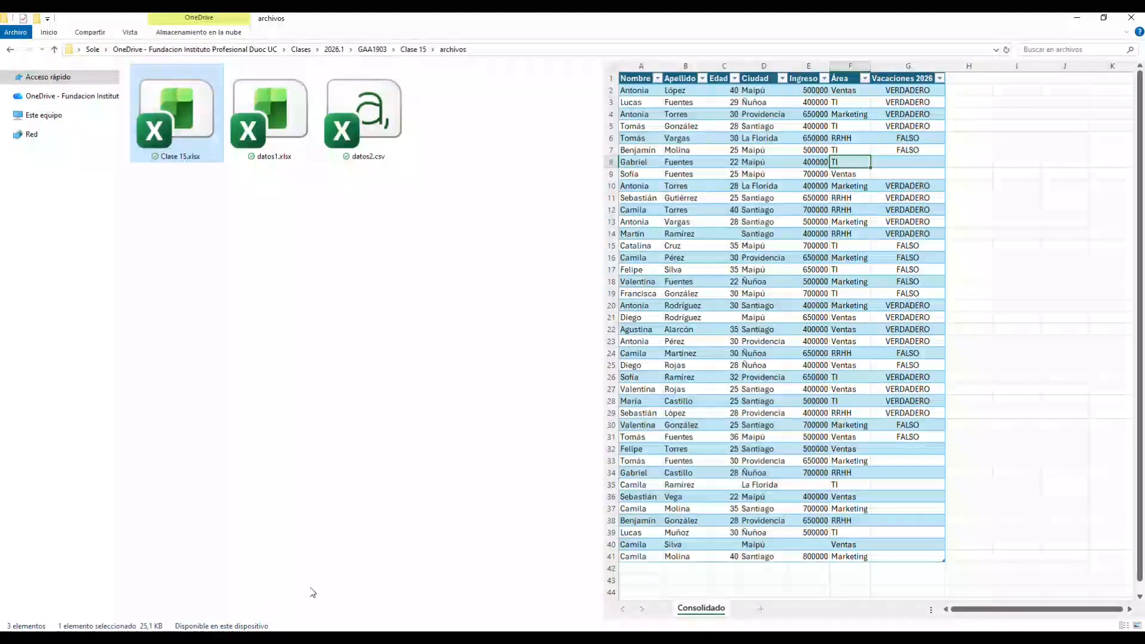
{"action": "left_click", "coordinate": [390, 385]}
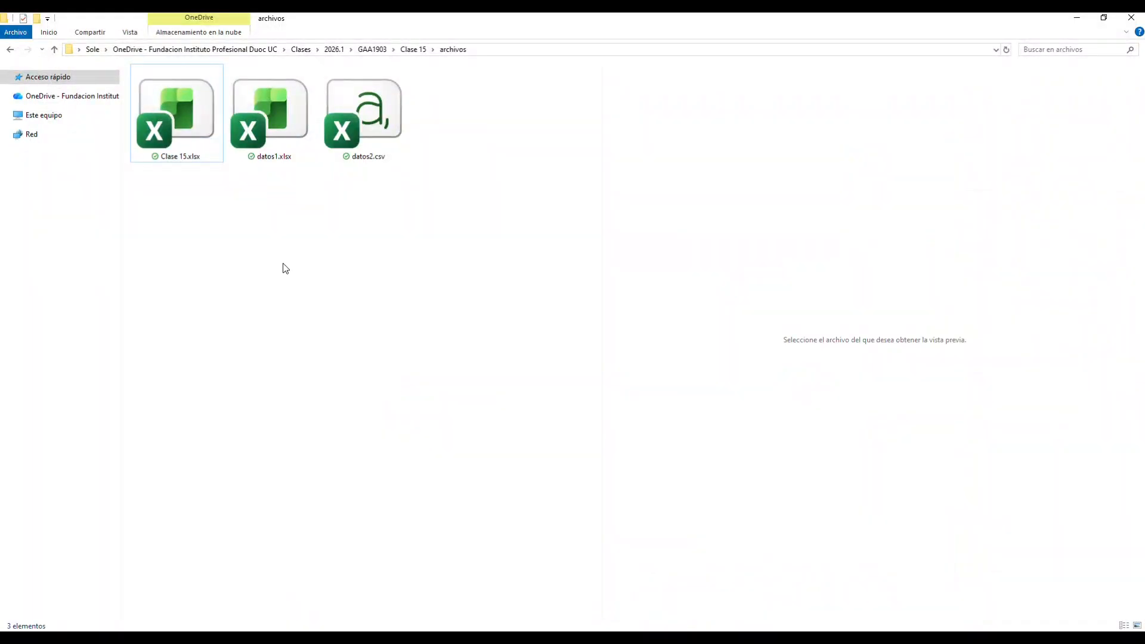